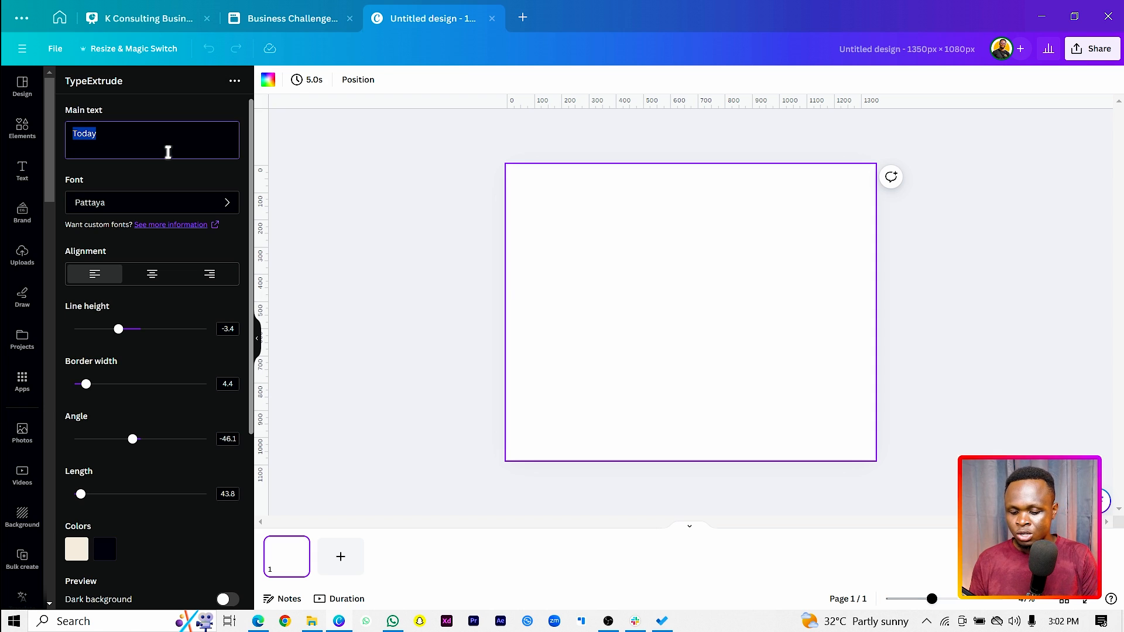
Replace the TypeExtrude main text with "Fantastic!" and change its font to Accelerator
key(ctrl+a)
key(Caps_Lock)
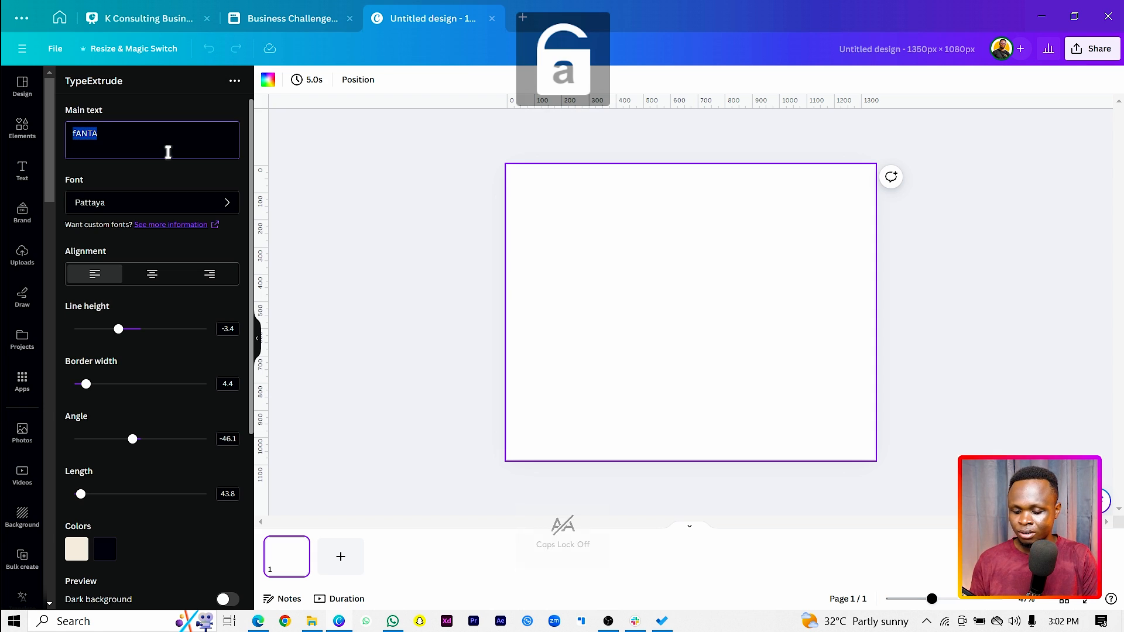
text(Fan)
text(taas)
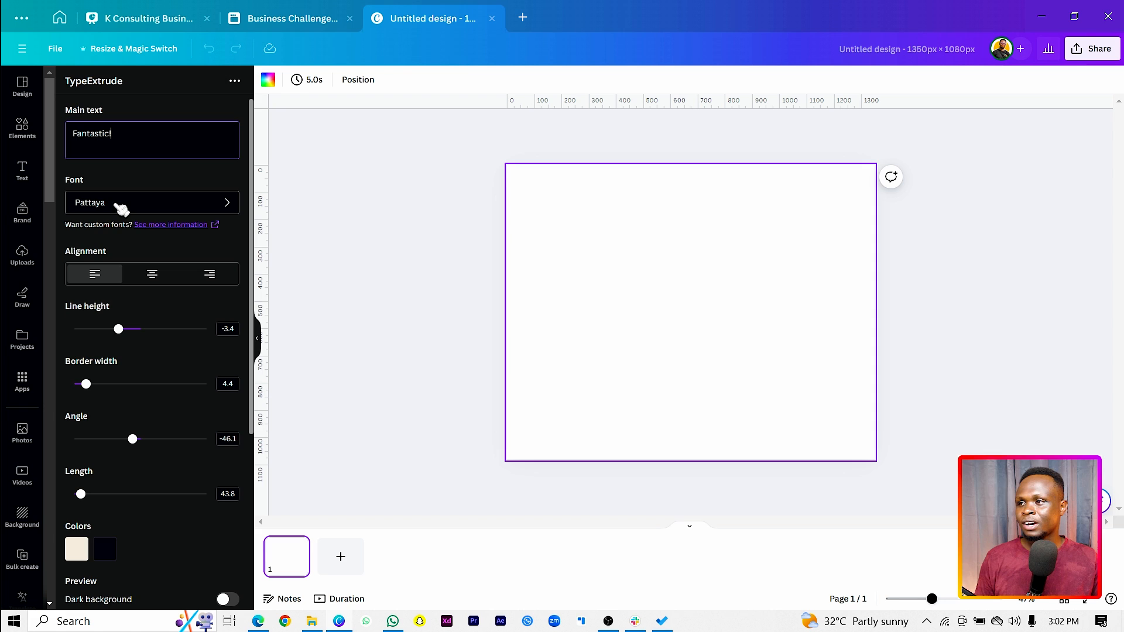
click(208, 208)
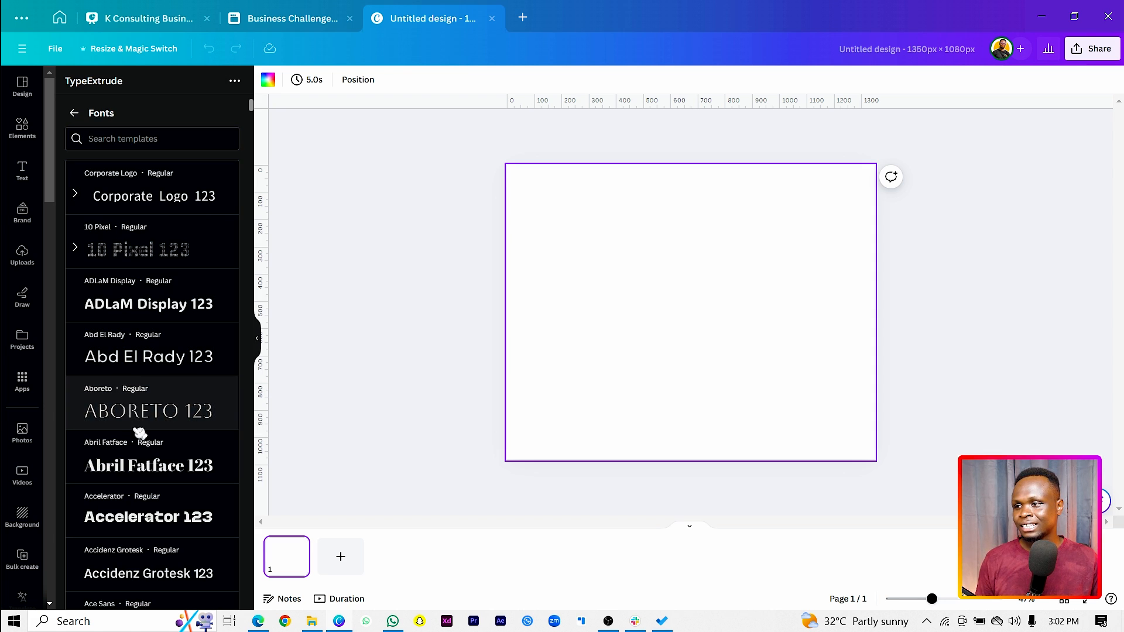
click(155, 518)
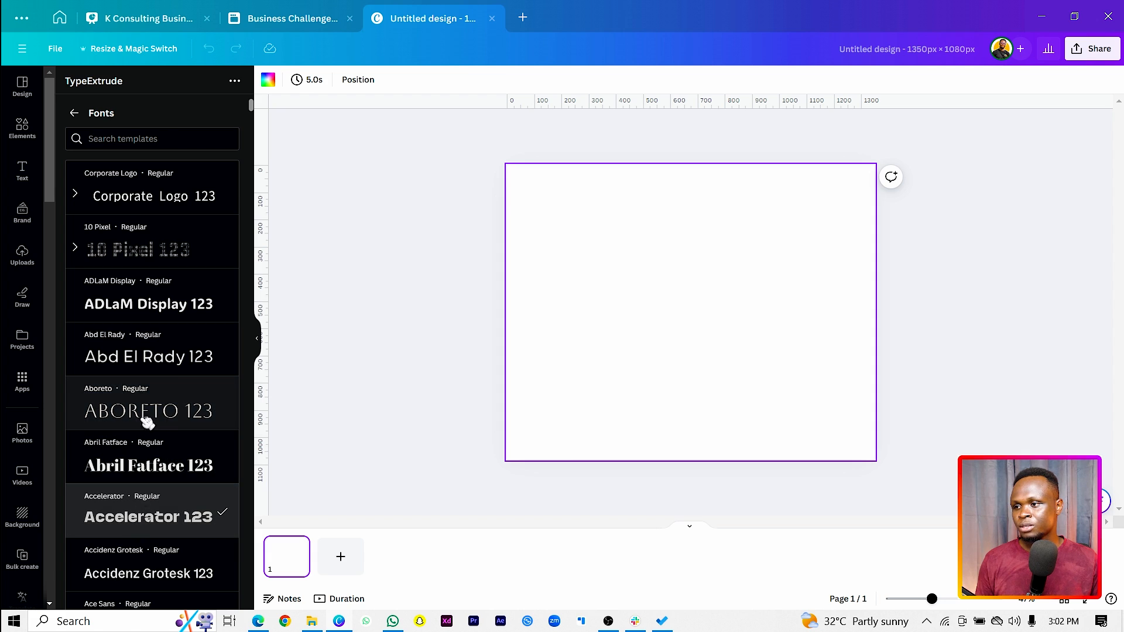
click(75, 113)
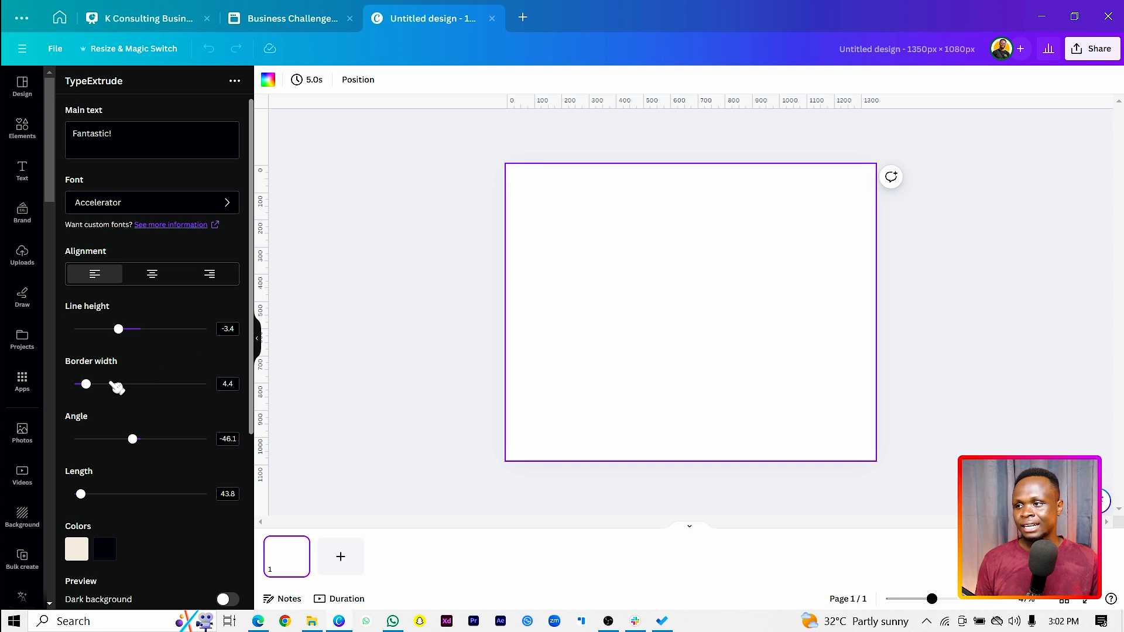
Set the extruded text's border width to 7.3, angle to 296.3 and length to 67.7
drag(93, 385, 97, 386)
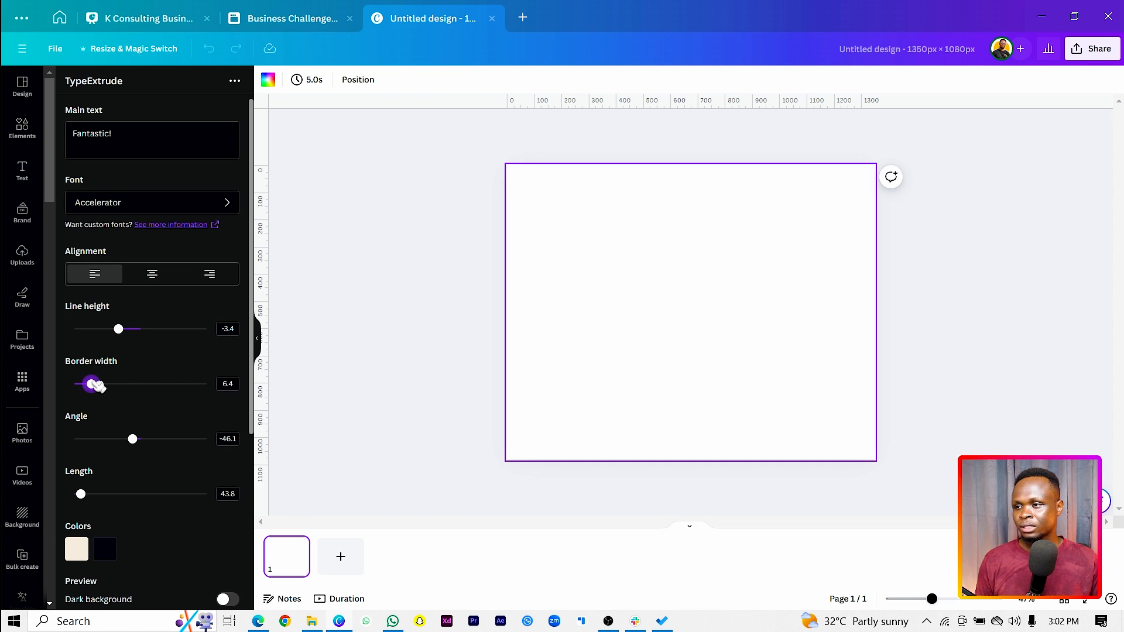
scroll(152, 448, down, 4)
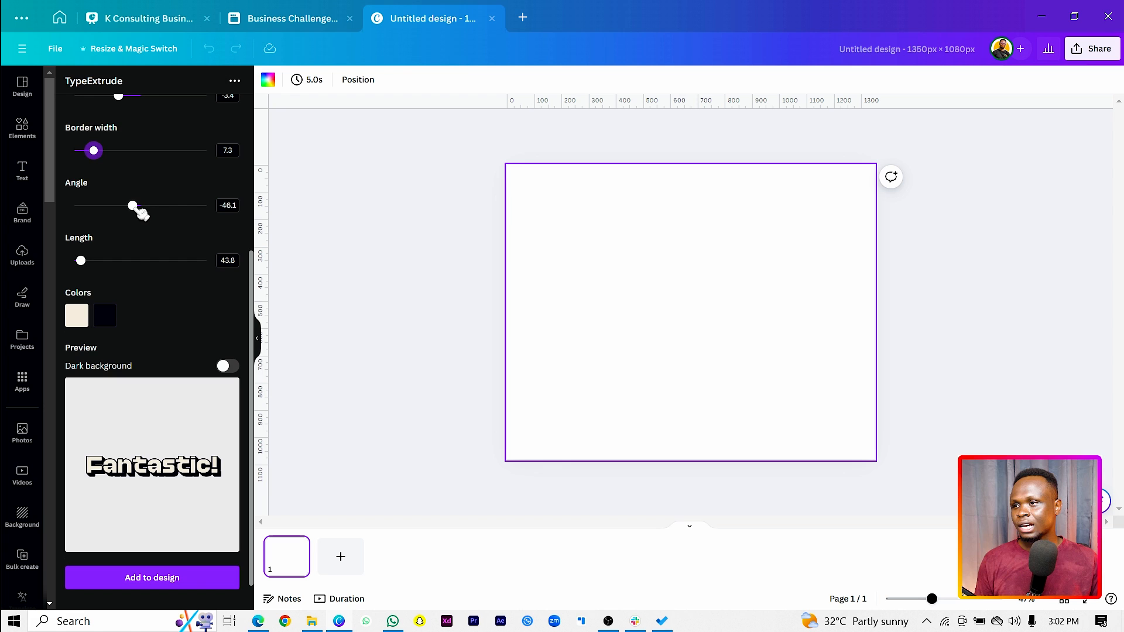
drag(133, 206, 203, 242)
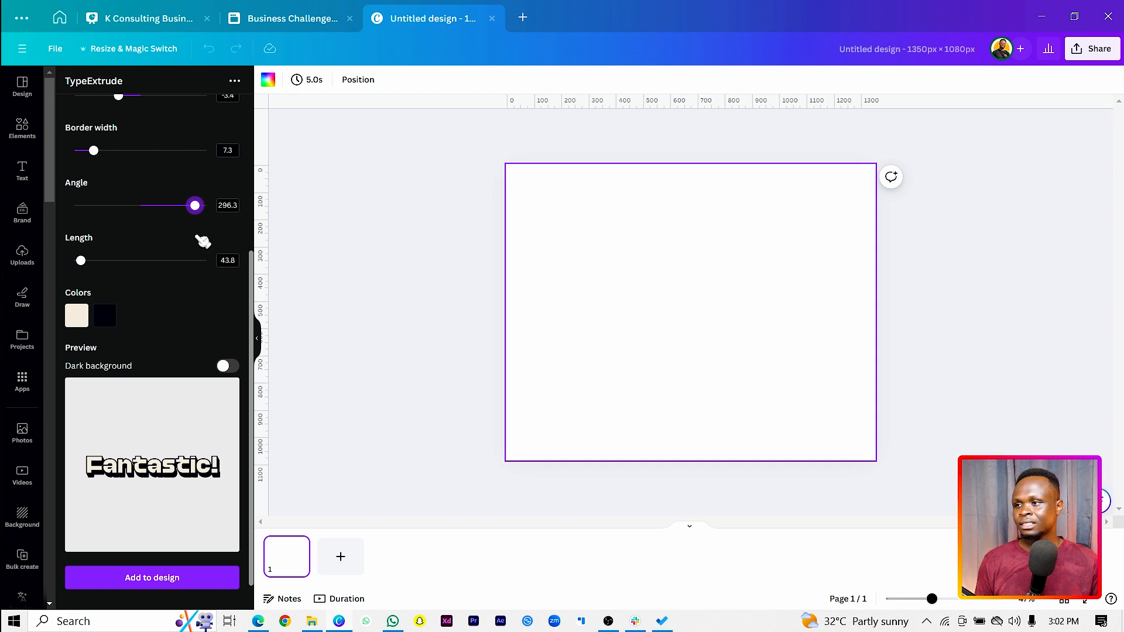
mouse_move(86, 265)
mouse_down()
mouse_move(103, 263)
mouse_move(83, 262)
mouse_move(92, 265)
mouse_up()
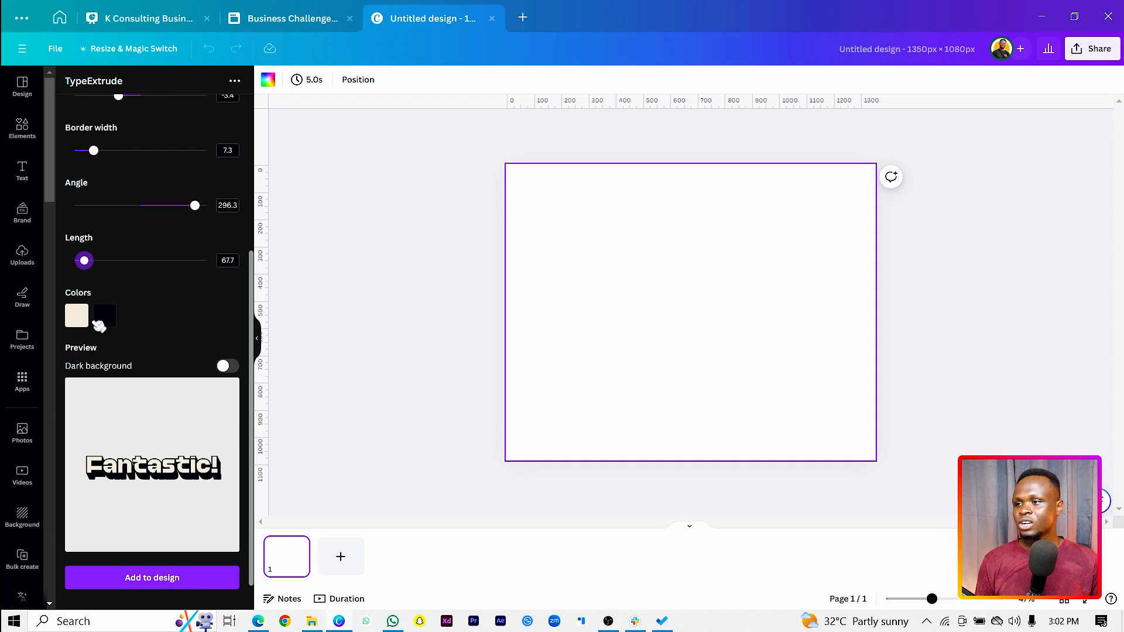
Change the fill color of the "Fantastic!" lettering to dark gold, #BF8A02
click(78, 317)
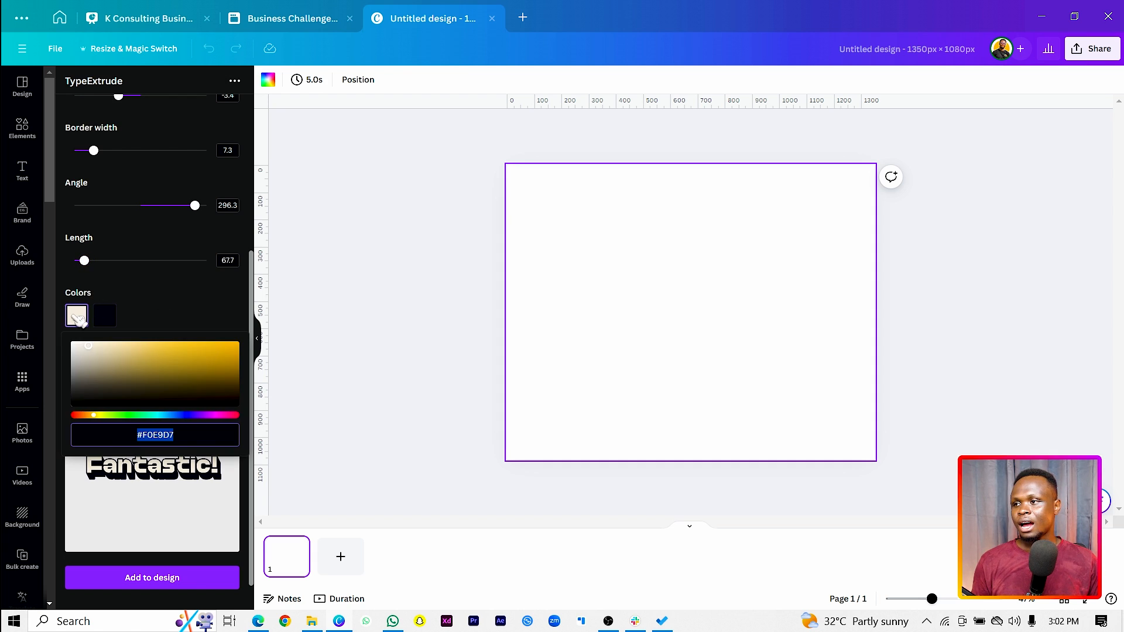
click(221, 350)
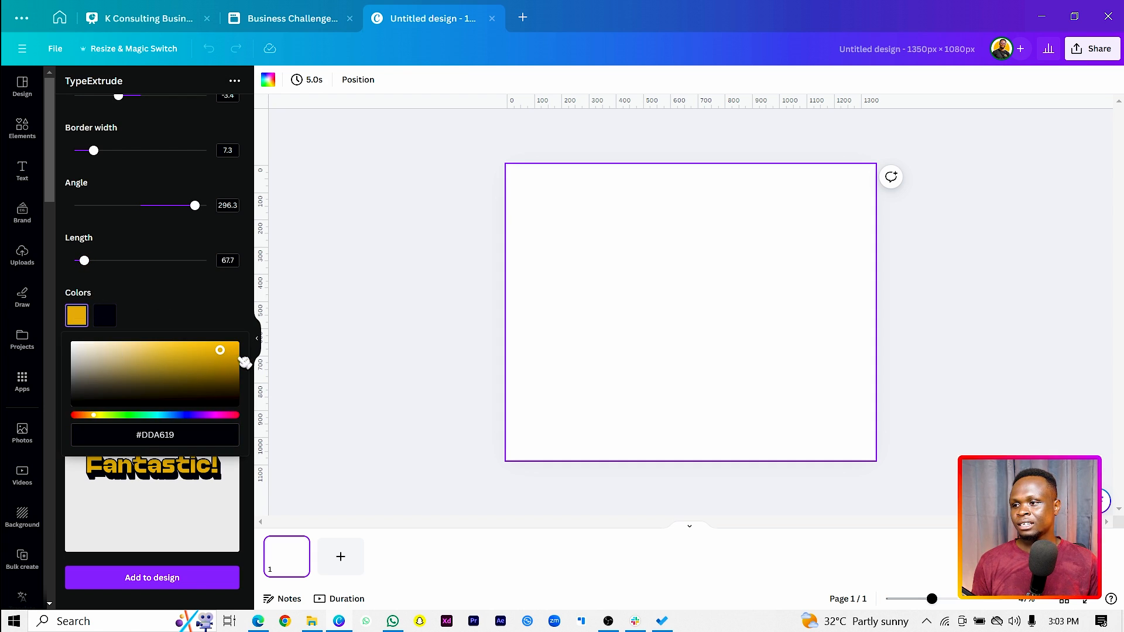
click(131, 321)
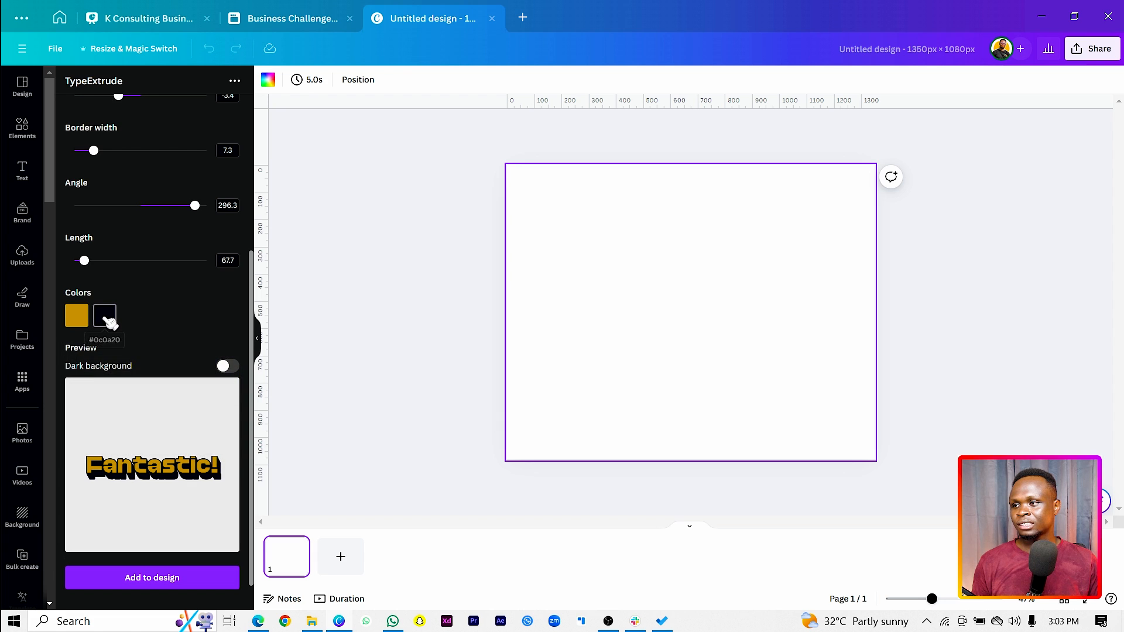
Change the extrusion and border color of the "Fantastic!" text to a very dark green, #0C3003
click(107, 319)
click(124, 416)
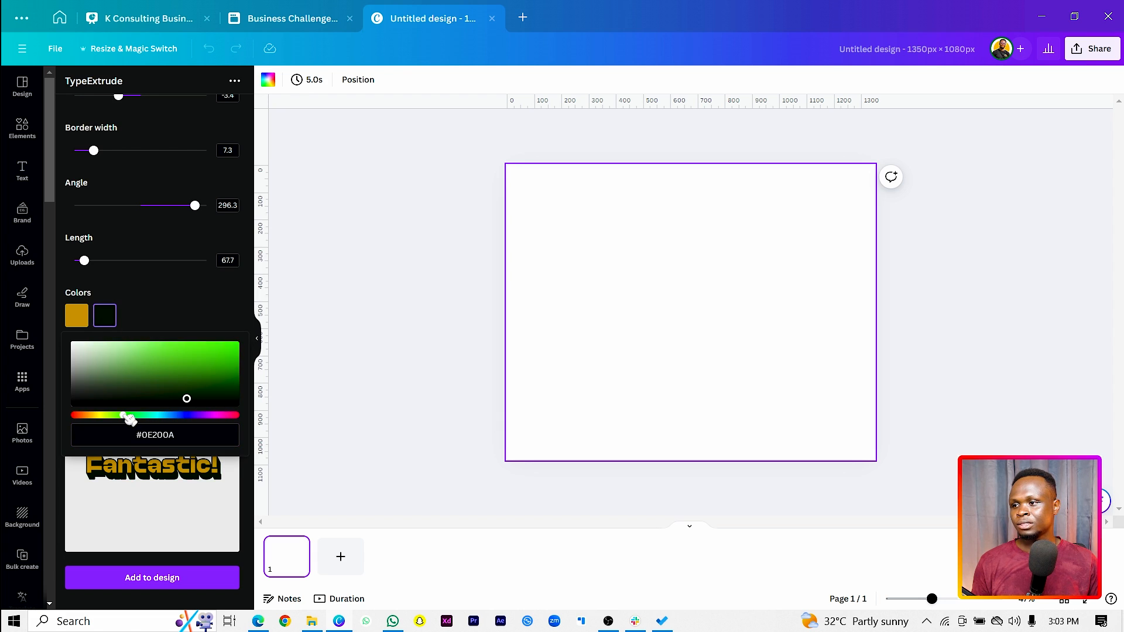
click(239, 399)
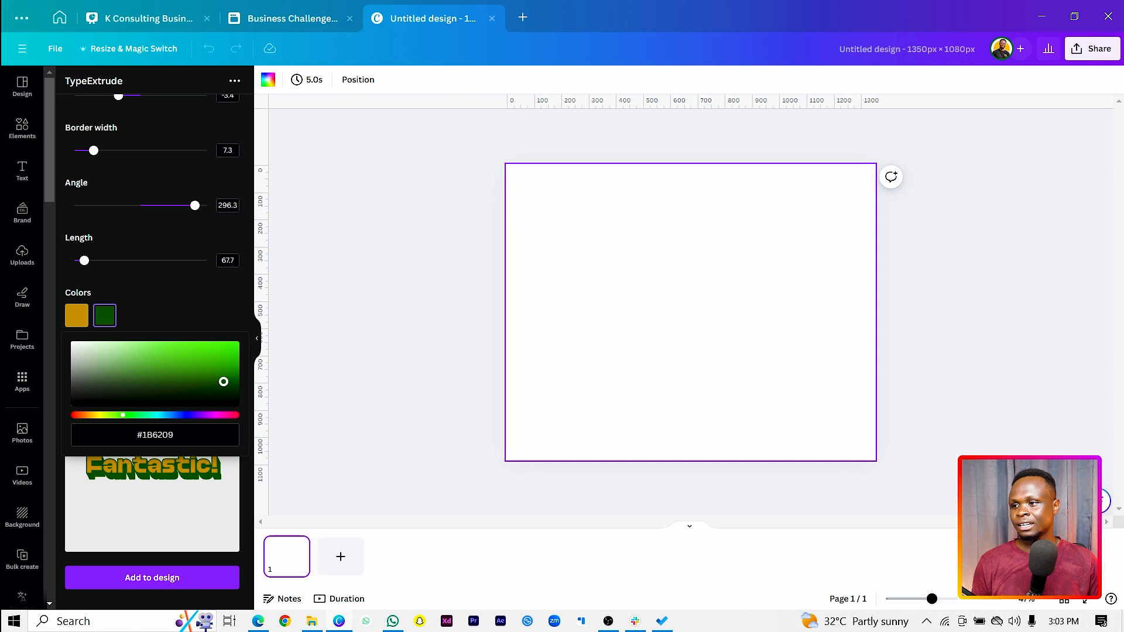
drag(238, 399, 233, 397)
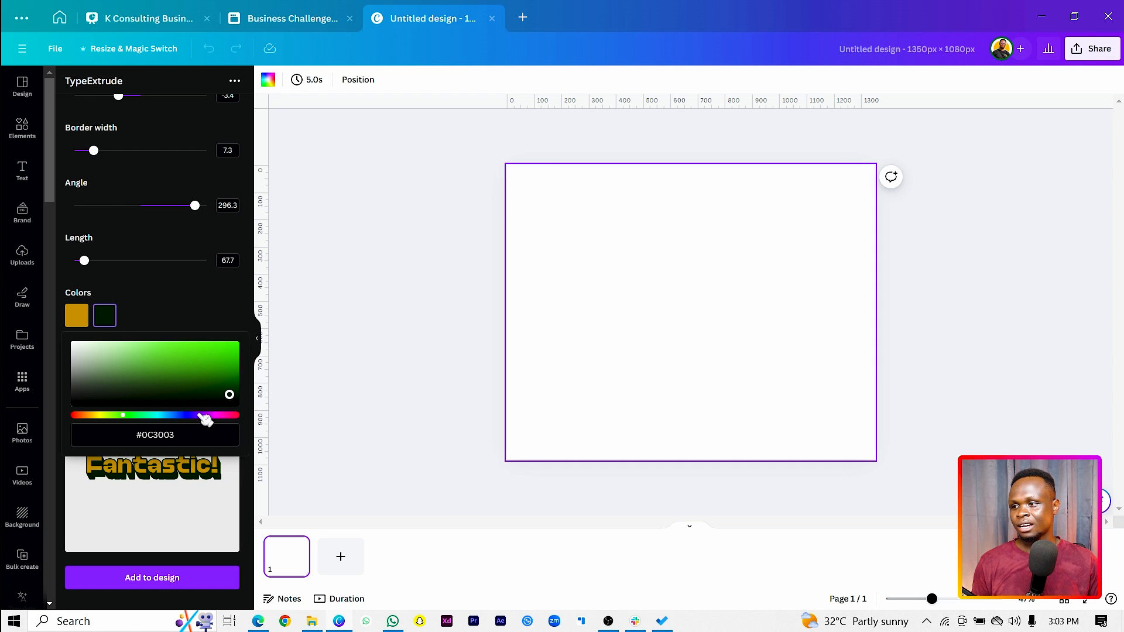
Change the fill color of the "Fantastic!" lettering to a light violet-blue, #8983FF
click(82, 319)
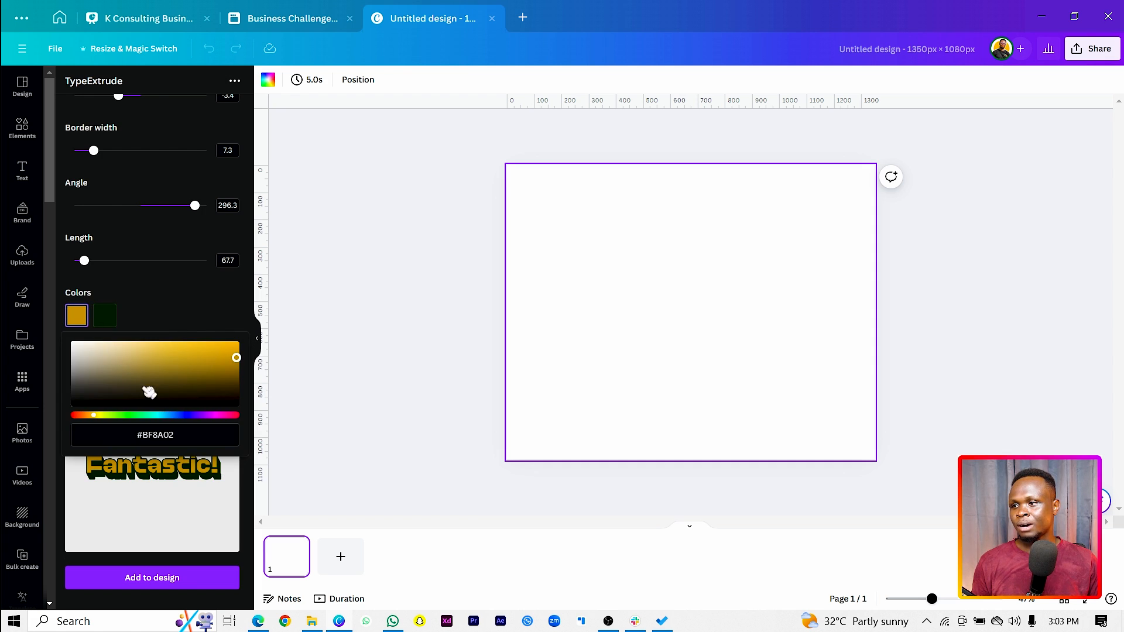
click(183, 415)
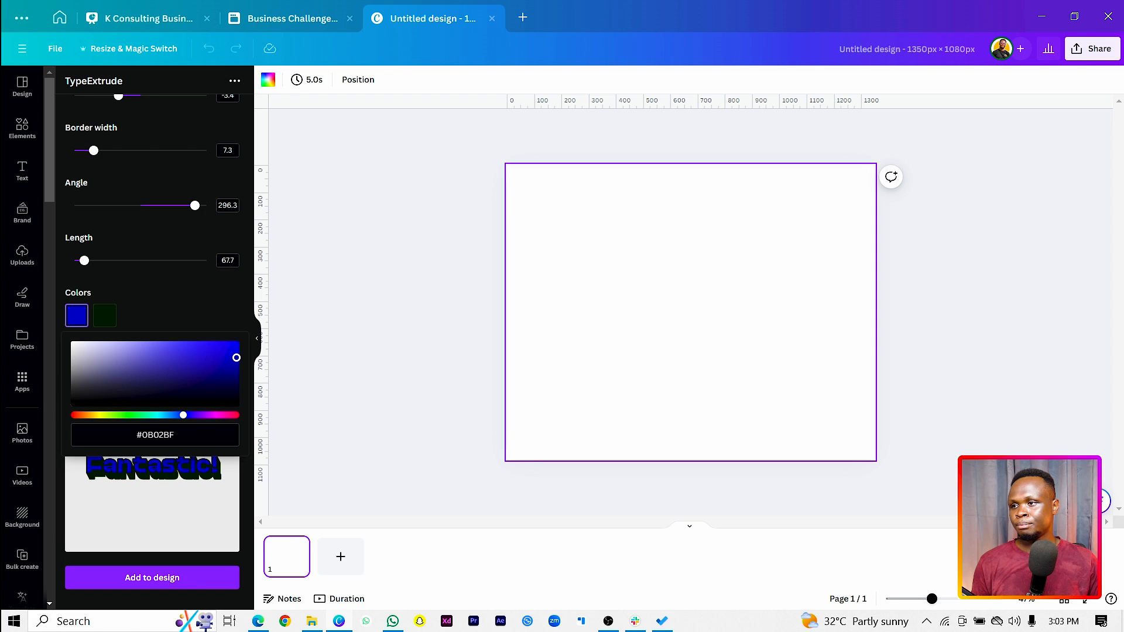
drag(237, 358, 173, 345)
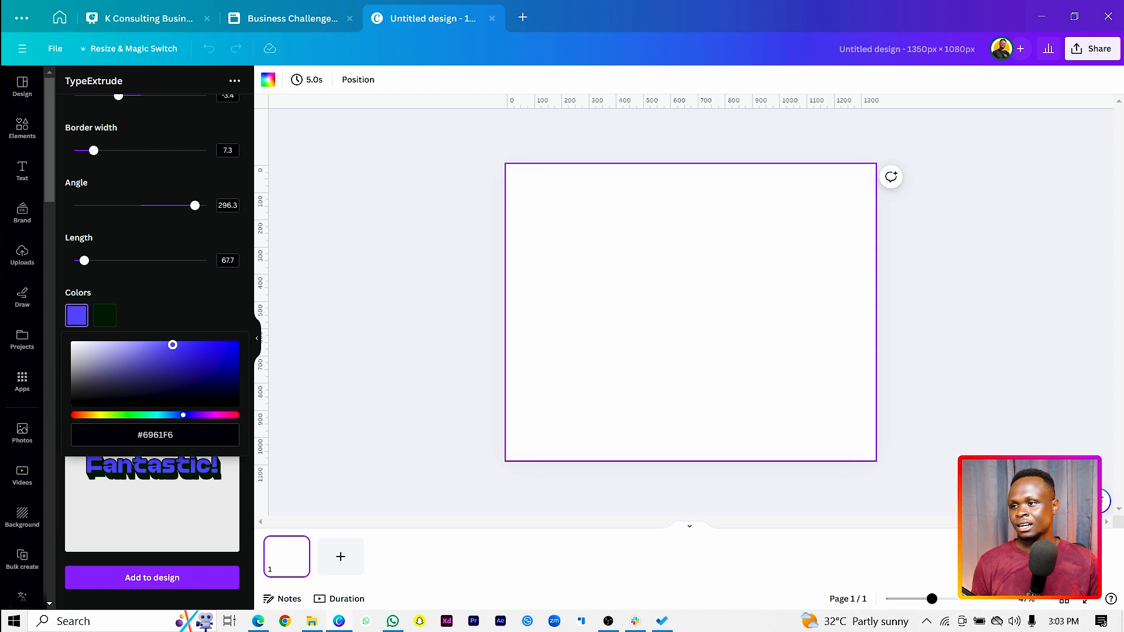
click(177, 315)
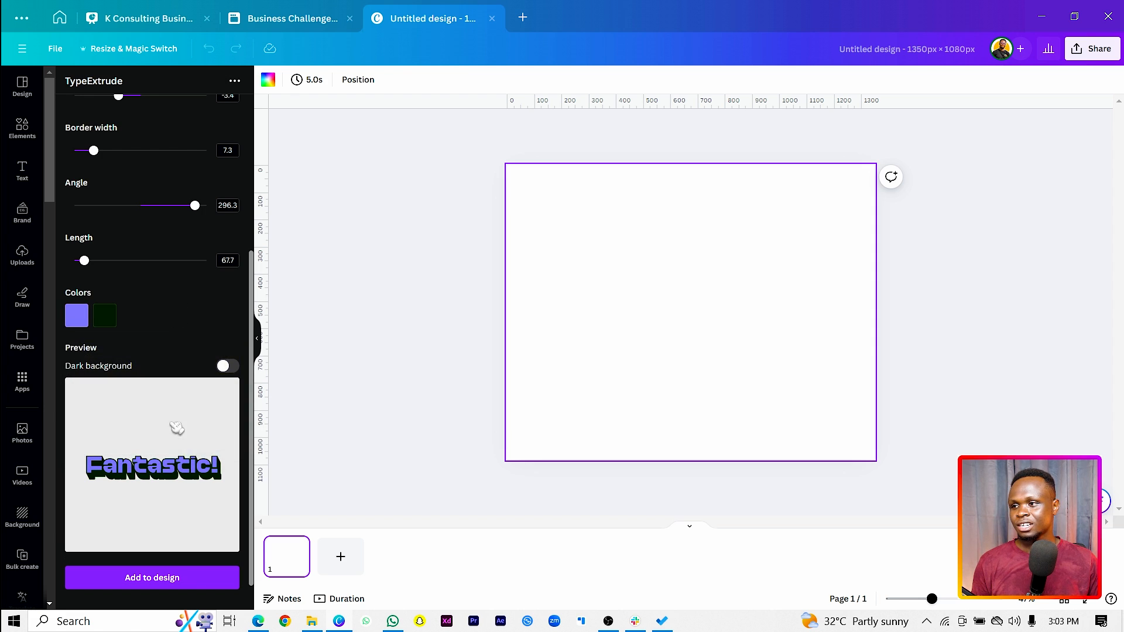
Add the extruded "Fantastic!" text to the page, enlarge it to nearly full page width and place it near the page's upper edge
click(164, 585)
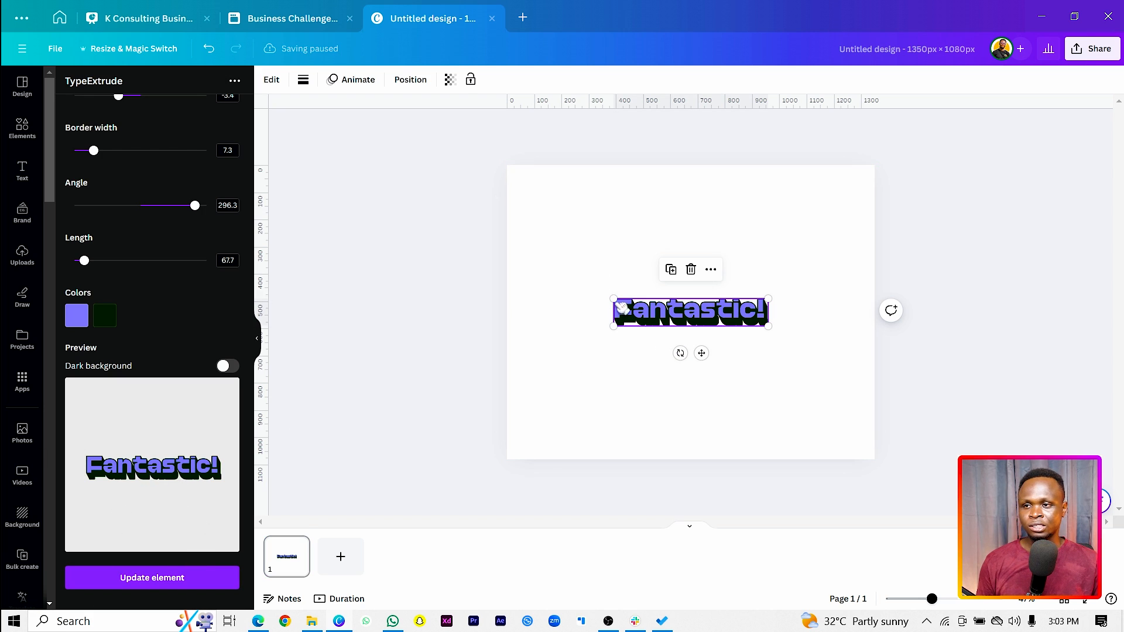
drag(613, 298, 523, 283)
click(727, 404)
drag(711, 338, 710, 261)
click(794, 355)
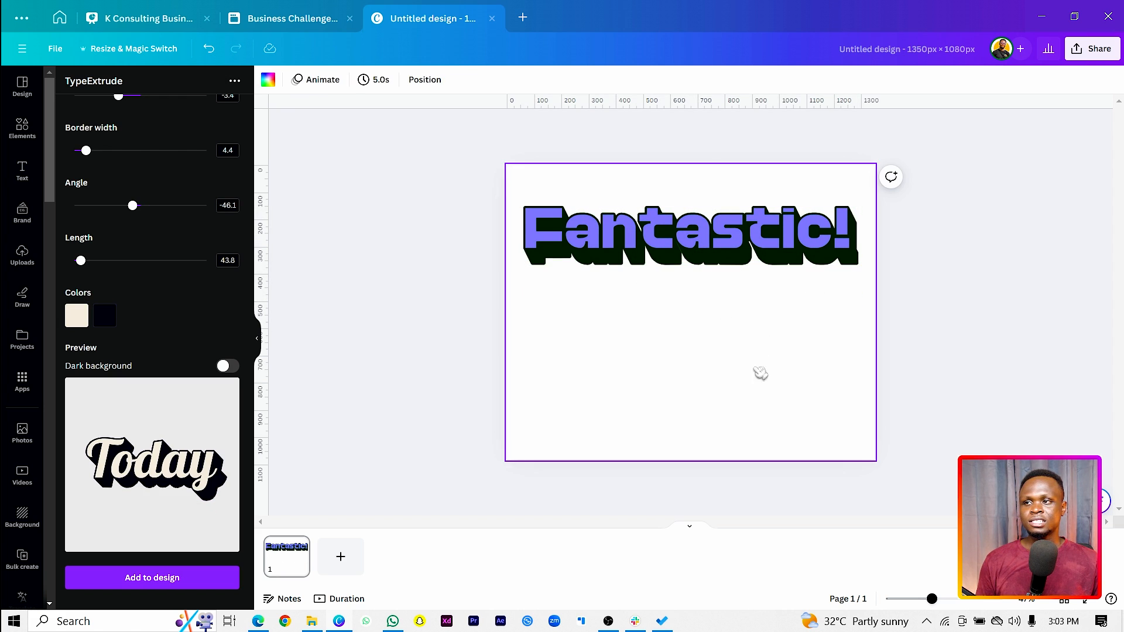
Duplicate the "Fantastic!" element and place the copy directly below the original, aligned with it
click(697, 240)
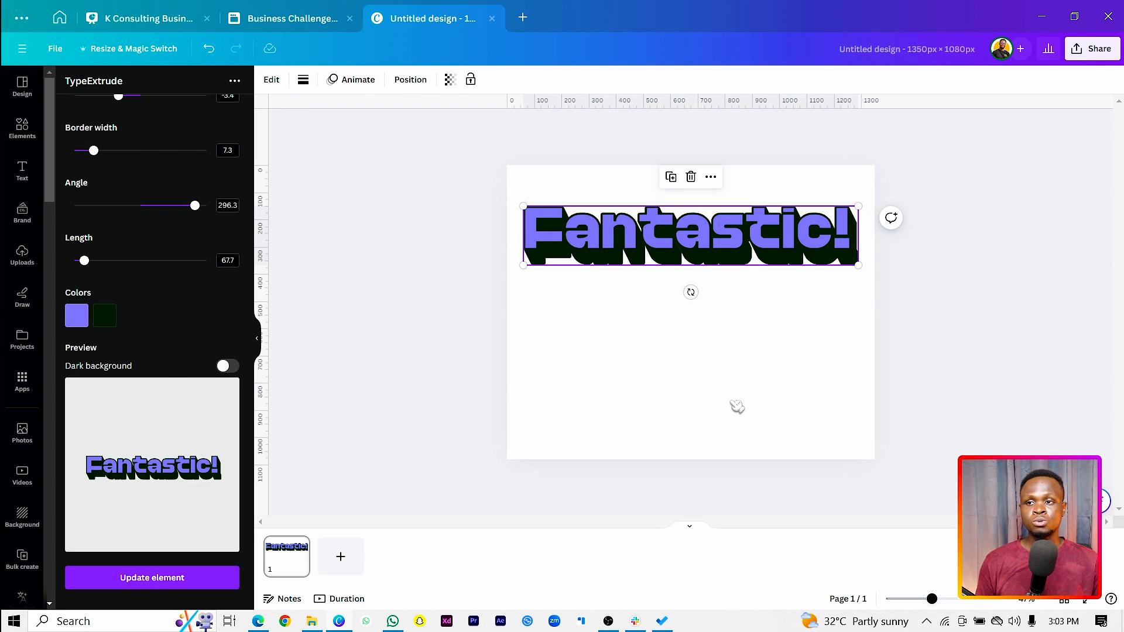
click(742, 366)
drag(690, 234, 688, 302)
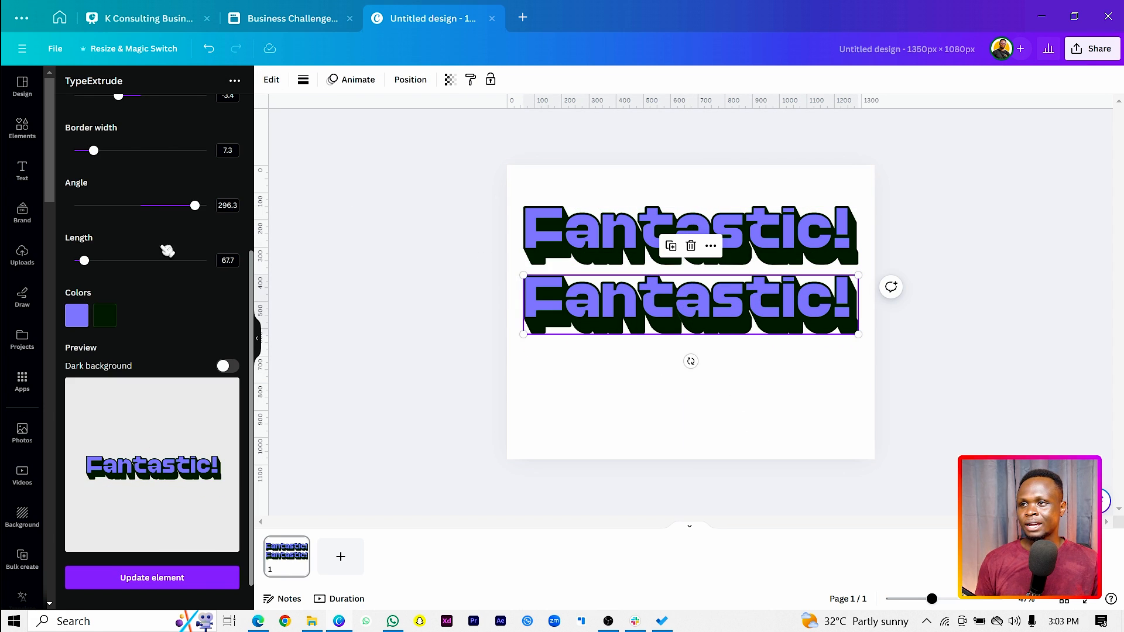
Replace the main text of the lower "Fantastic!" copy with "Bombastic"
scroll(166, 258, up, 4)
triple_click(124, 132)
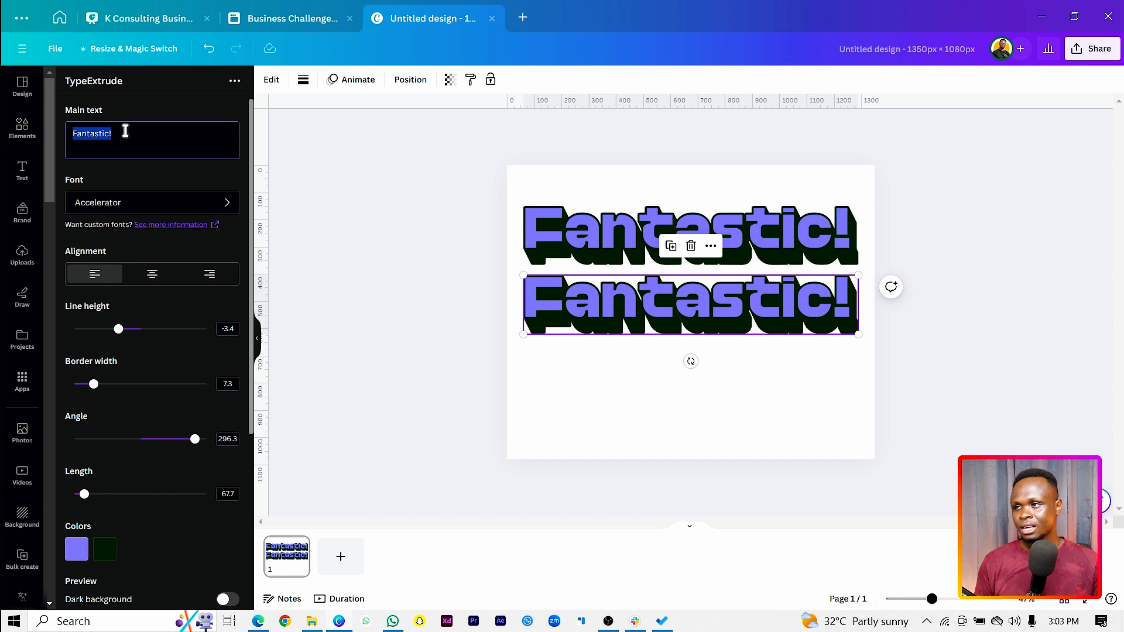
text(B)
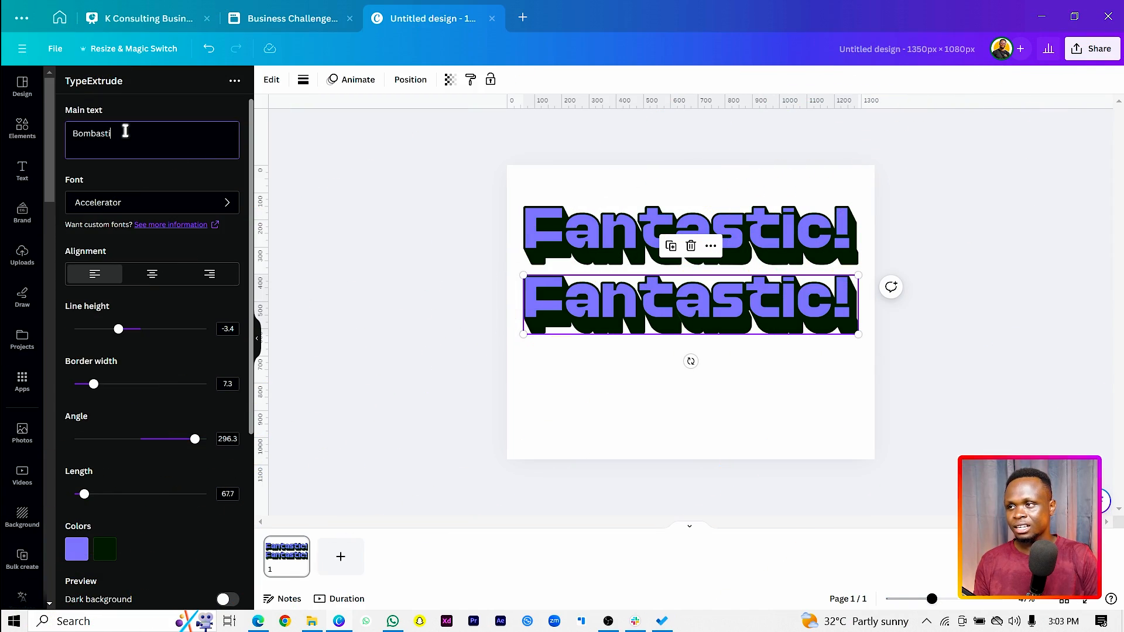
text(c)
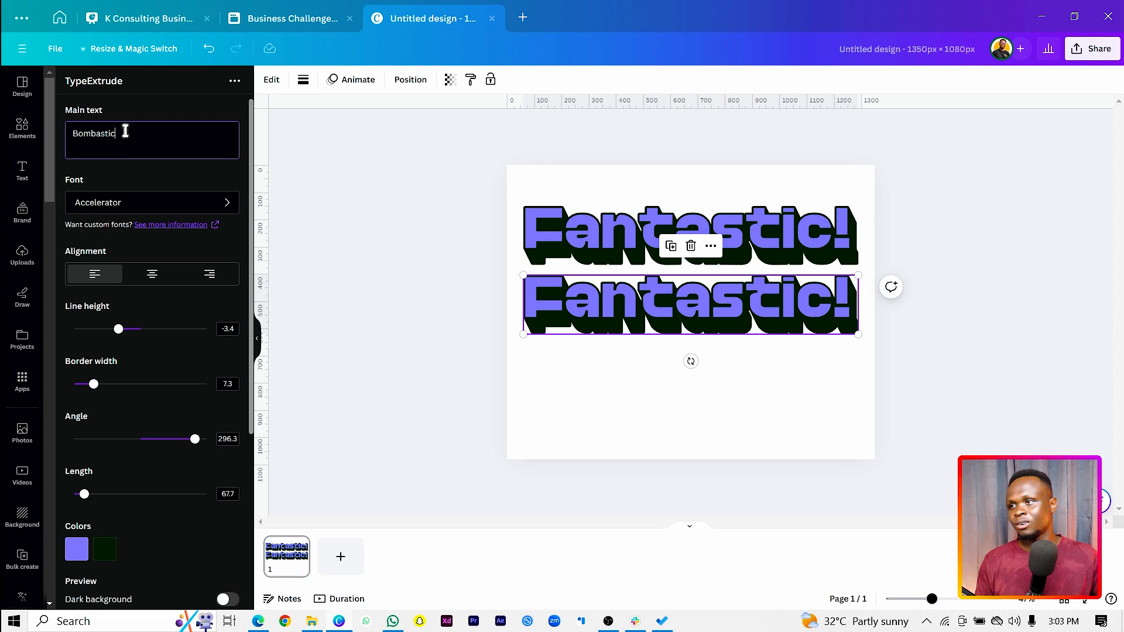
Change the "Bombastic" fill color to light yellow, #FFFE83, and update the element on the page
scroll(145, 262, down, 3)
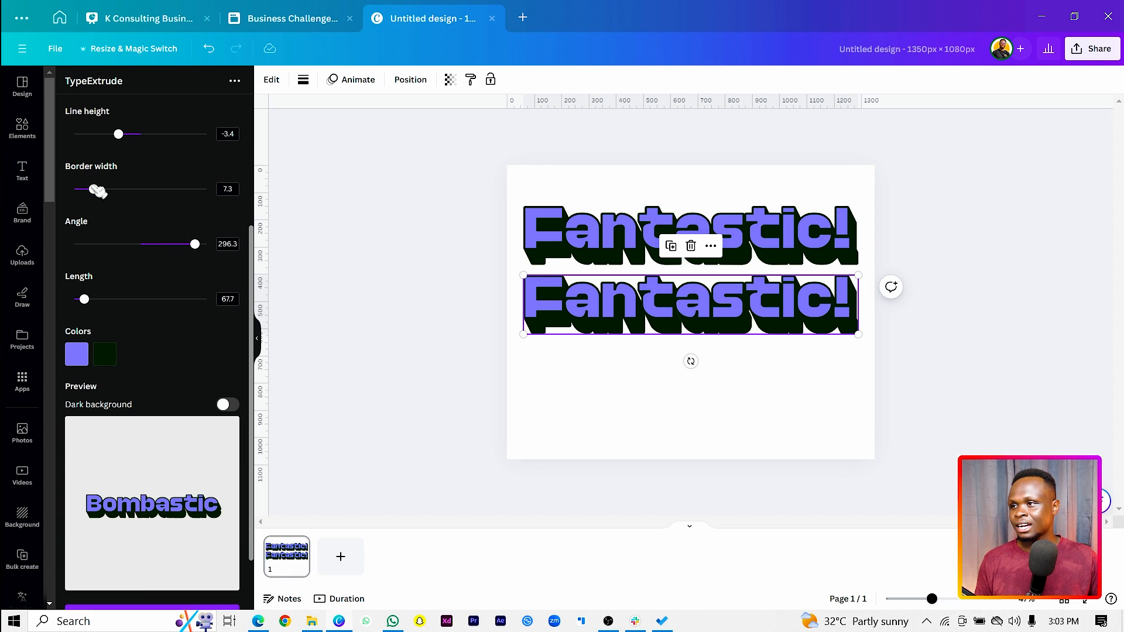
click(78, 354)
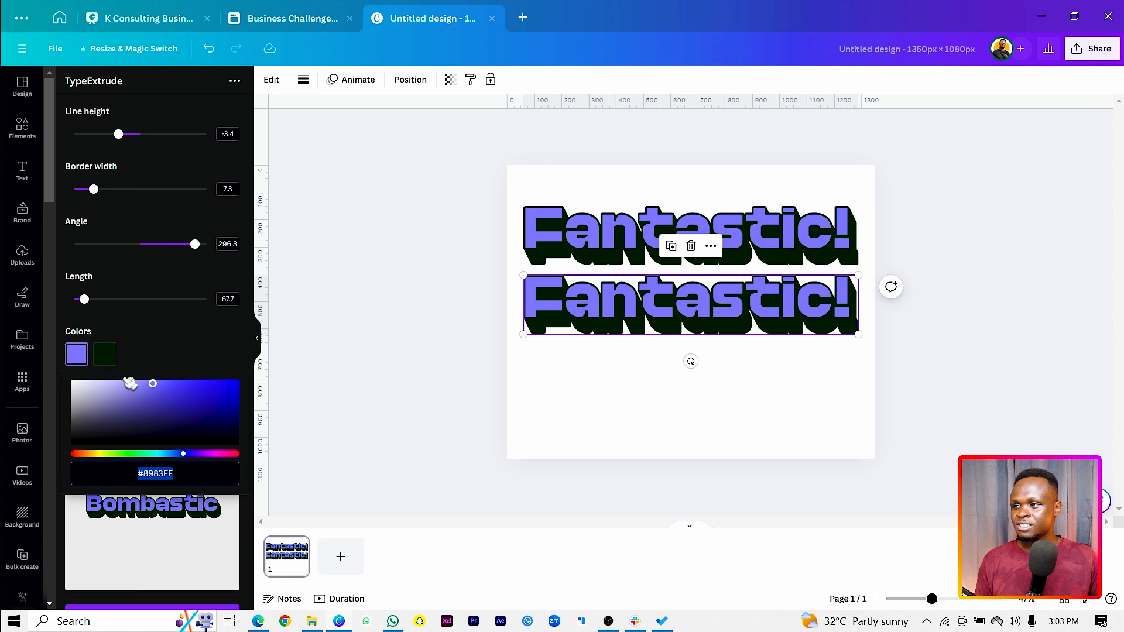
click(108, 456)
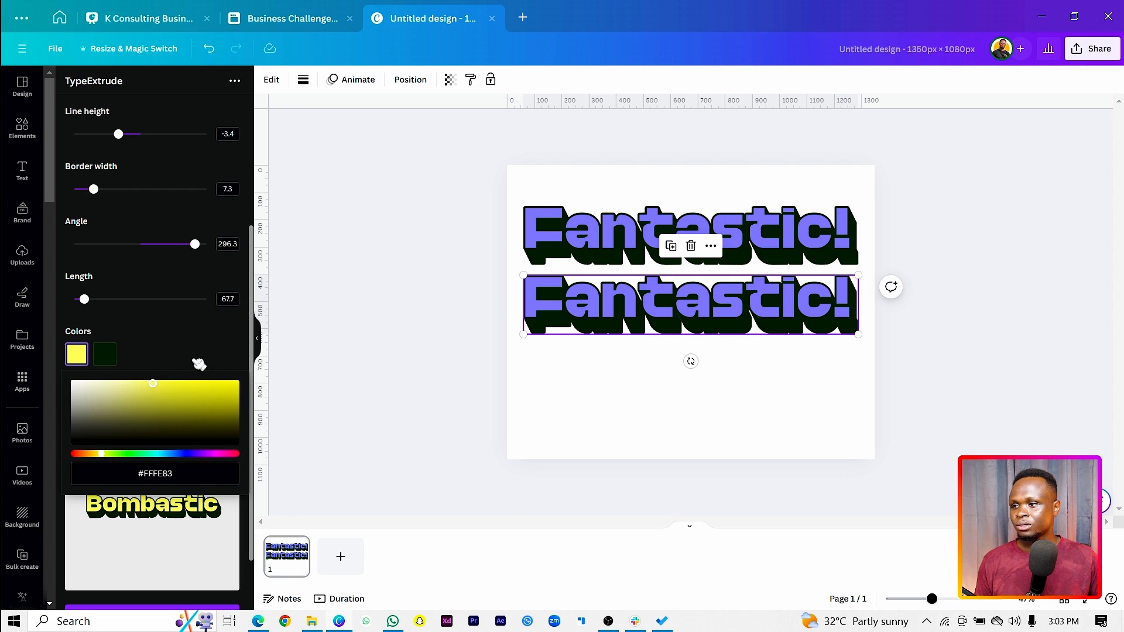
click(168, 340)
scroll(162, 520, down, 2)
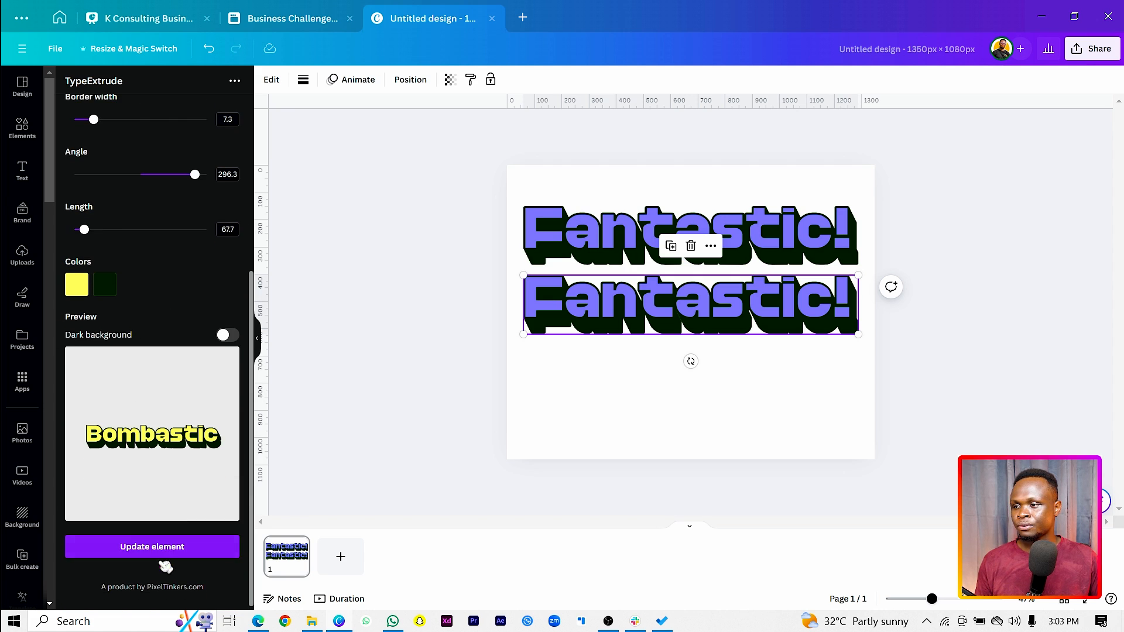
click(157, 550)
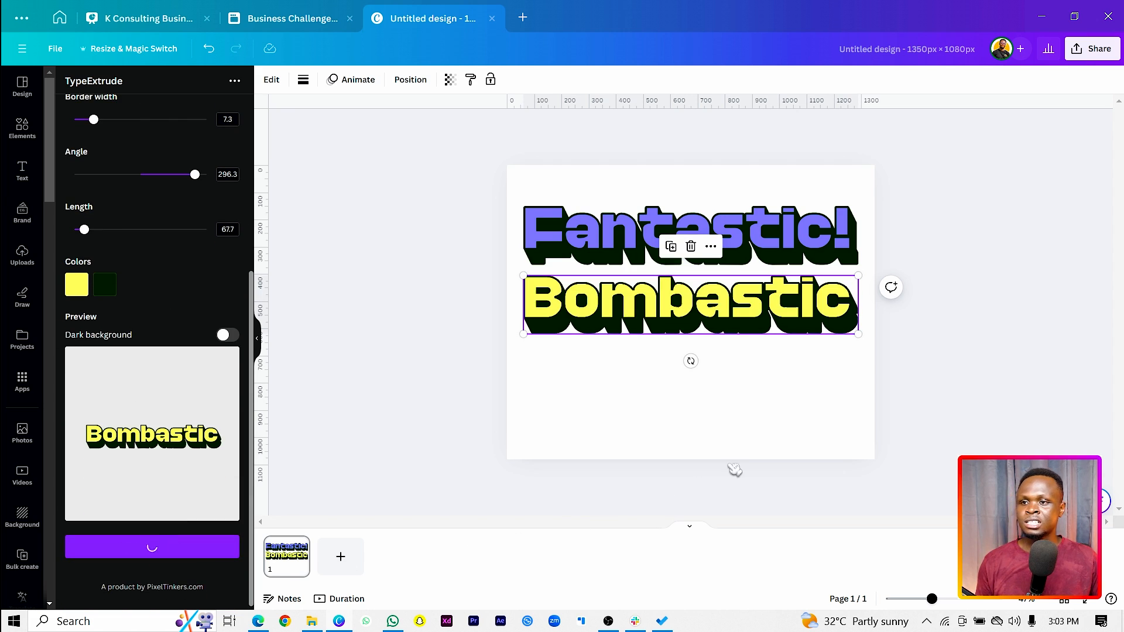
Select both extruded words together and move them down to the vertical middle of the page
click(615, 419)
drag(441, 210, 635, 353)
click(637, 432)
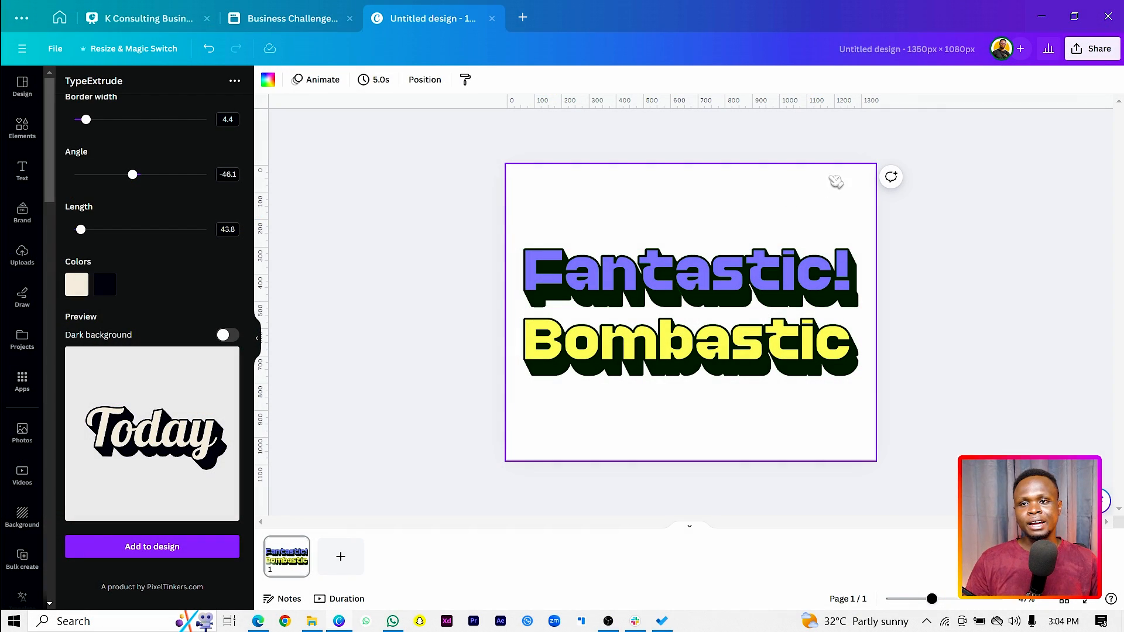
Add a blank second page, then search the apps for "font frame" and open FontFrame
click(341, 556)
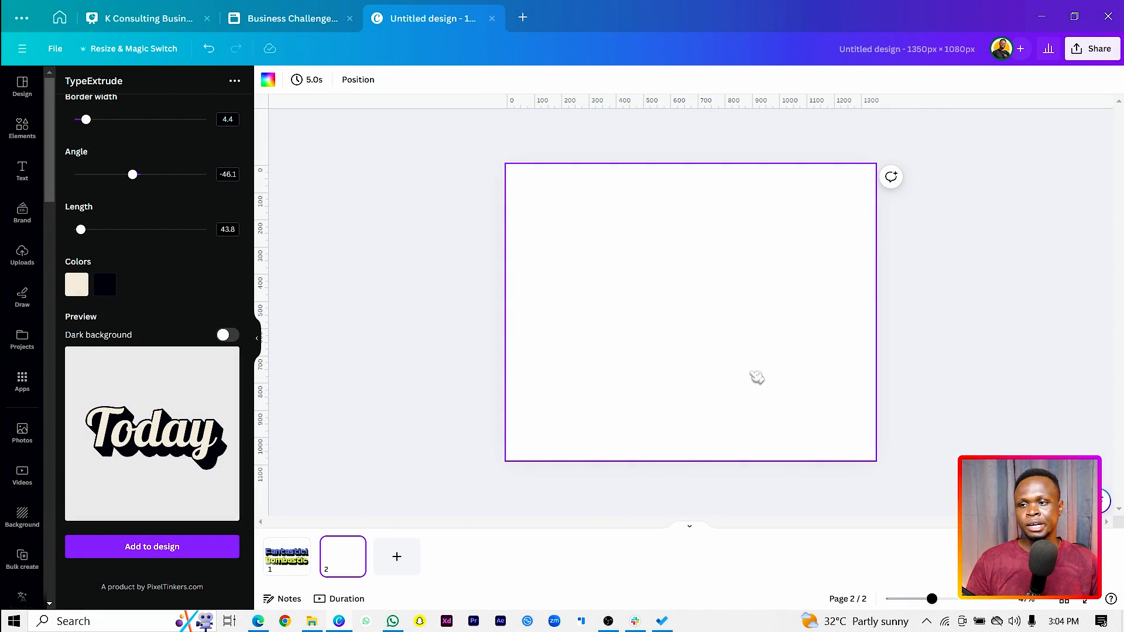
click(22, 382)
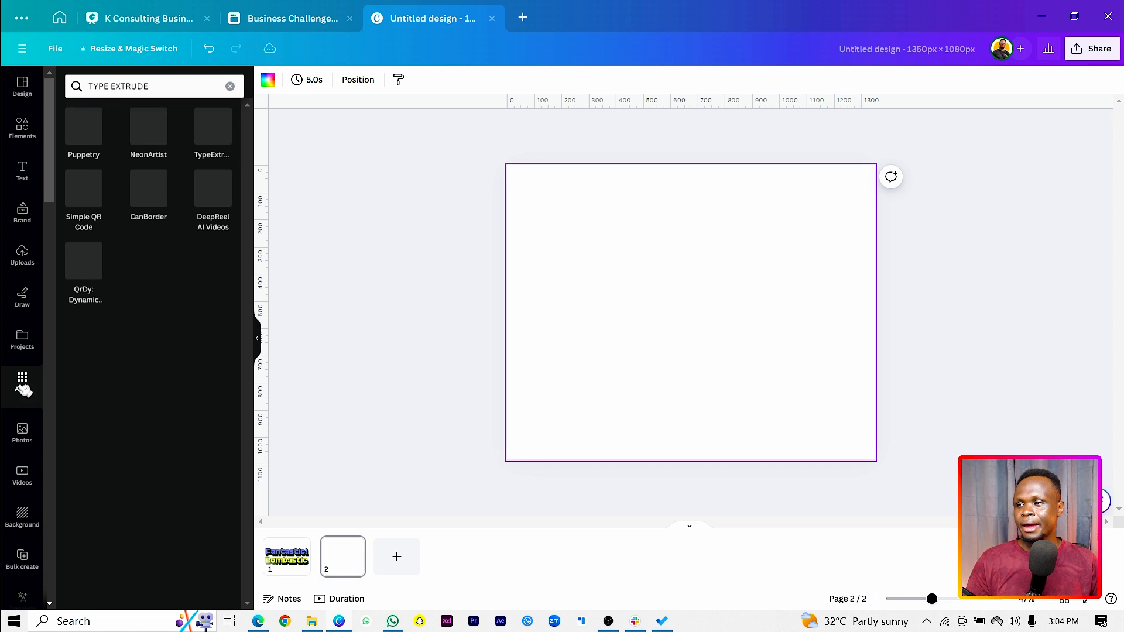
triple_click(188, 86)
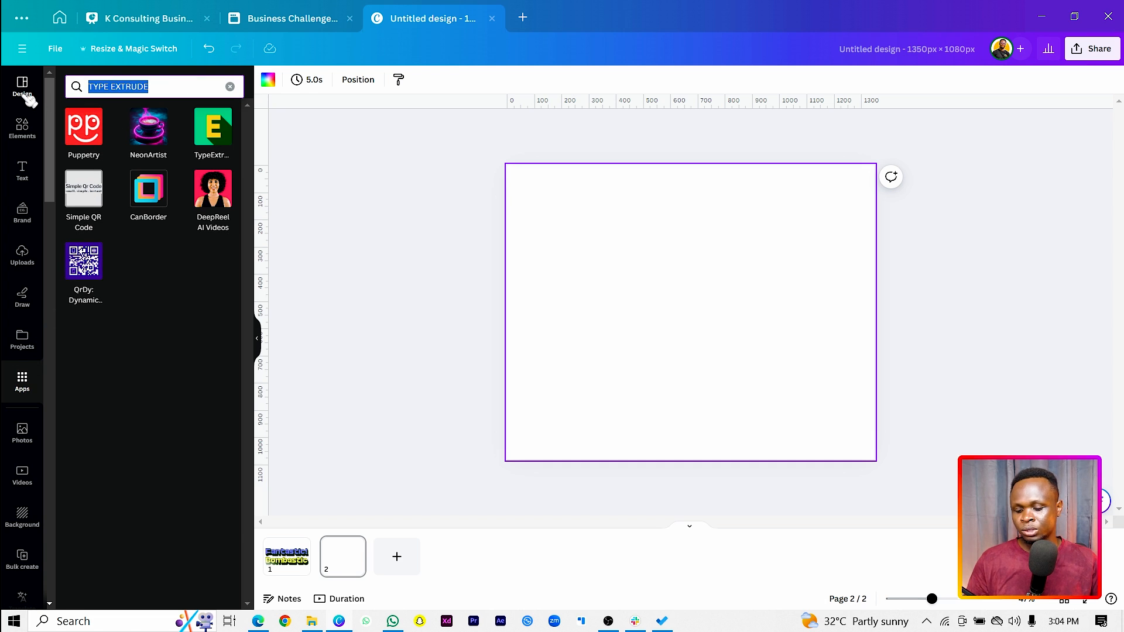
text(font fra)
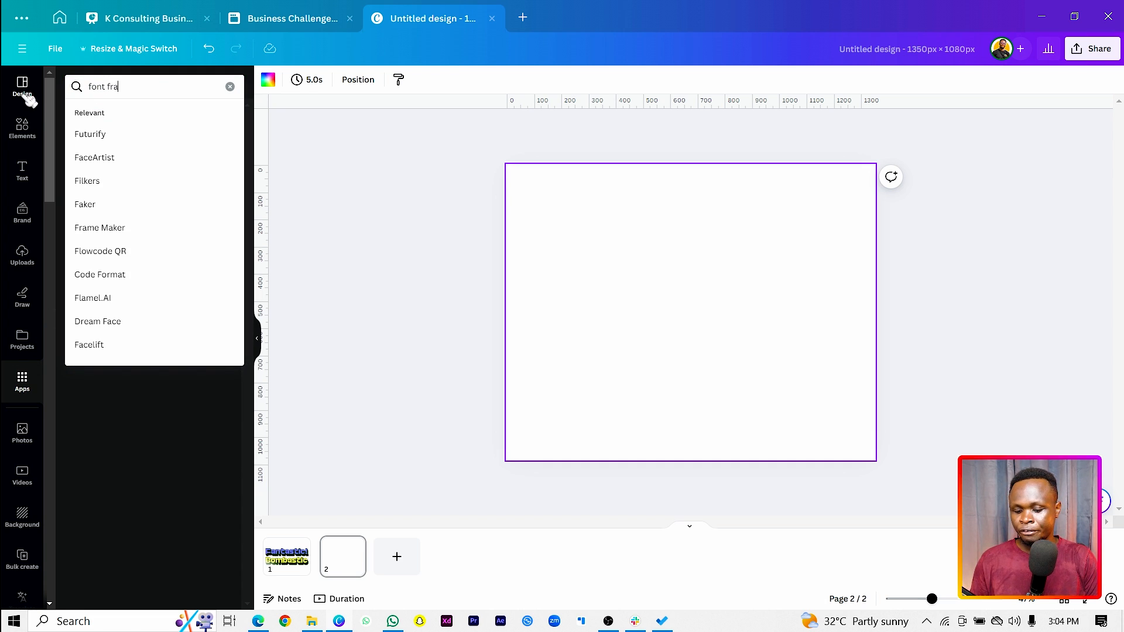
text(me)
key(Return)
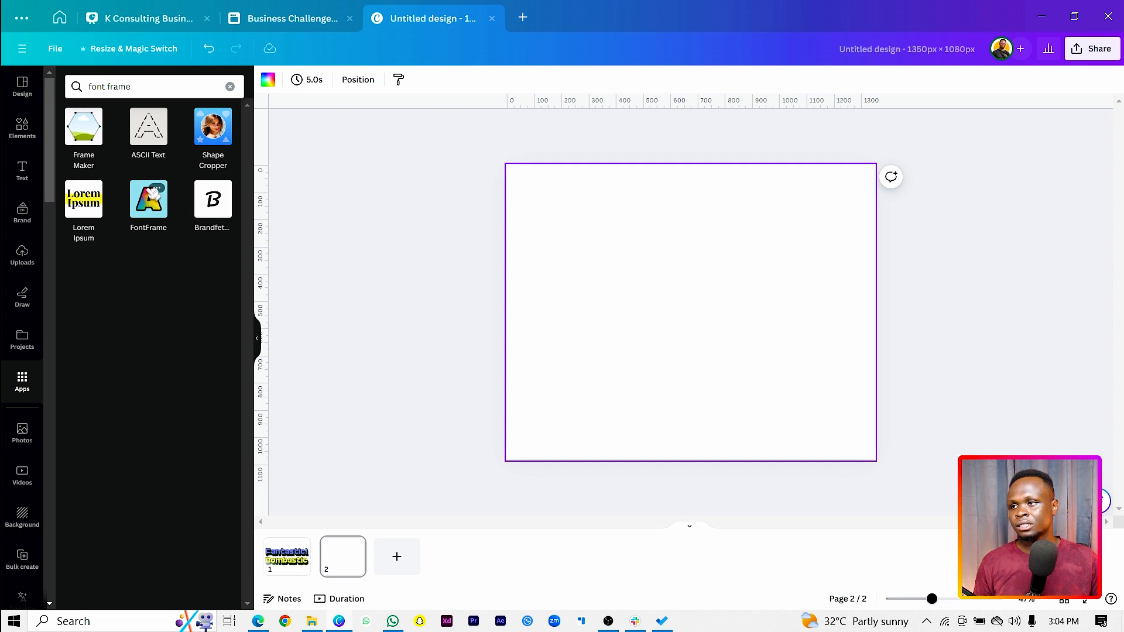
click(156, 211)
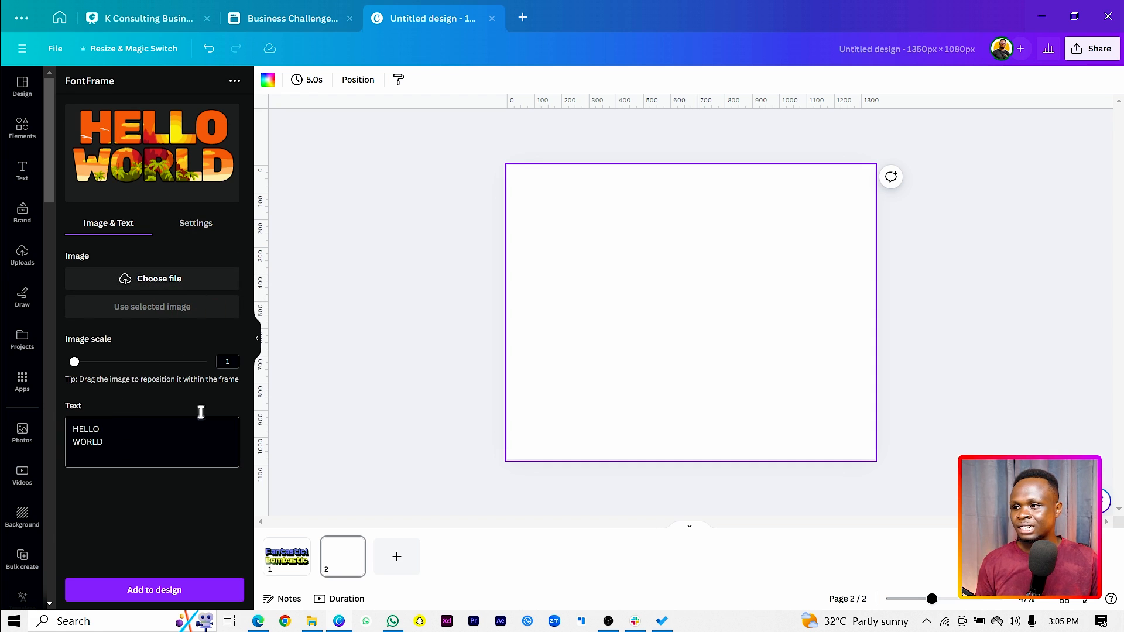
Search the elements for "ocean" and add the blue underwater photo with the rippled seabed to page 2
click(33, 134)
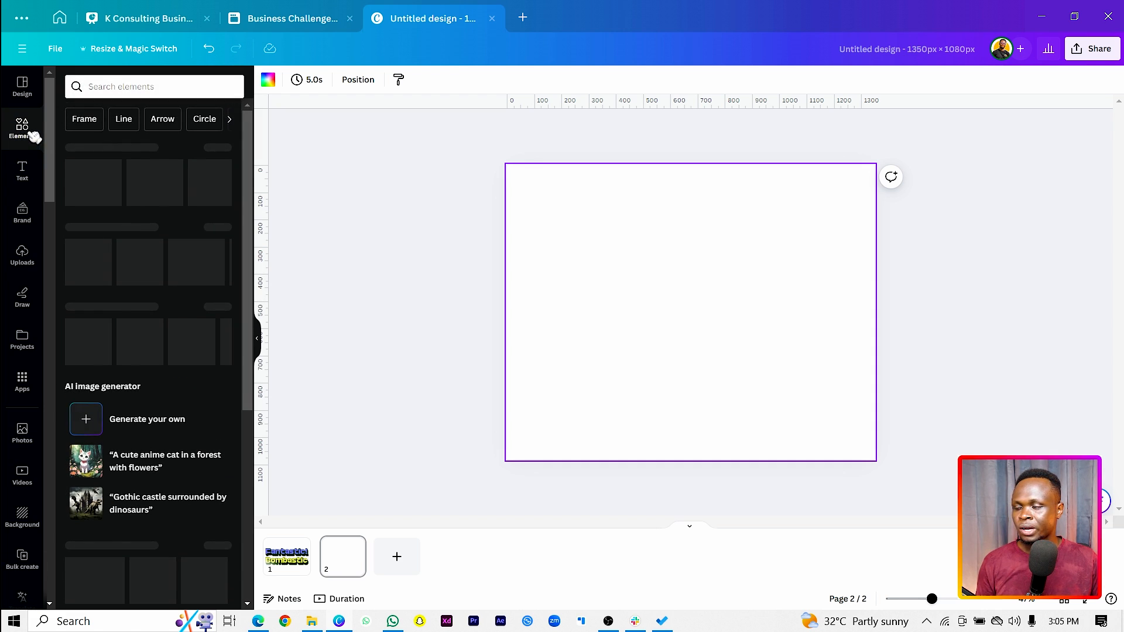
click(127, 86)
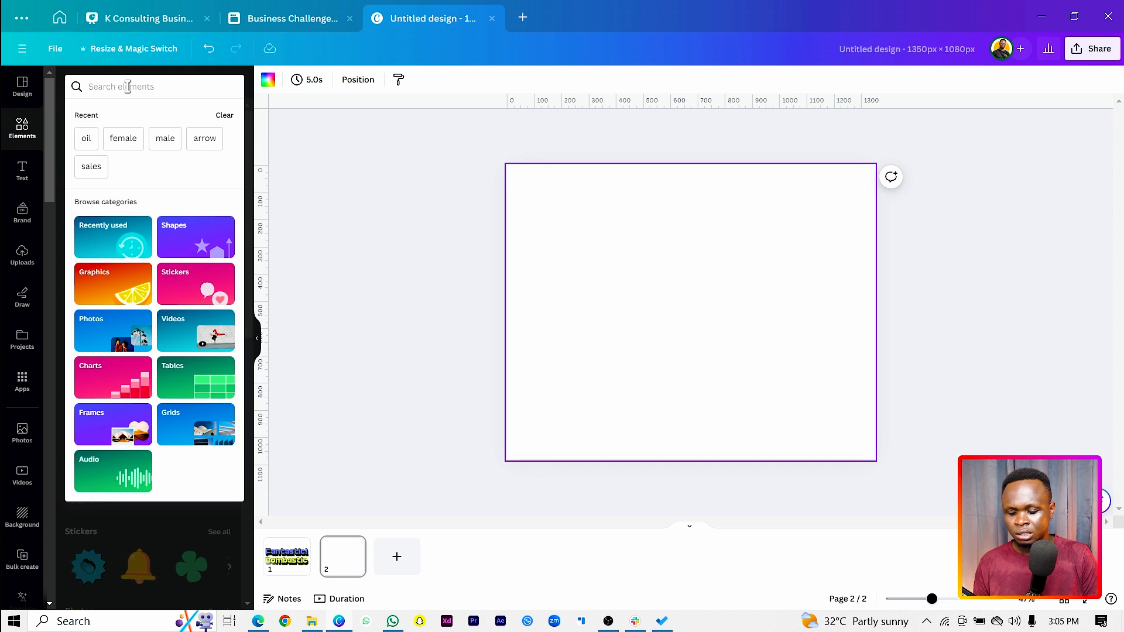
text(ocean)
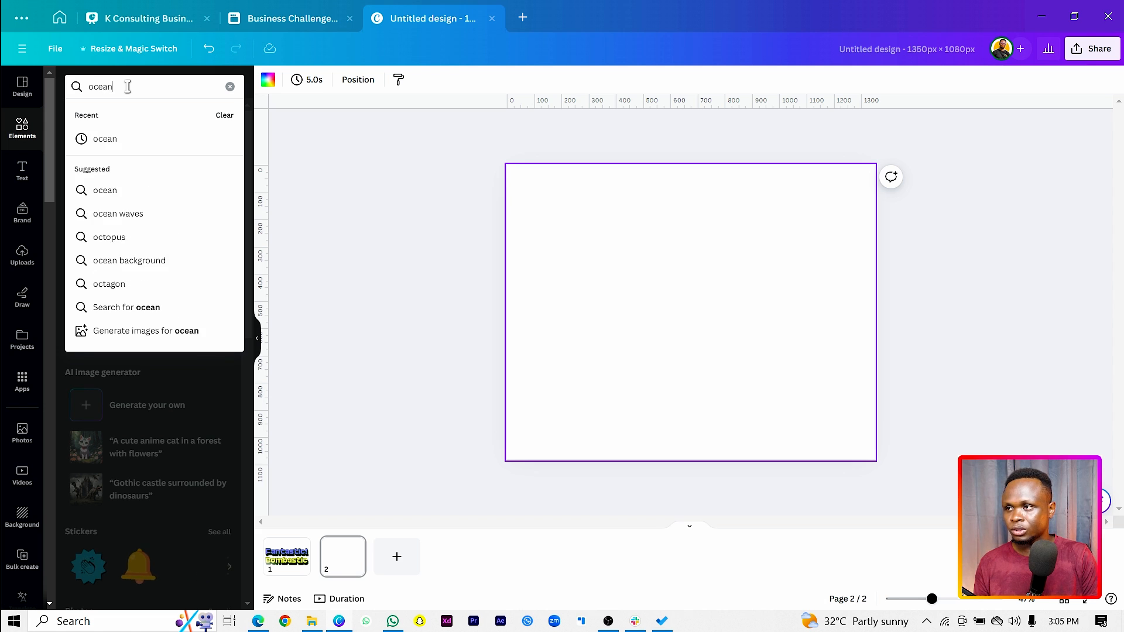
key(Return)
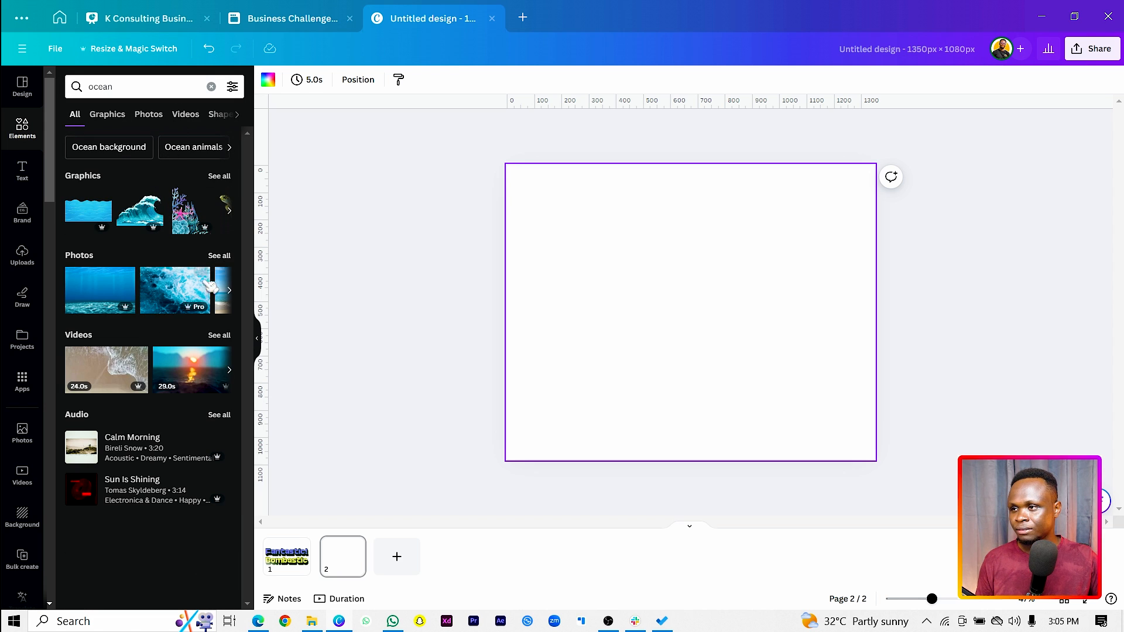
click(113, 296)
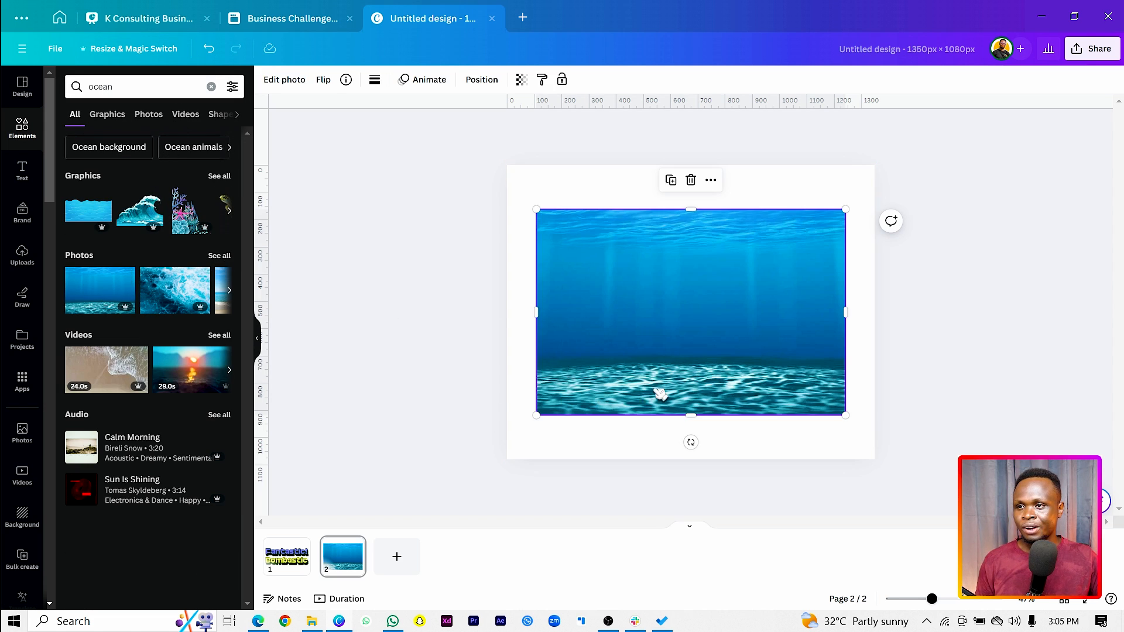
Return to FontFrame and use the selected ocean photo as the image filling the letters
click(23, 382)
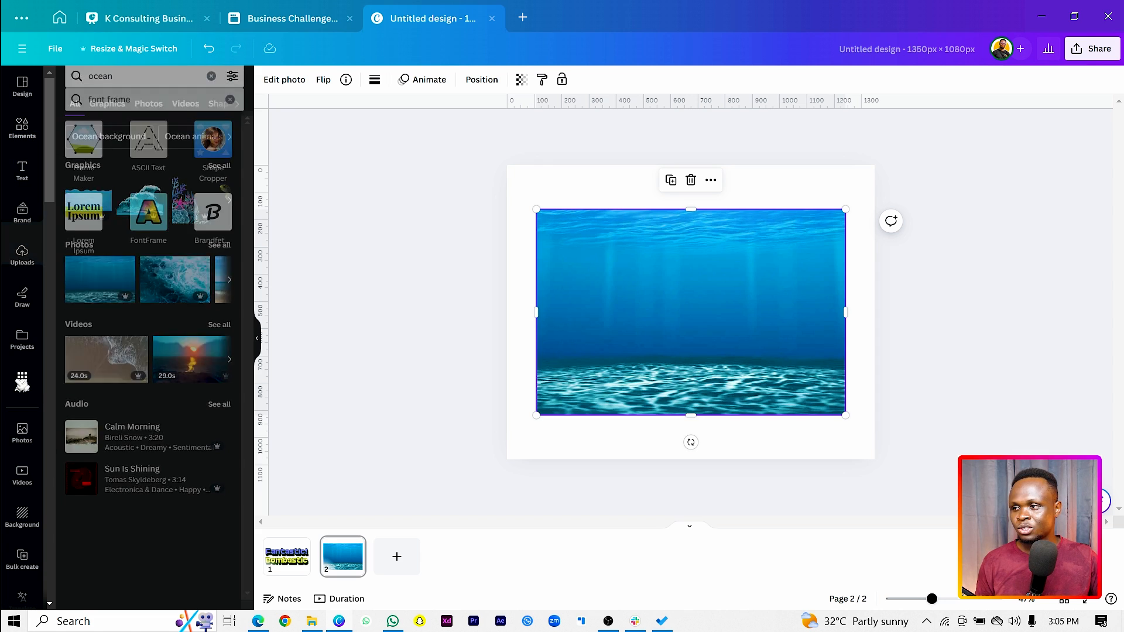
click(161, 218)
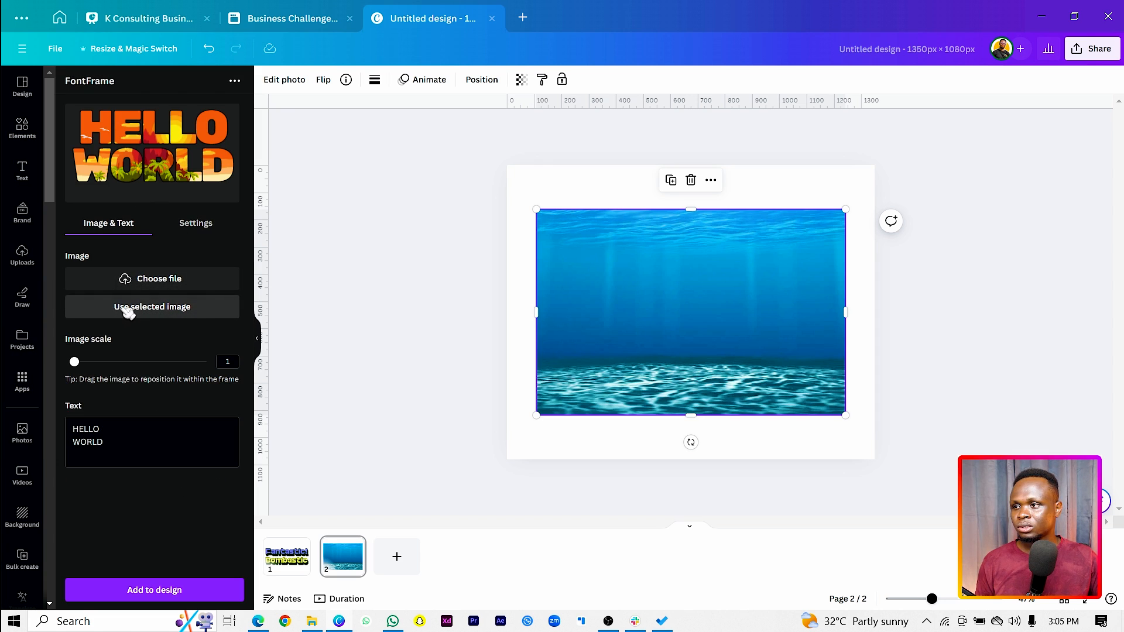
click(199, 314)
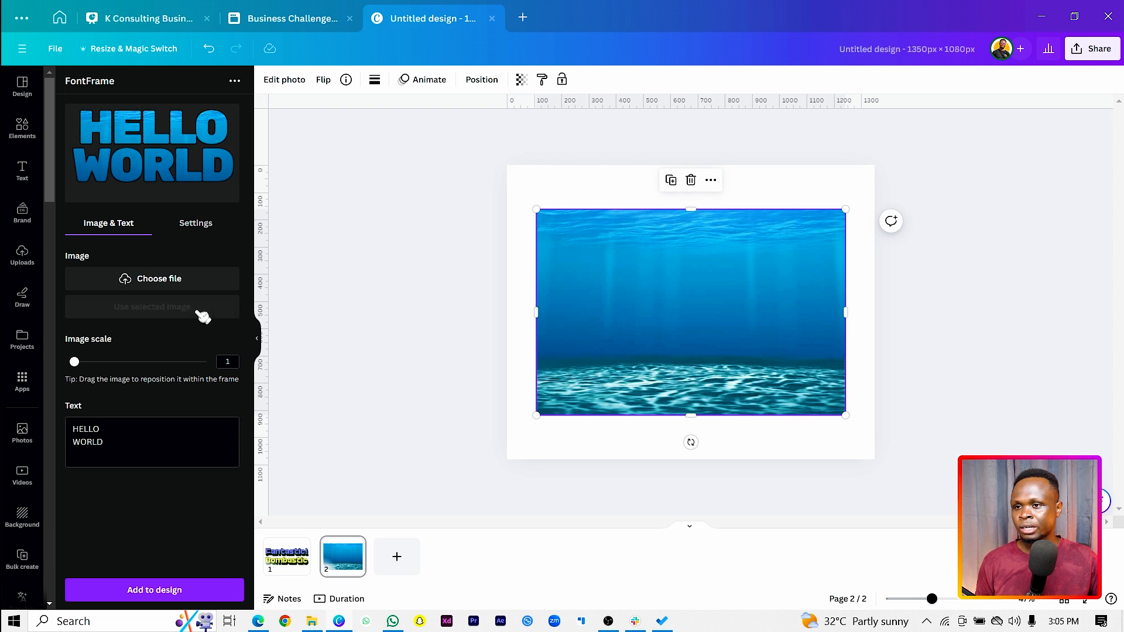
click(164, 280)
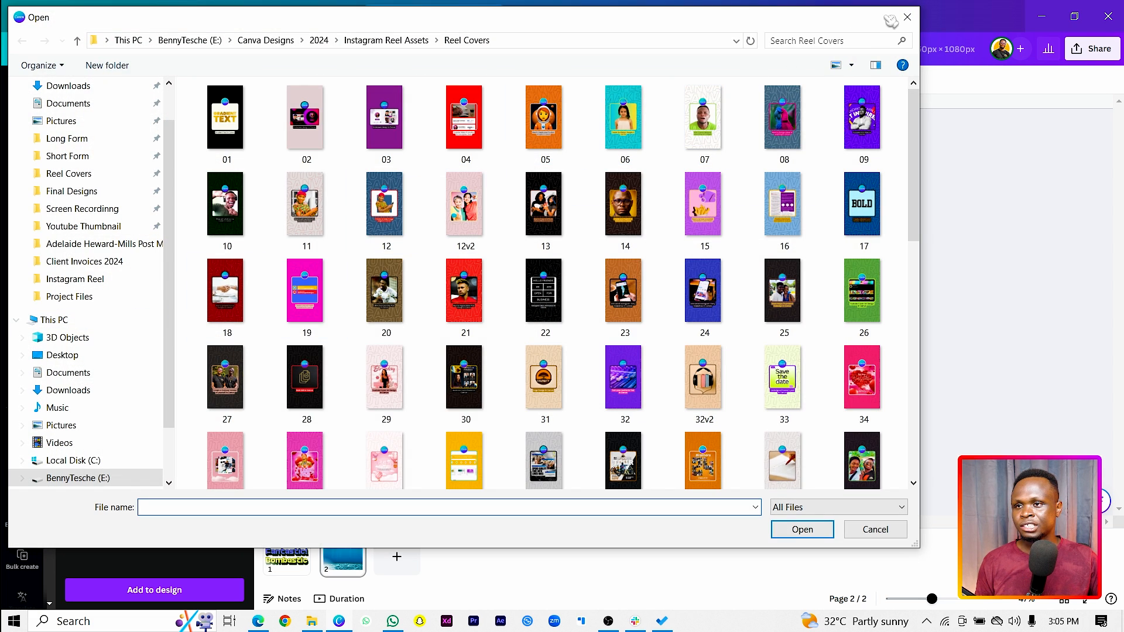
click(908, 17)
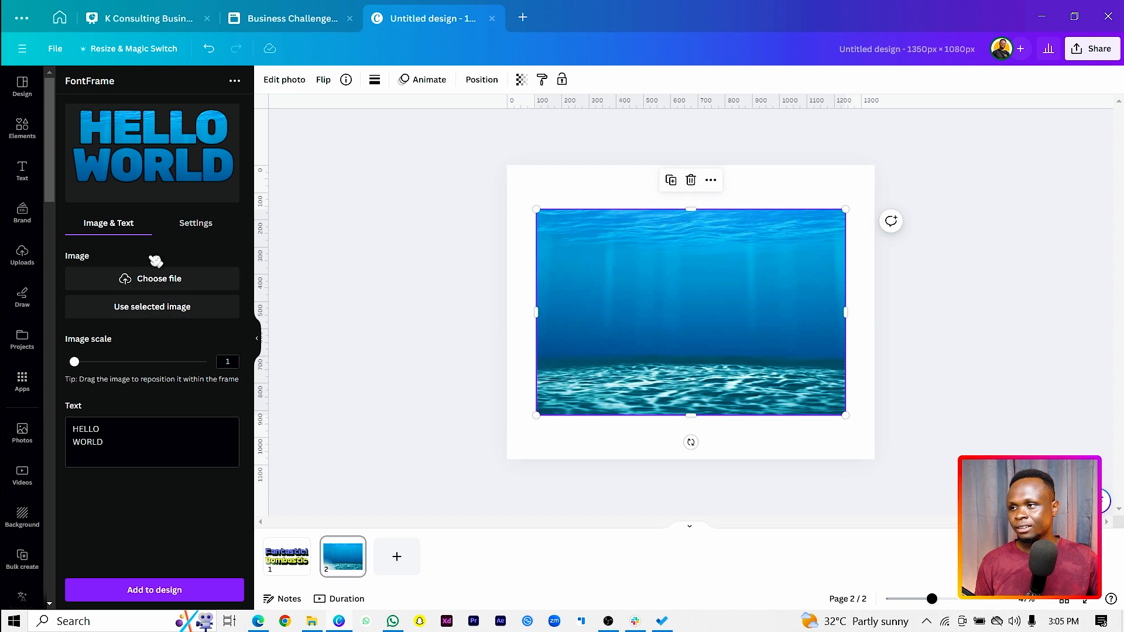
click(158, 316)
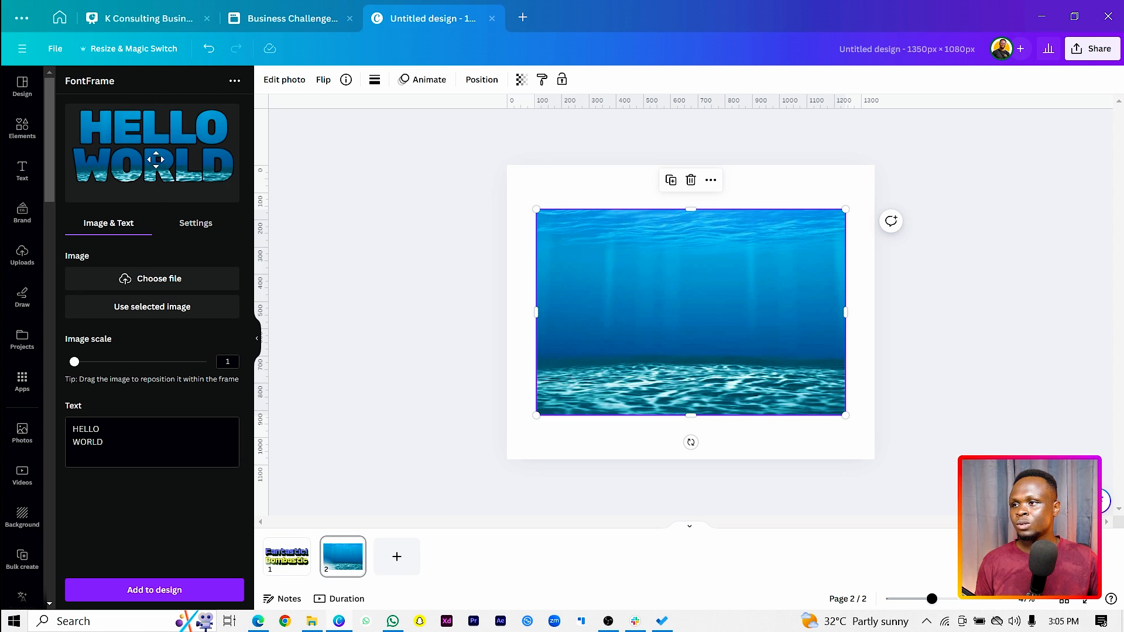
Reposition the ocean image within the HELLO WORLD lettering so the seabed fills the lower word, with image scale at 1
drag(156, 159, 137, 211)
drag(135, 178, 139, 188)
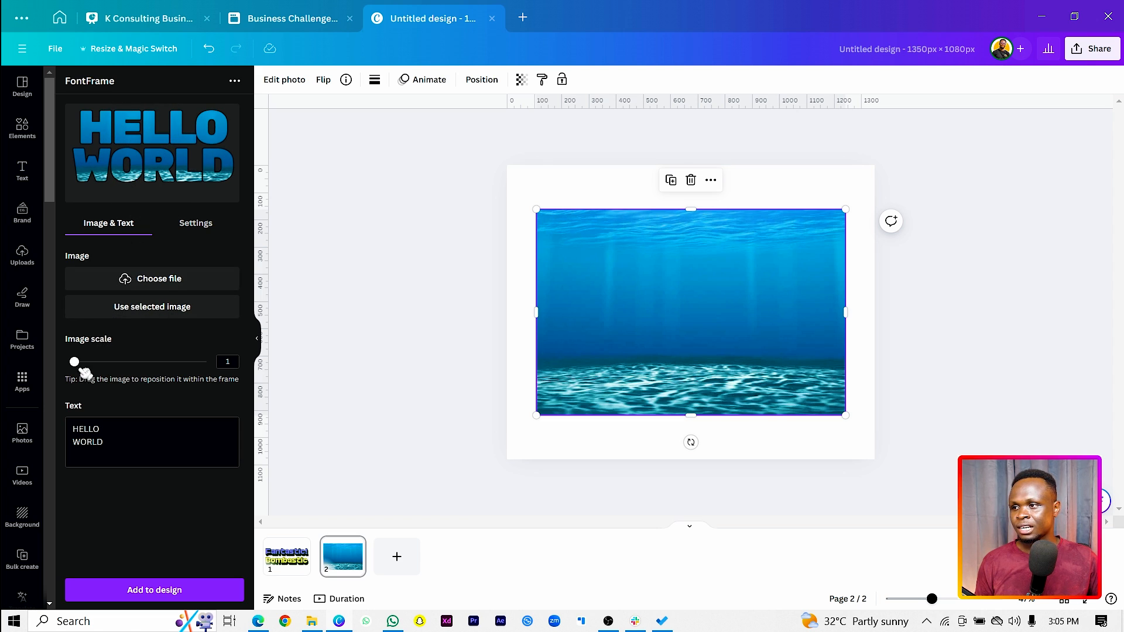
drag(80, 363, 54, 367)
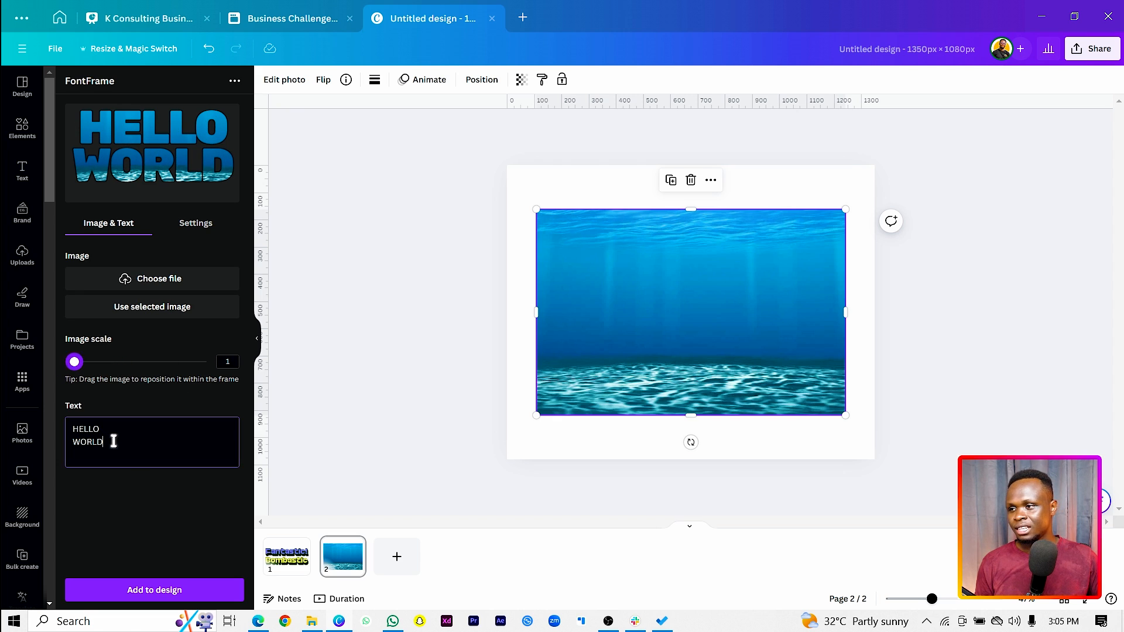
Replace the framed text with "Nature" and shift the image up so the seabed fills the lower part of the letters
drag(113, 441, 45, 426)
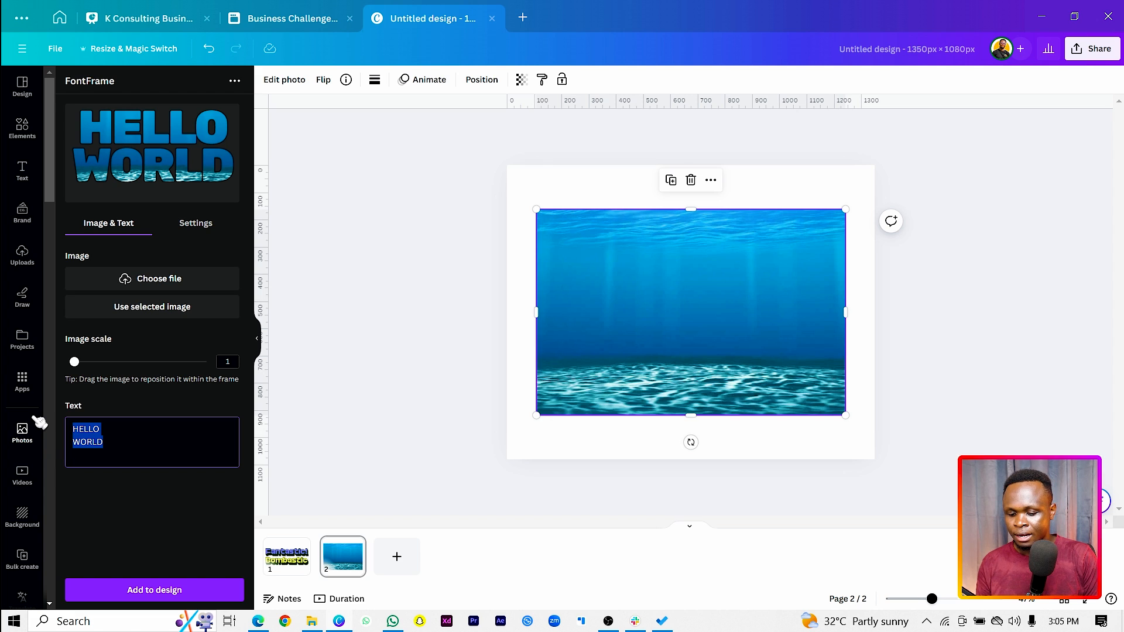
text(Nature)
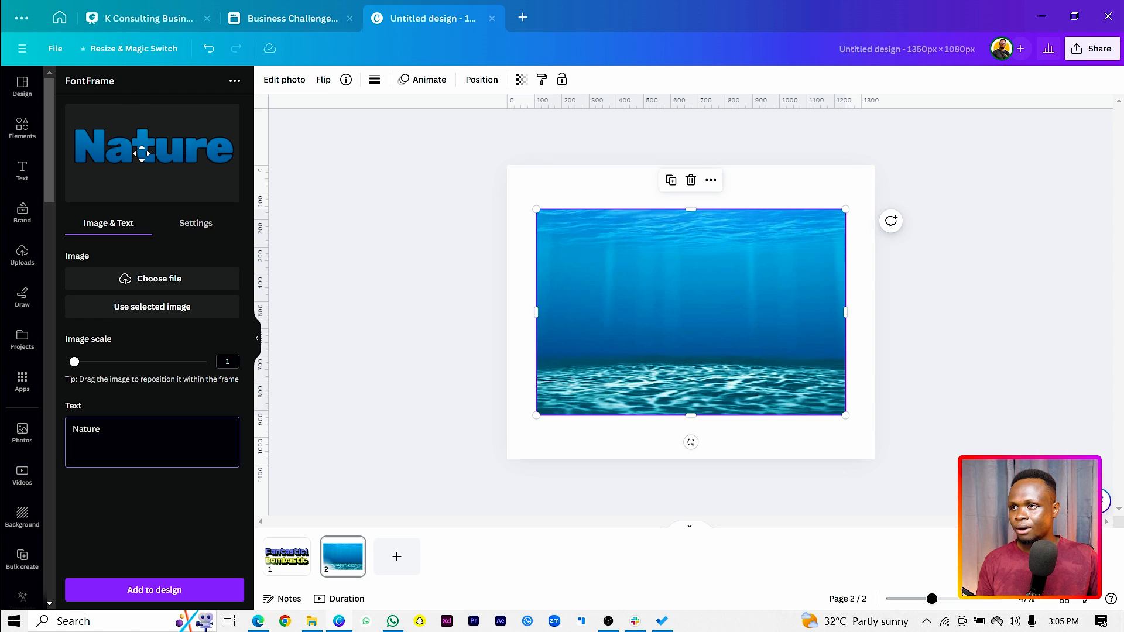
drag(142, 153, 143, 91)
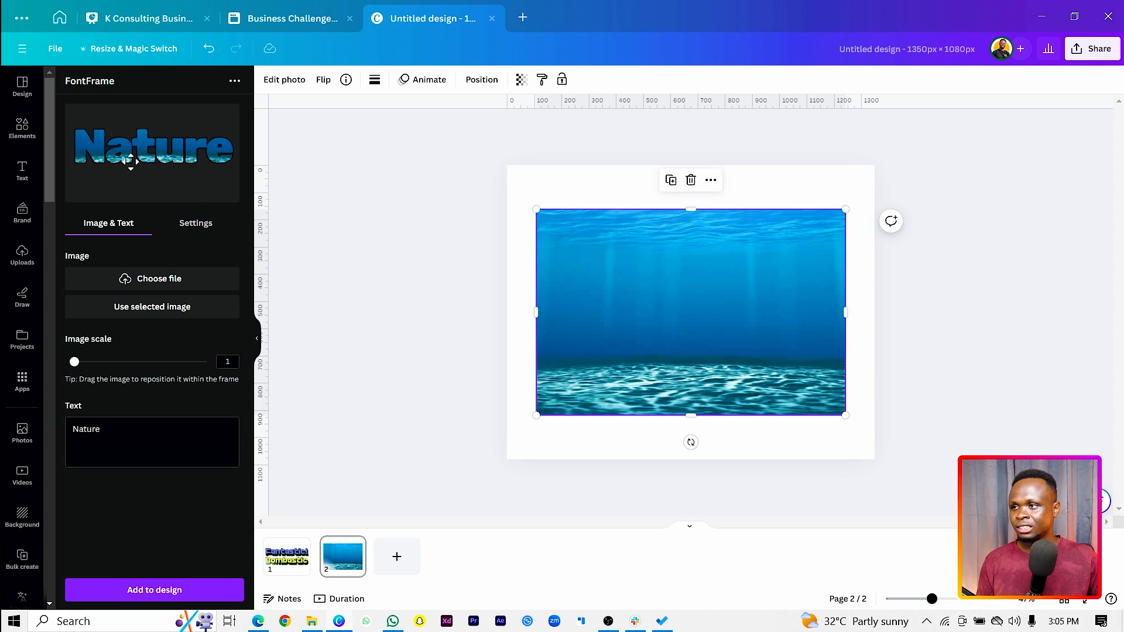
Set the lettering's font to Work Sans, the outline thickness to 56 and the letter spacing to -30
click(196, 227)
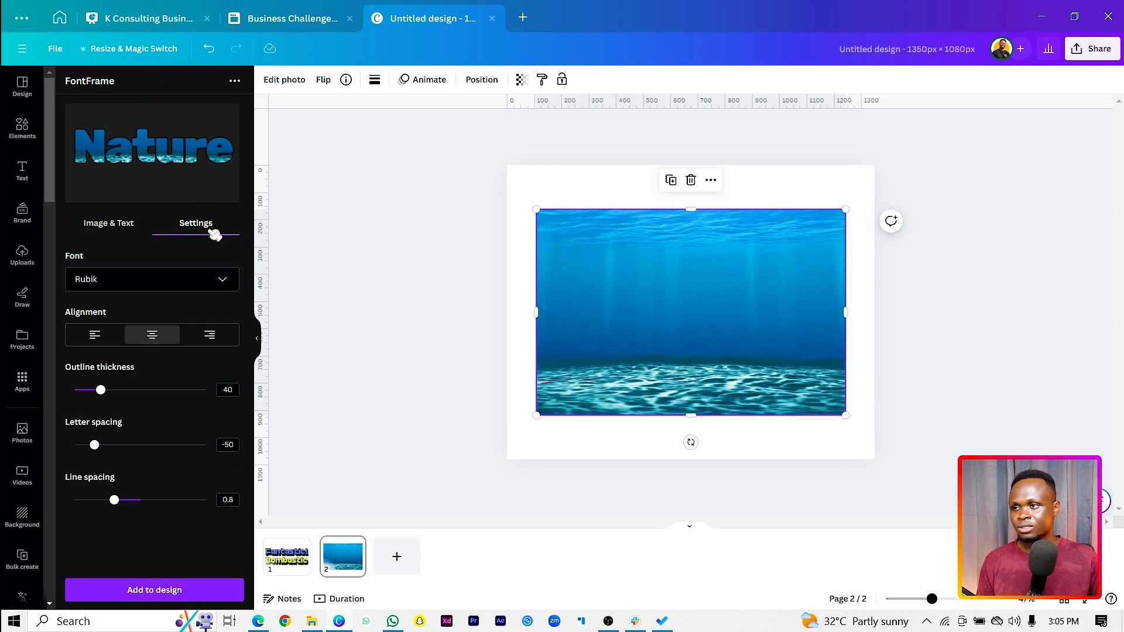
click(157, 288)
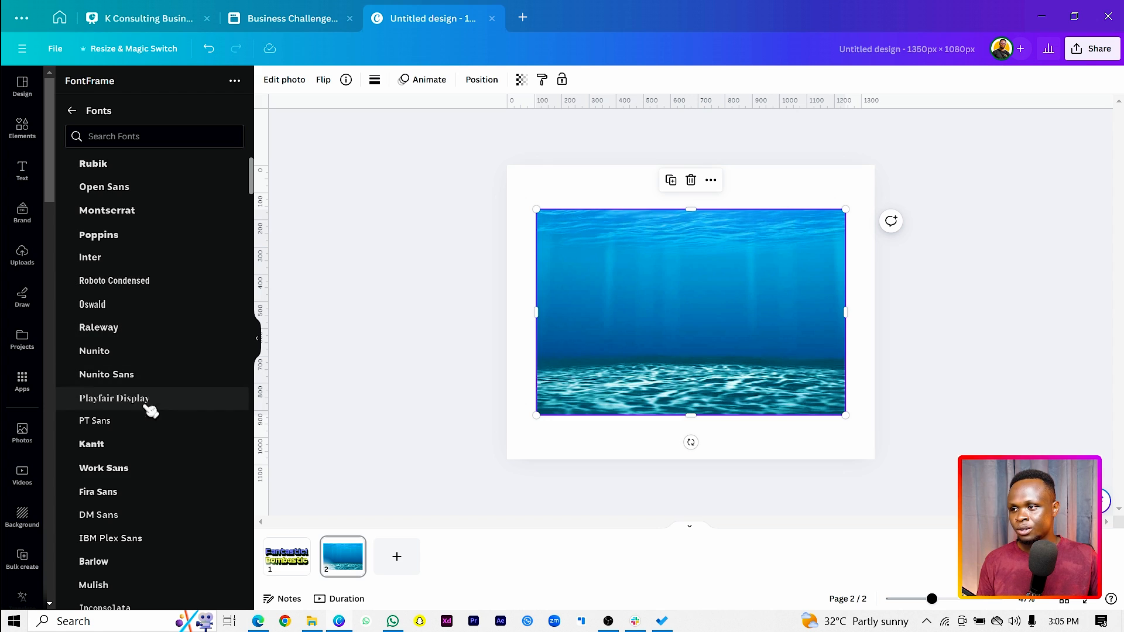
click(135, 469)
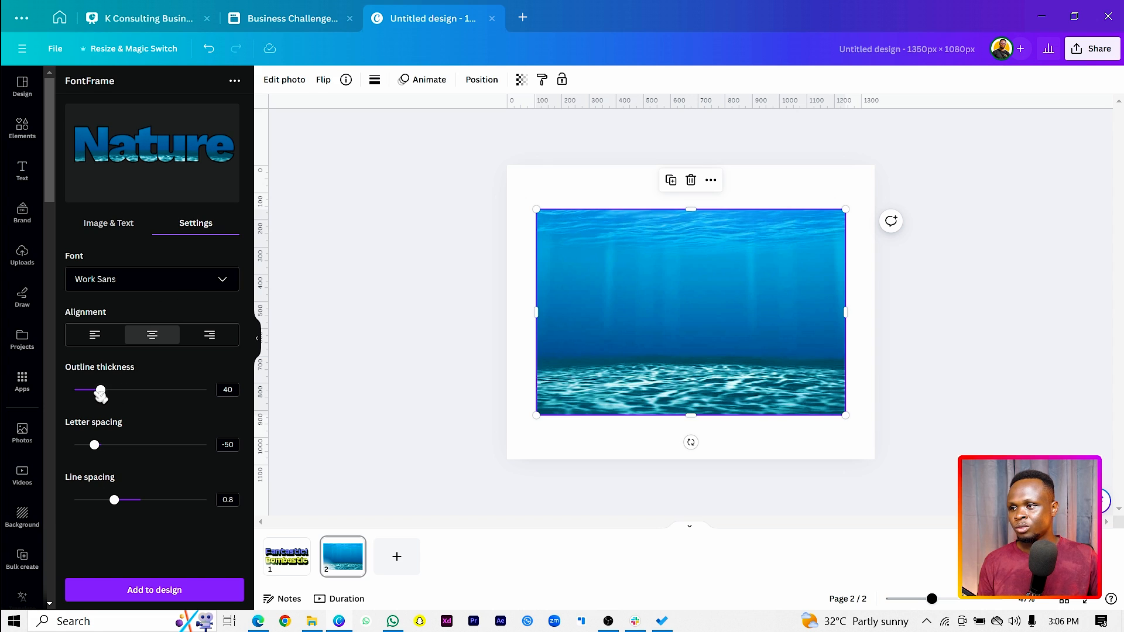
drag(109, 393, 119, 396)
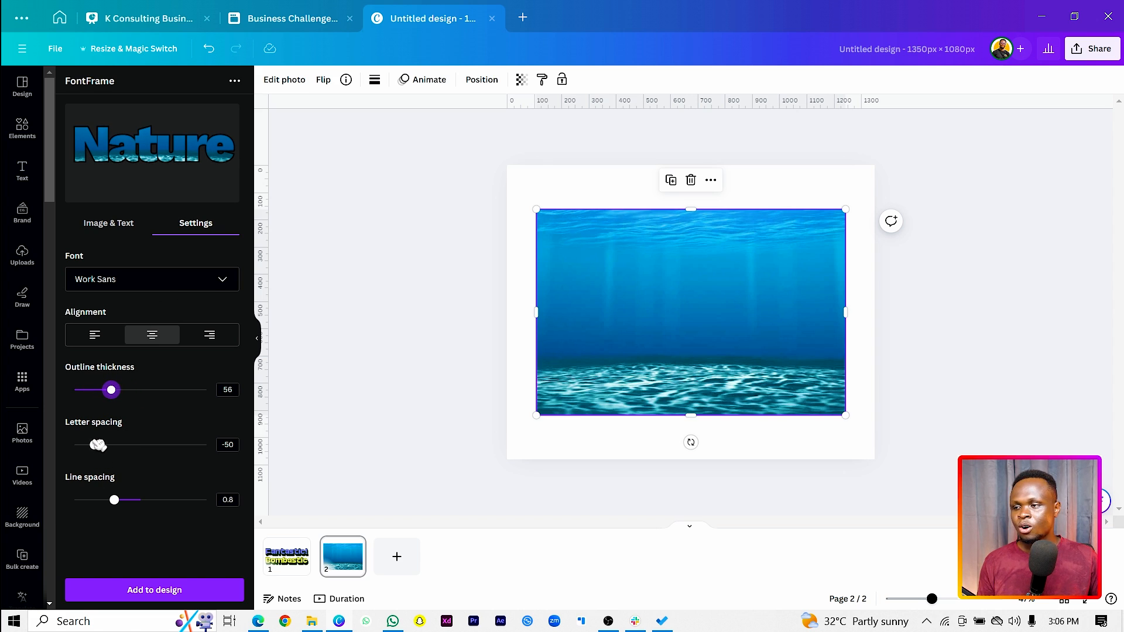
drag(98, 449, 103, 448)
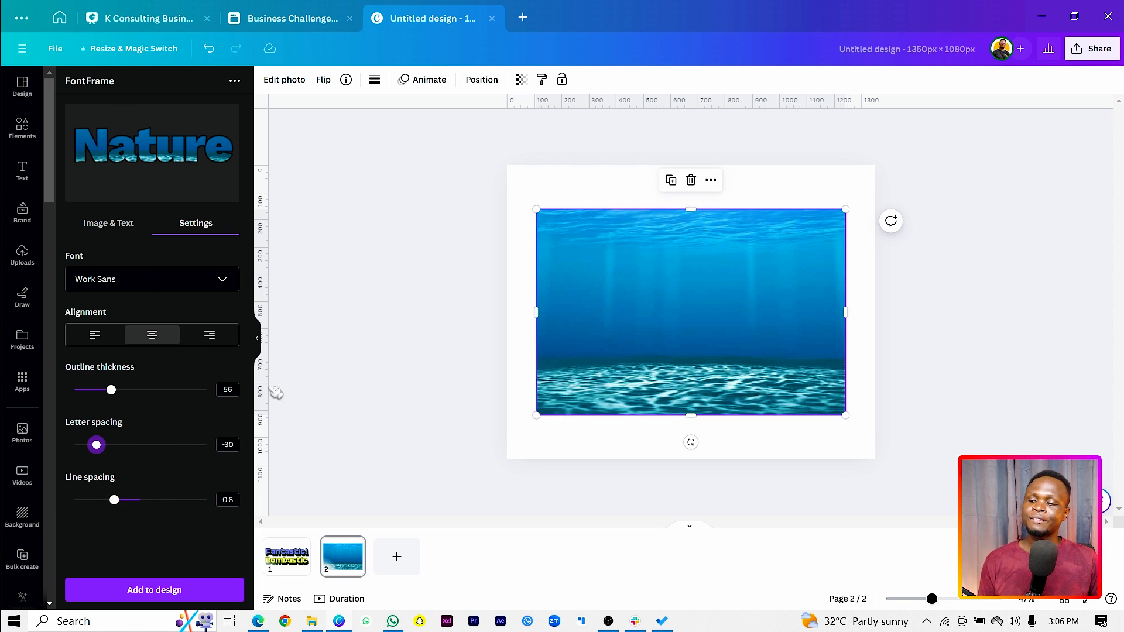
Add the "Nature" lettering to the design and move the ocean photo down clear of it
click(154, 592)
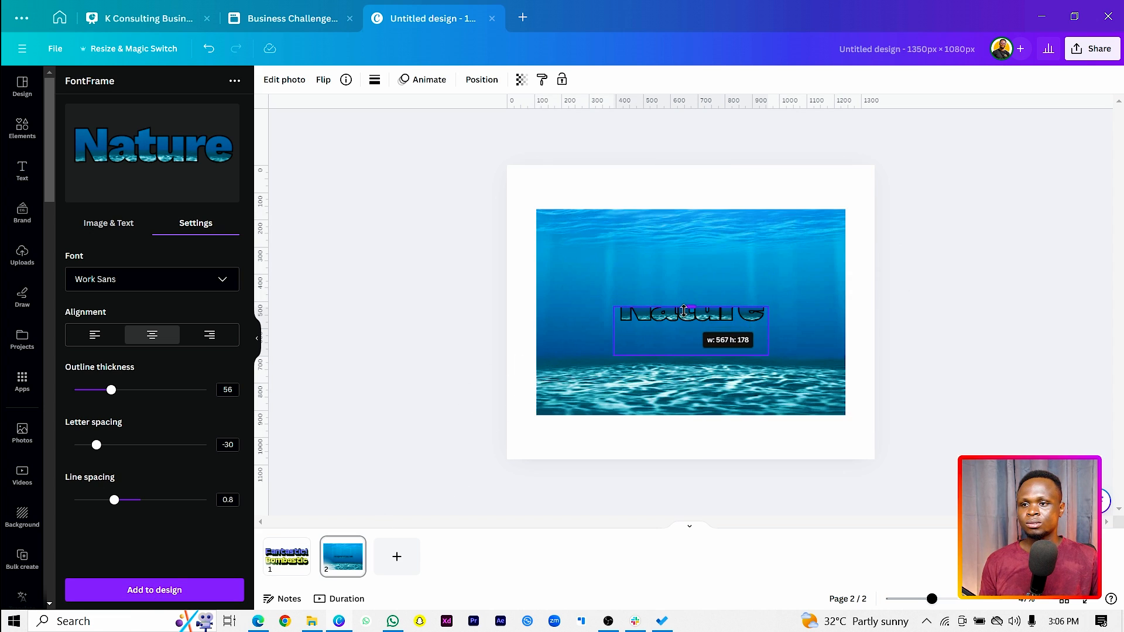
drag(726, 255, 726, 367)
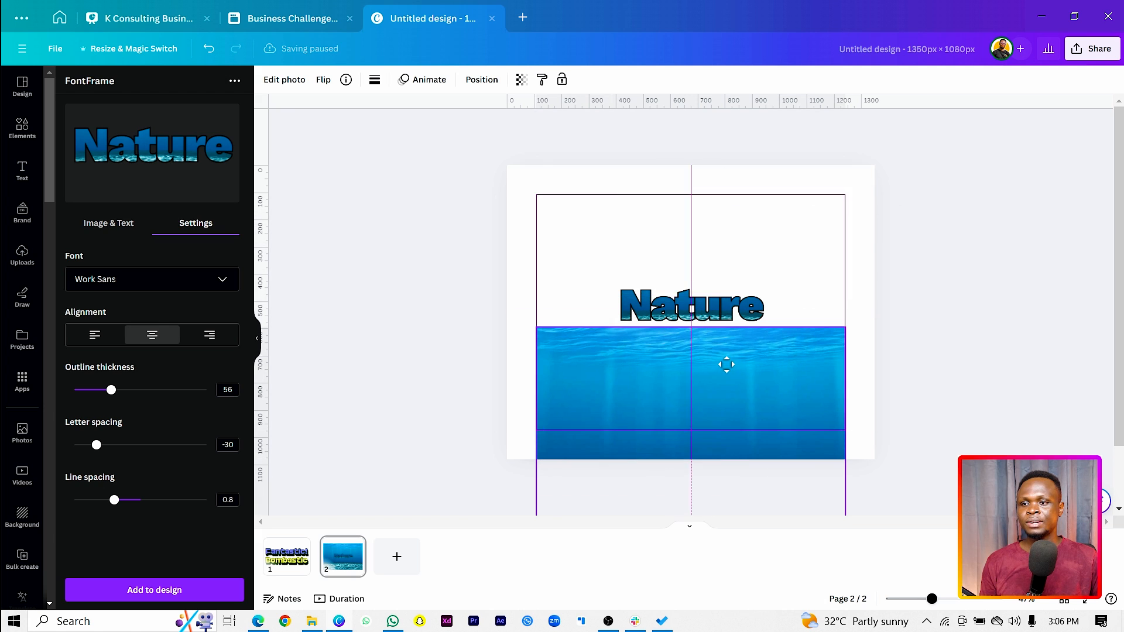
Move the "Nature" lettering to the upper part of the page and enlarge it to nearly the full page width
drag(732, 322, 670, 247)
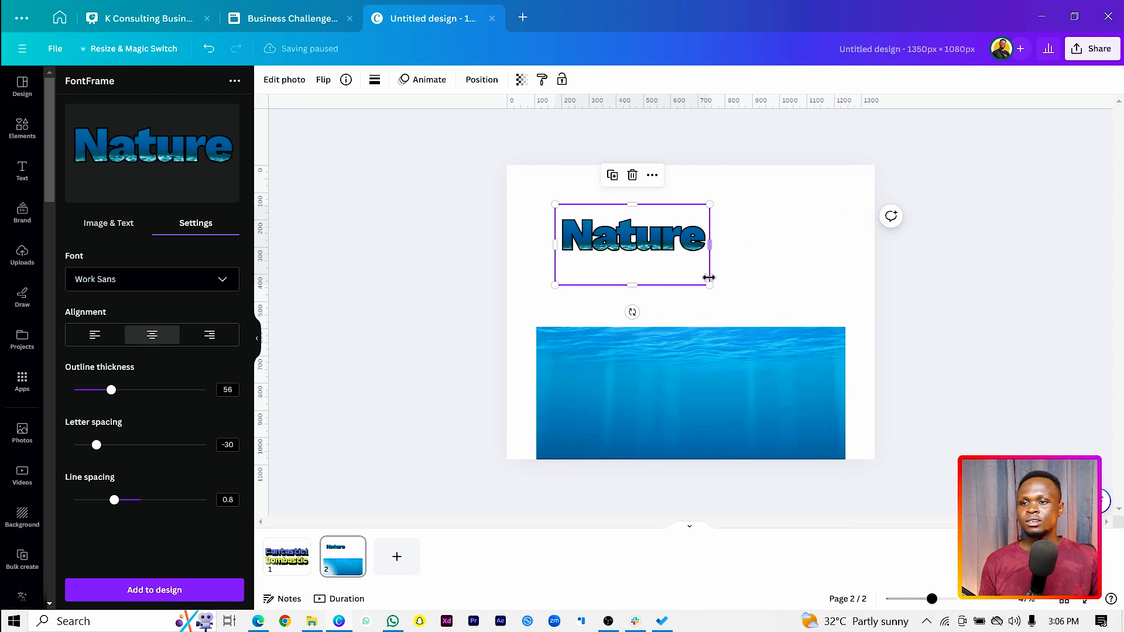
drag(709, 284, 854, 360)
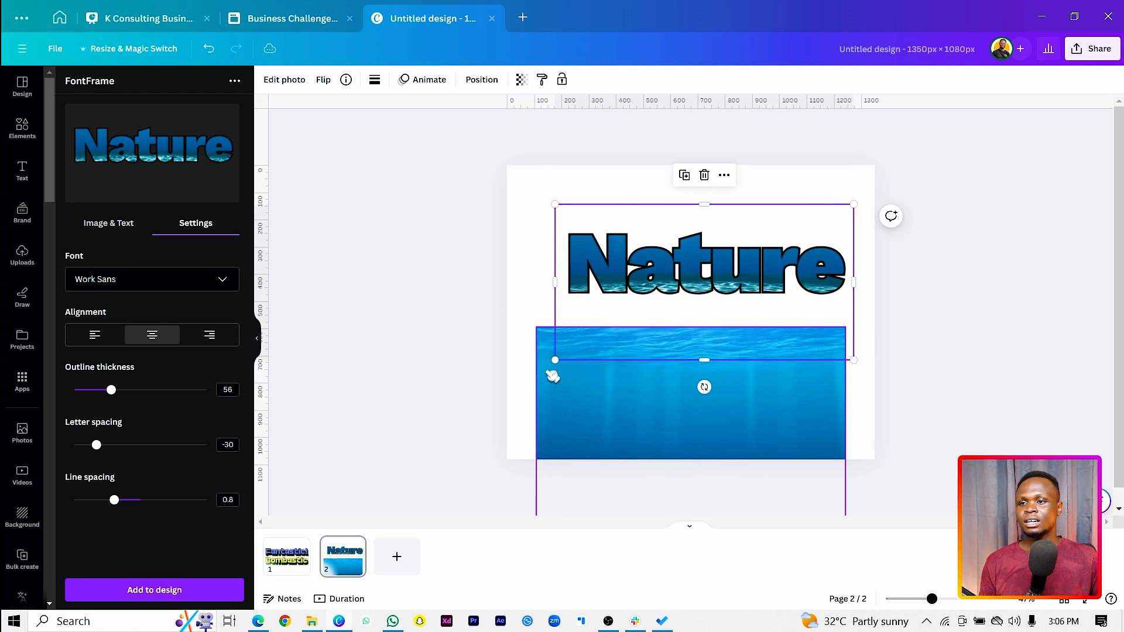
drag(553, 361, 518, 377)
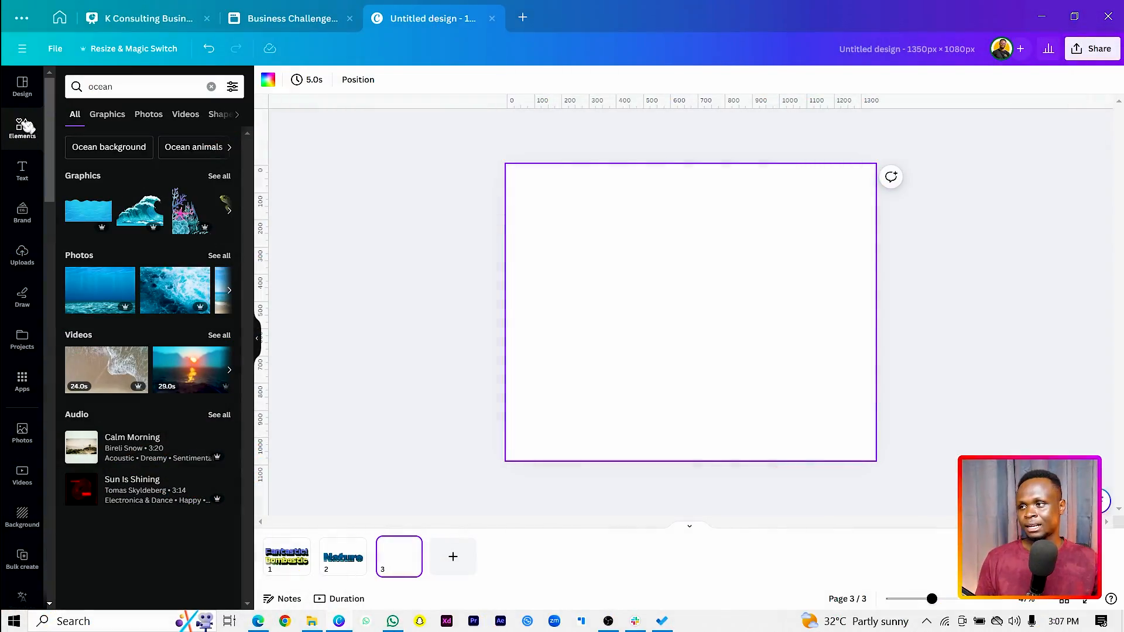
Search the elements for "bell", add the golden ringing-bell photo to page 3 and shrink it to about 700 px wide
click(133, 92)
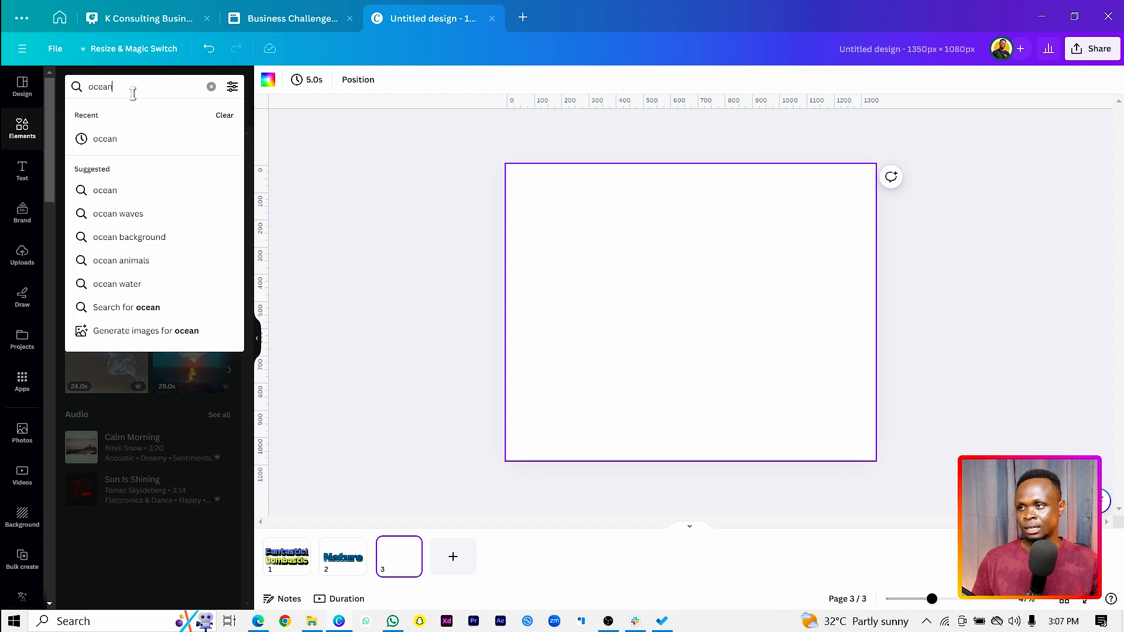
key(ctrl+a)
text(bell)
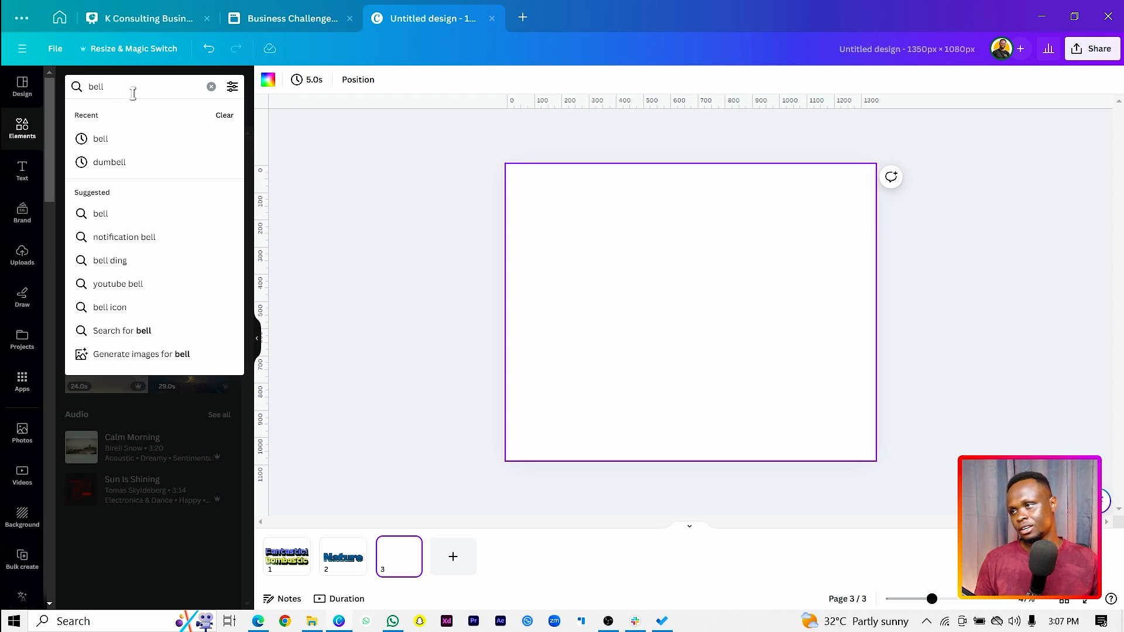
click(141, 139)
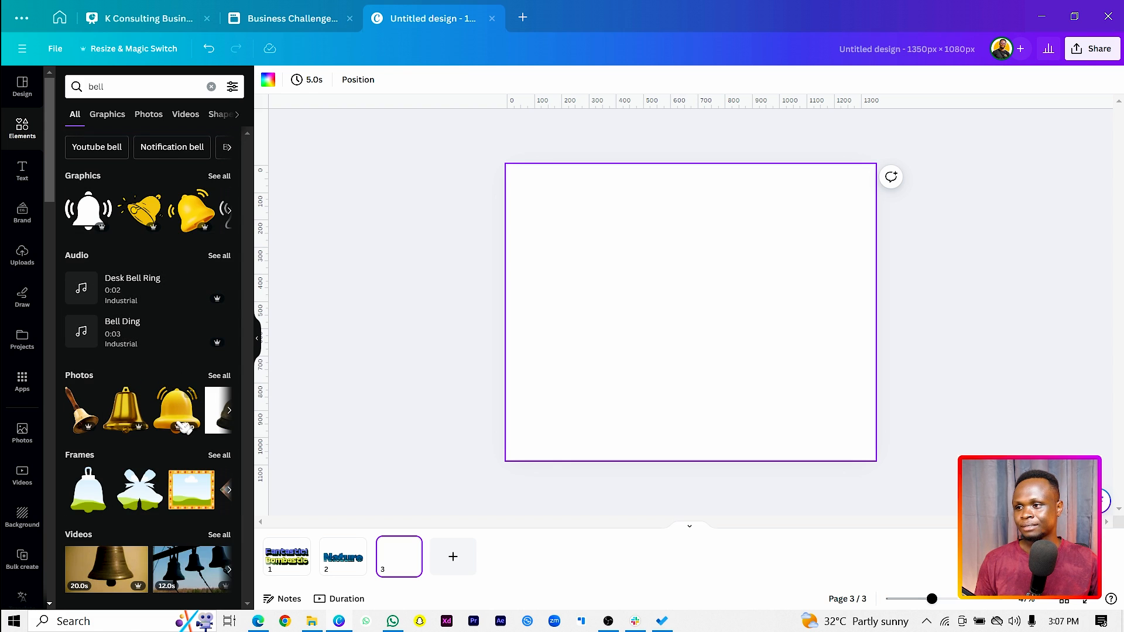
click(179, 414)
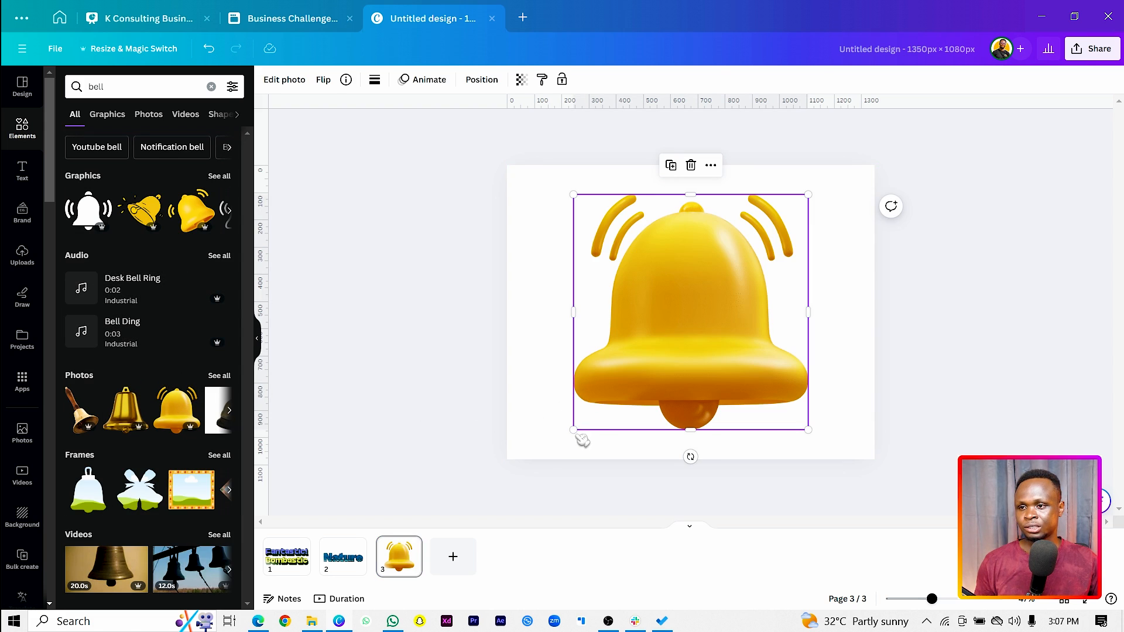
drag(578, 434, 617, 432)
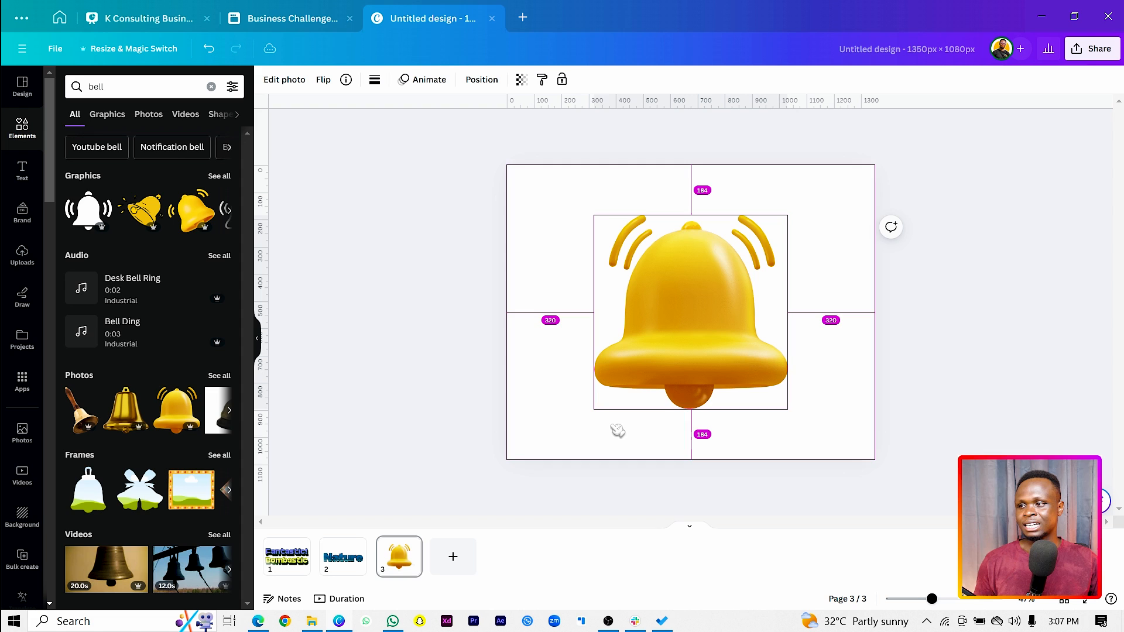
Find the Image Animate app with a search for "image amimate" and open it with the bell selected
click(23, 380)
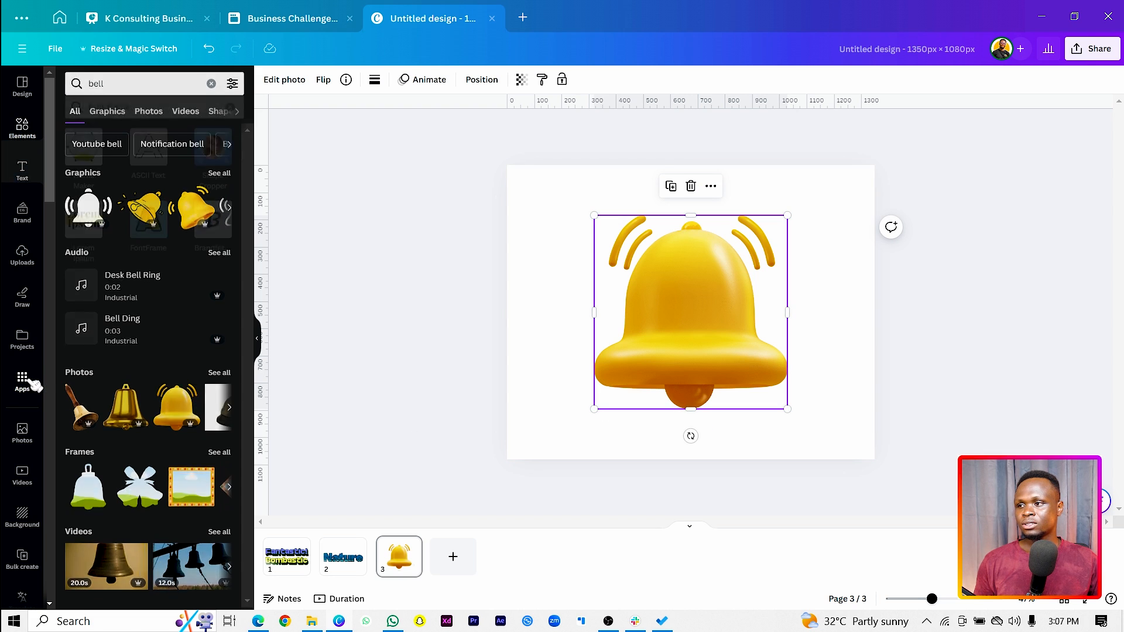
click(156, 86)
text(image am)
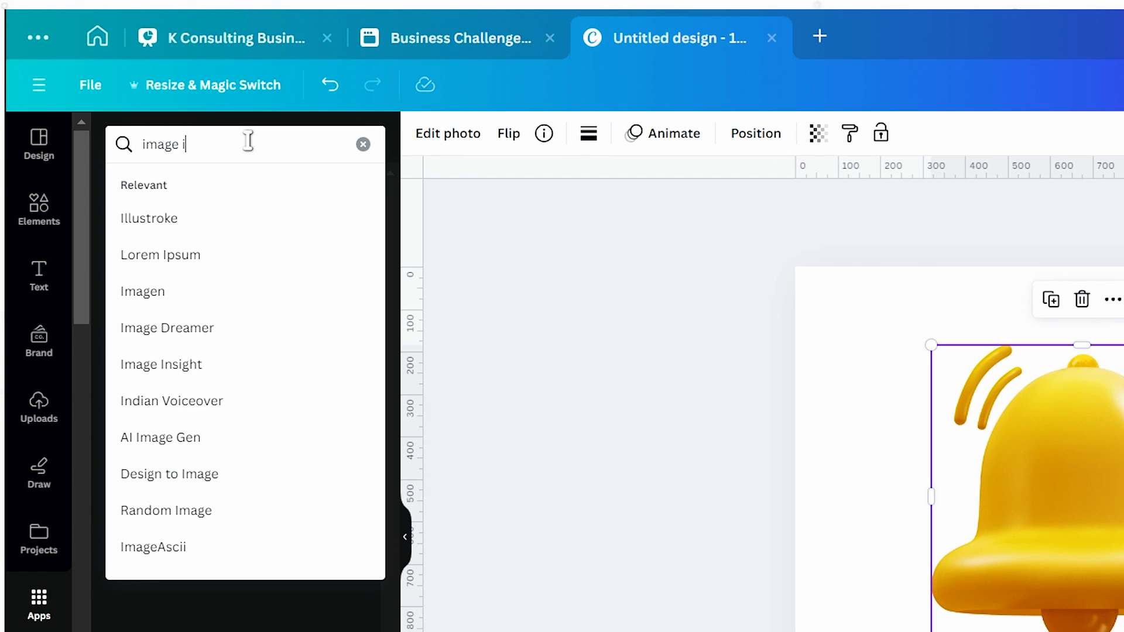
text(imay)
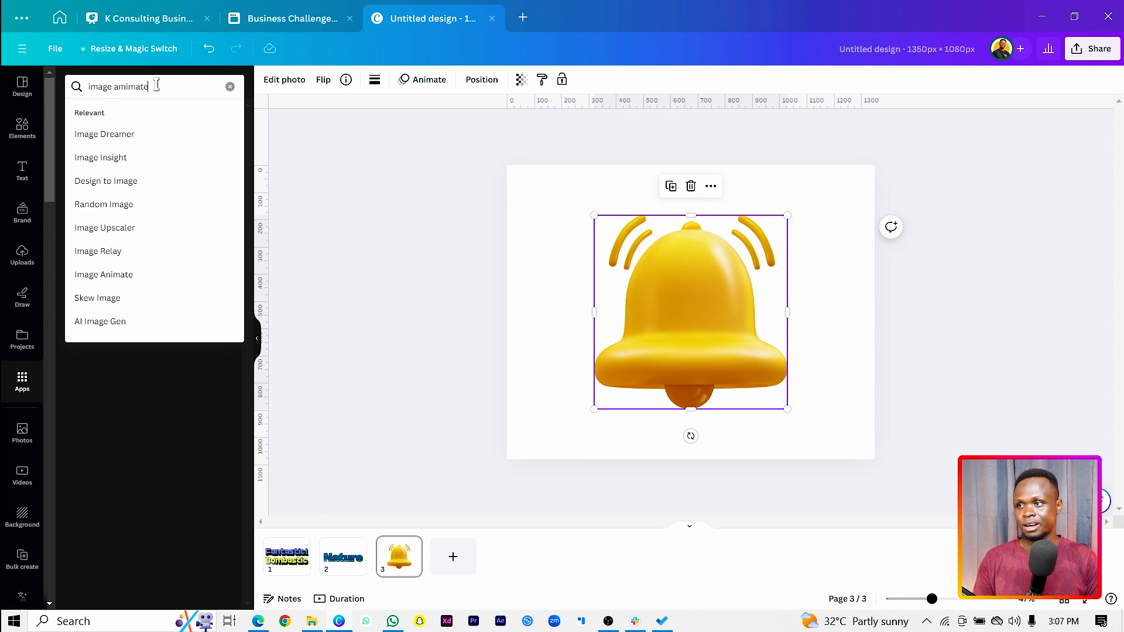
text(e)
key(Return)
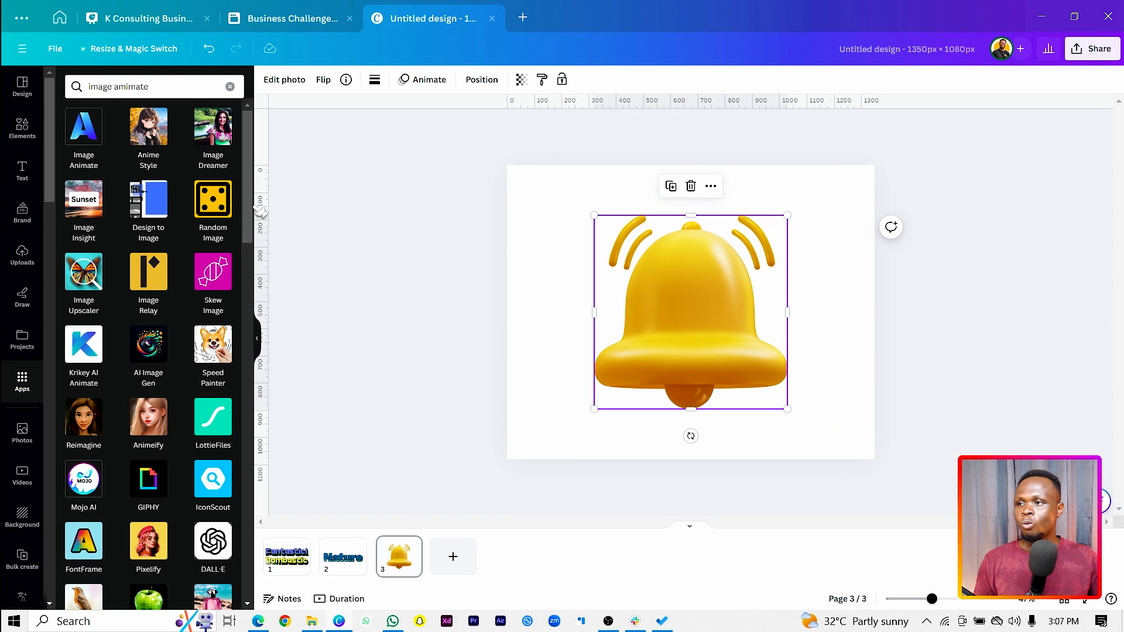
click(91, 132)
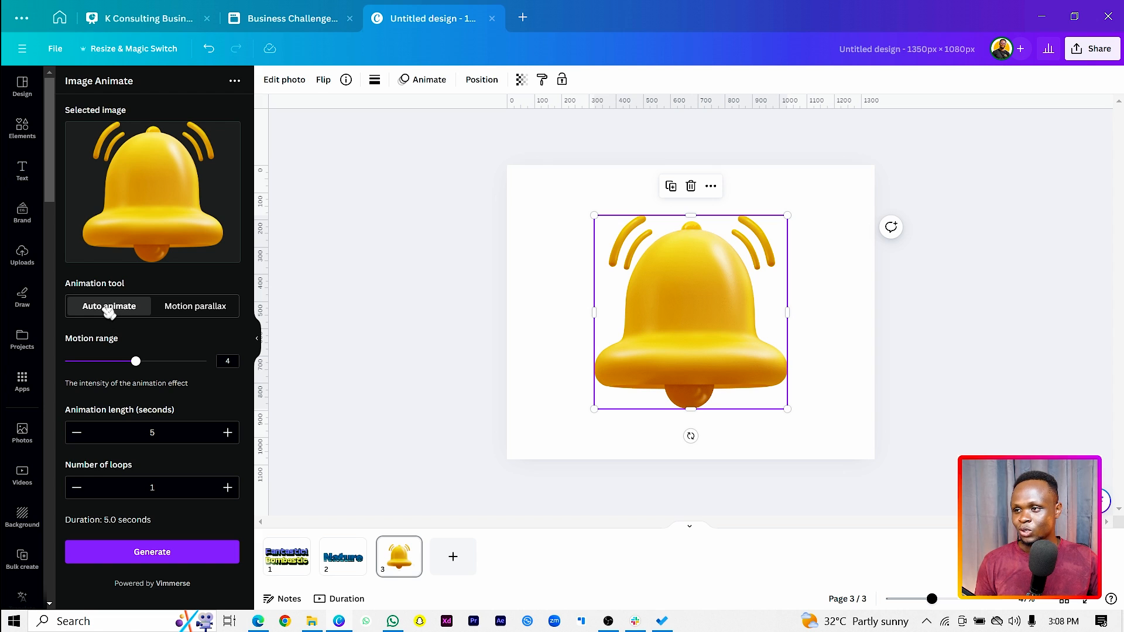
Try to generate a Motion parallax animation of the bell with the Circular camera path
click(212, 306)
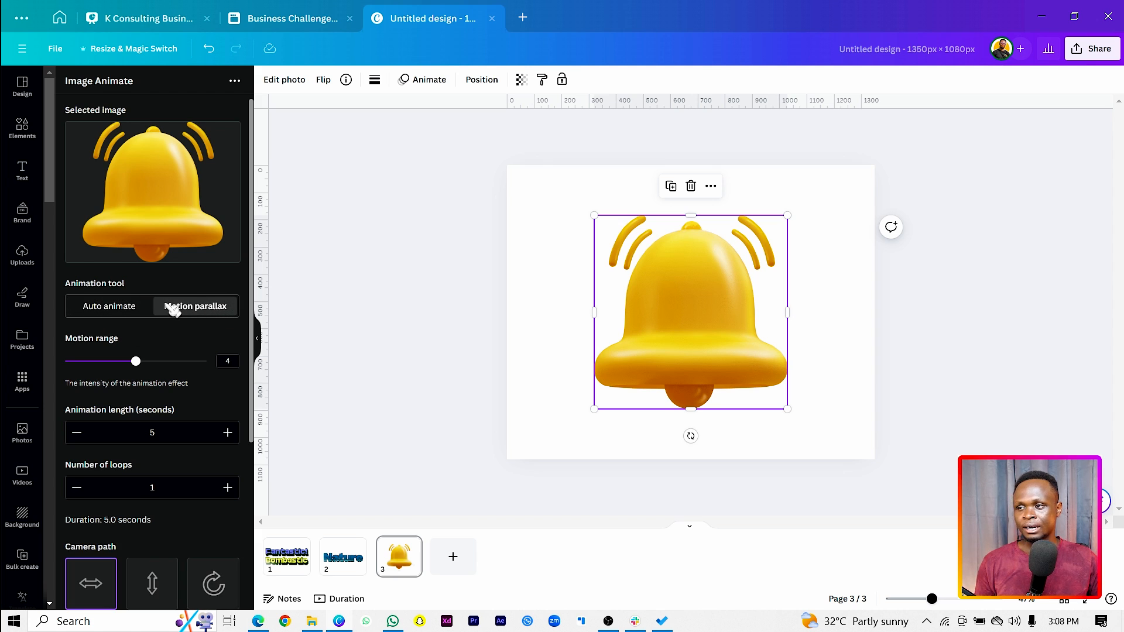
click(118, 309)
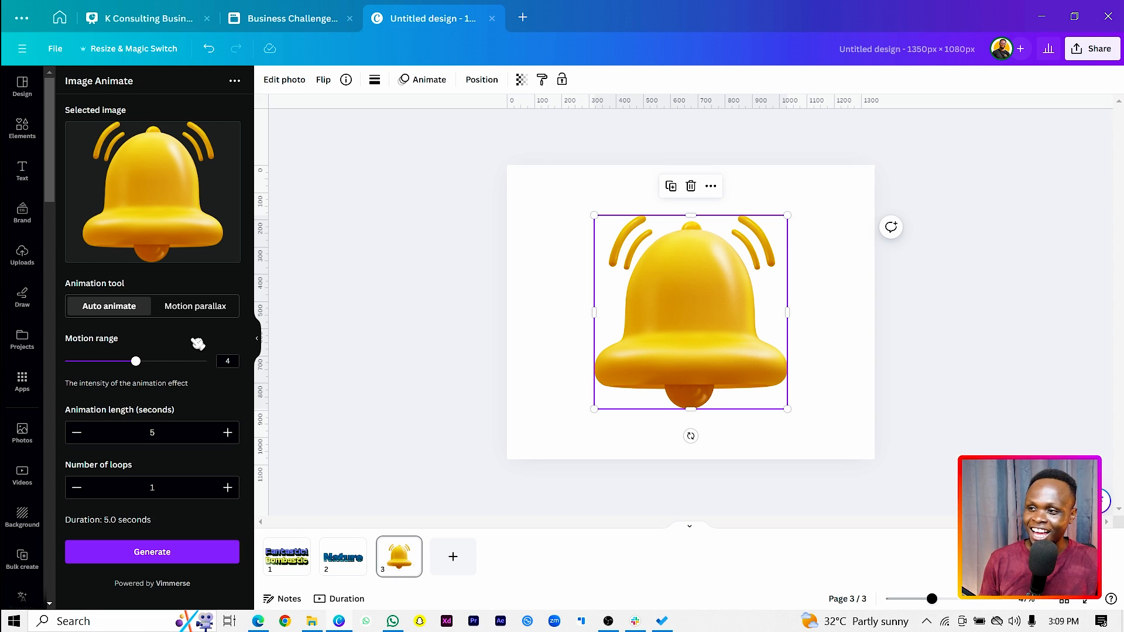
click(198, 308)
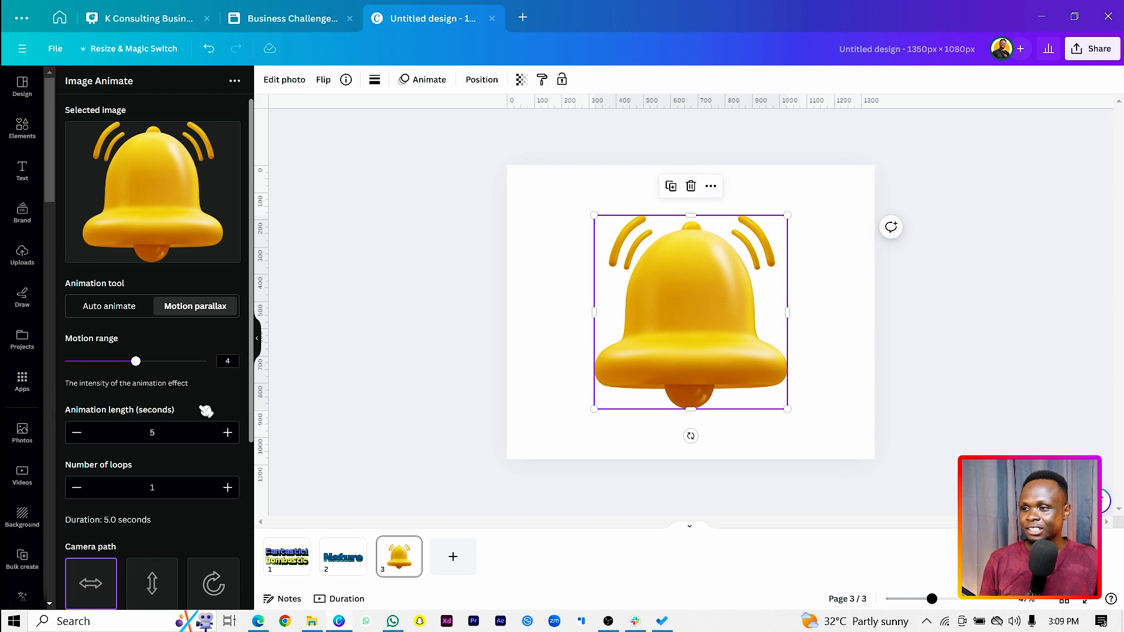
scroll(177, 404, down, 3)
scroll(146, 370, down, 1)
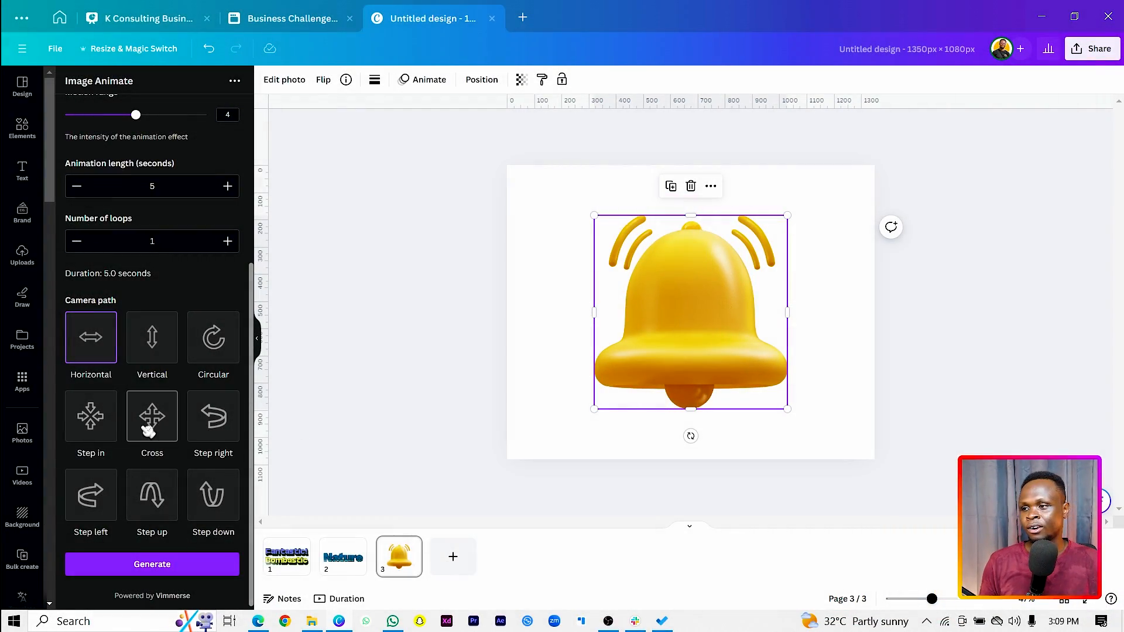
click(217, 351)
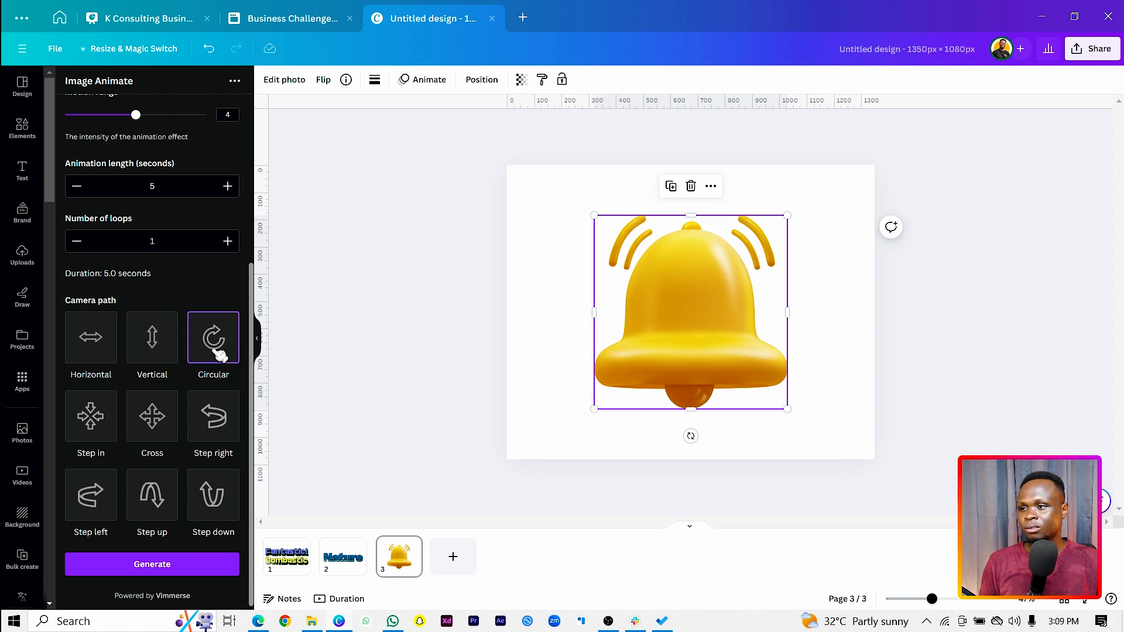
click(184, 568)
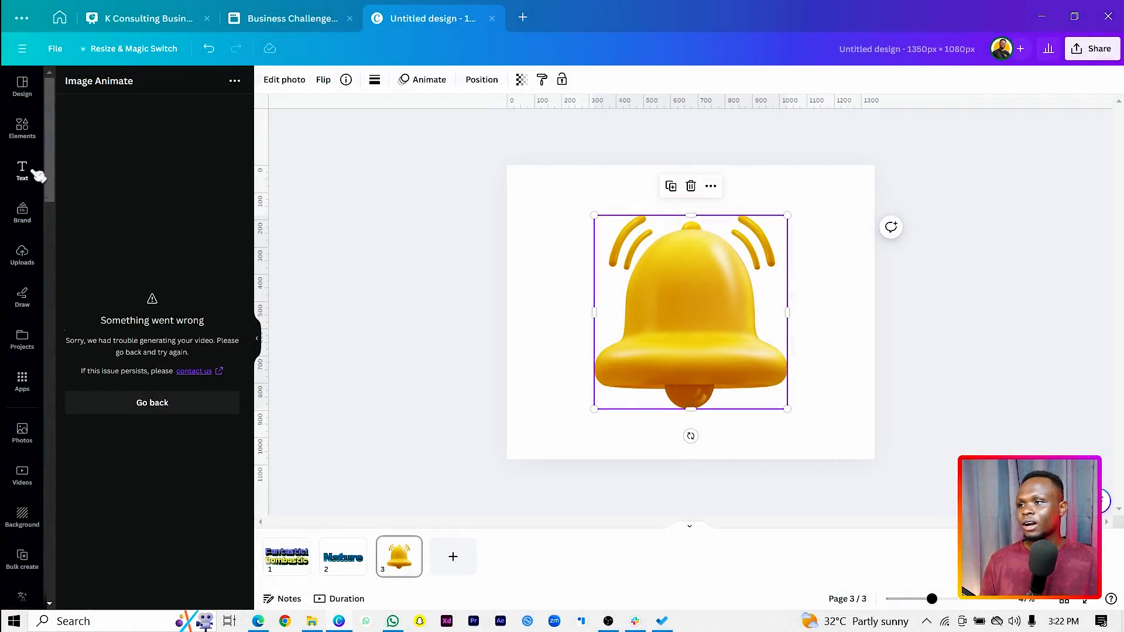
Search the apps for "frame maker", add a blank page 4 and open the Frame Maker app
click(22, 383)
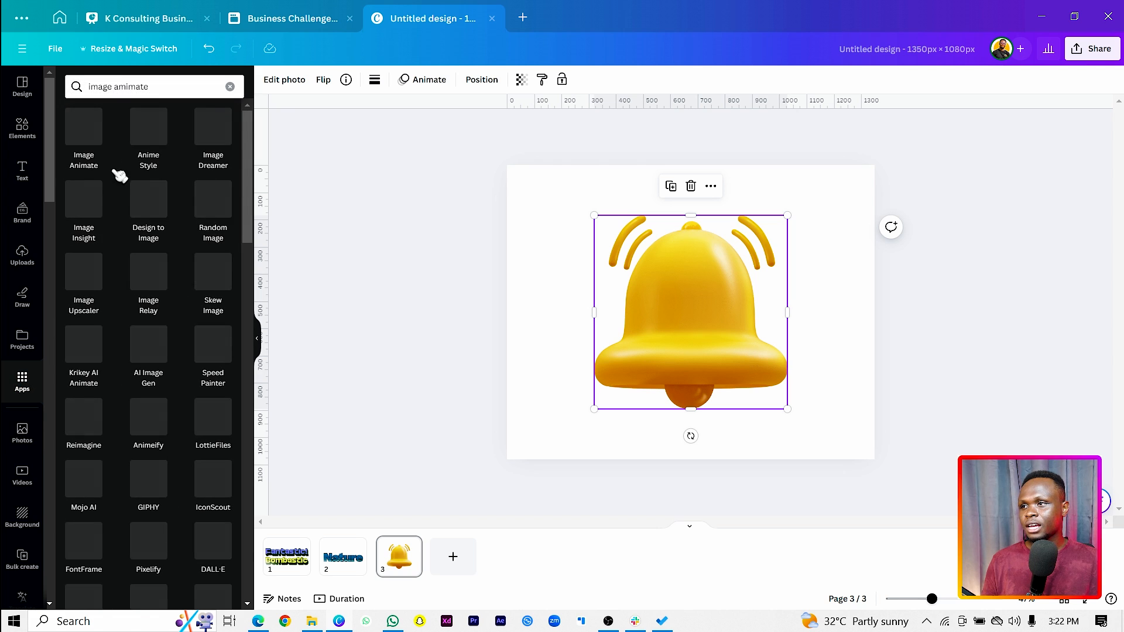
click(159, 84)
text(f)
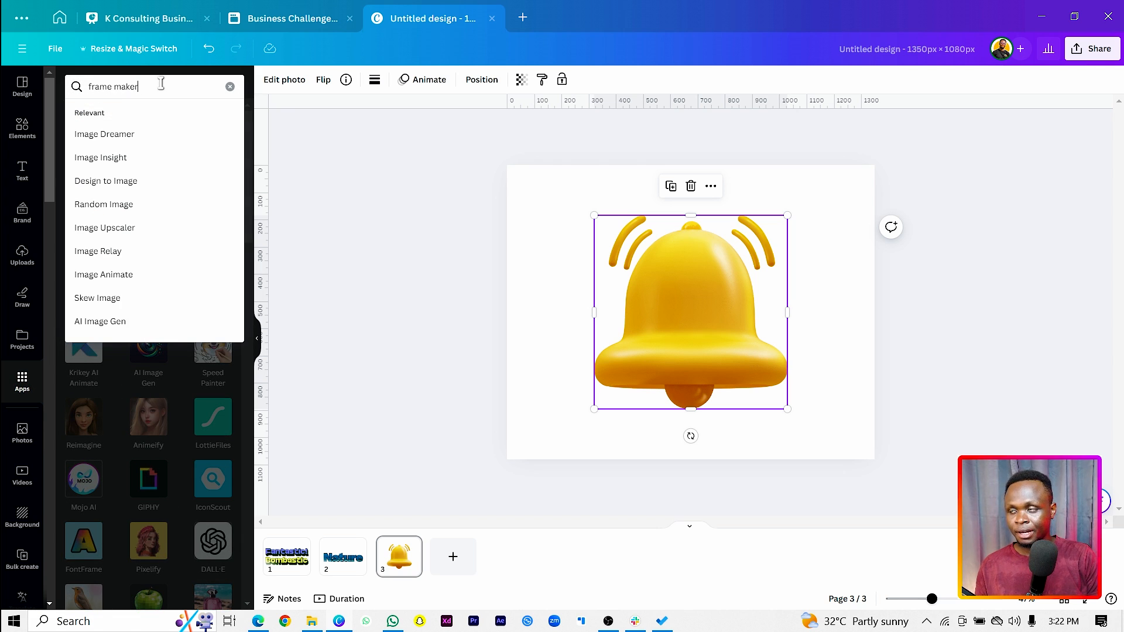
text(rame maker)
key(Return)
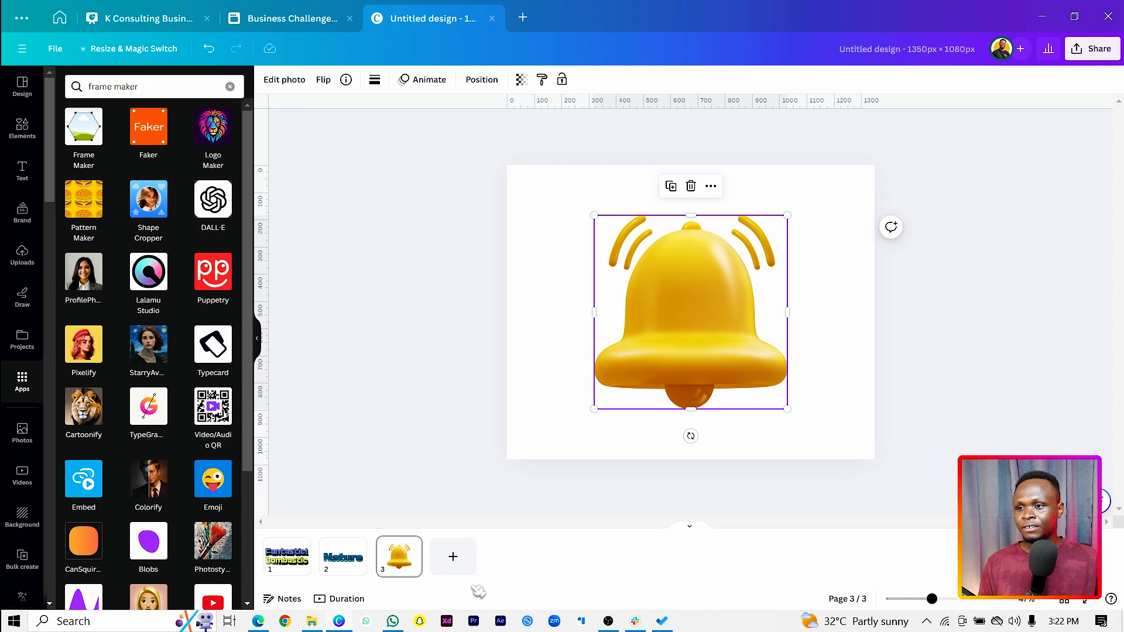
click(454, 557)
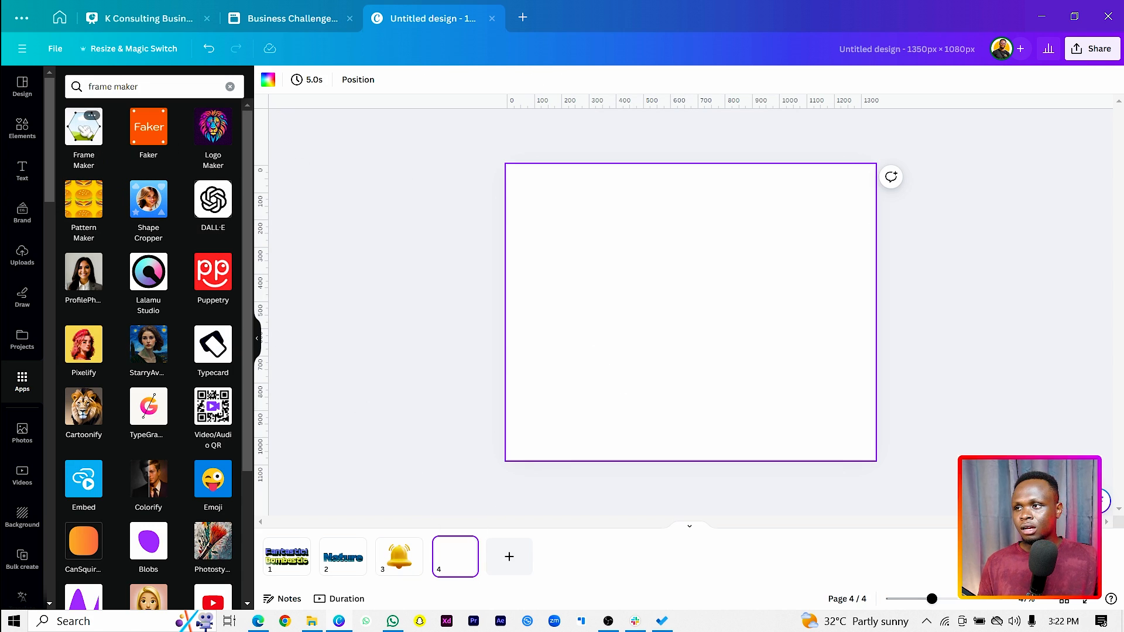
click(83, 130)
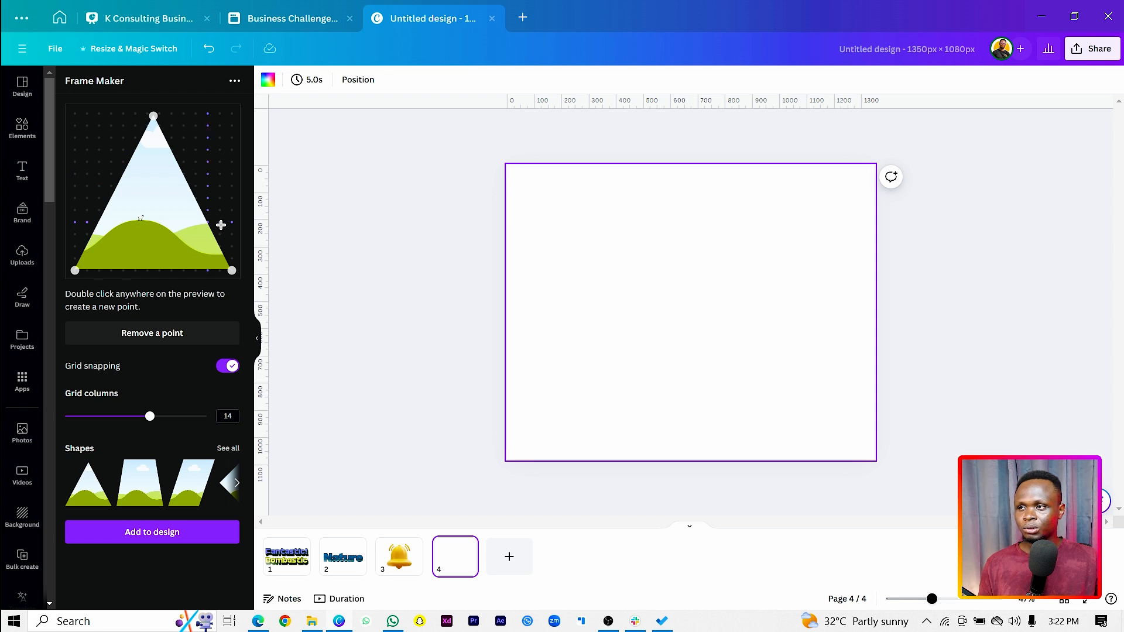
Load the cross shape, set the grid columns to 20 and pull its four inner corner points toward the centre
click(227, 450)
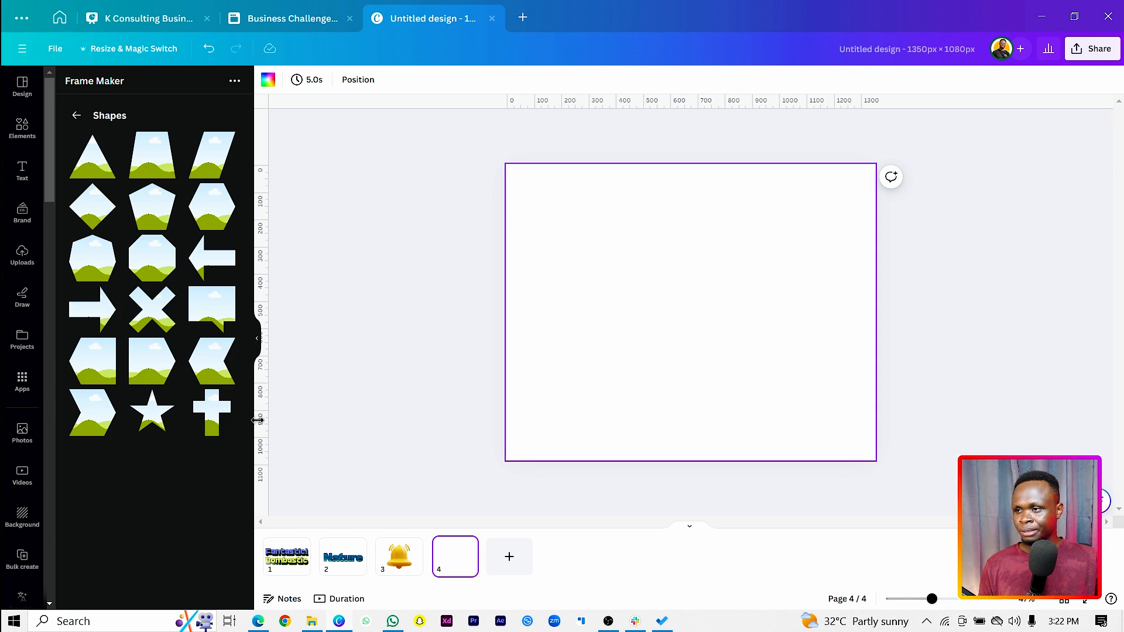
click(213, 417)
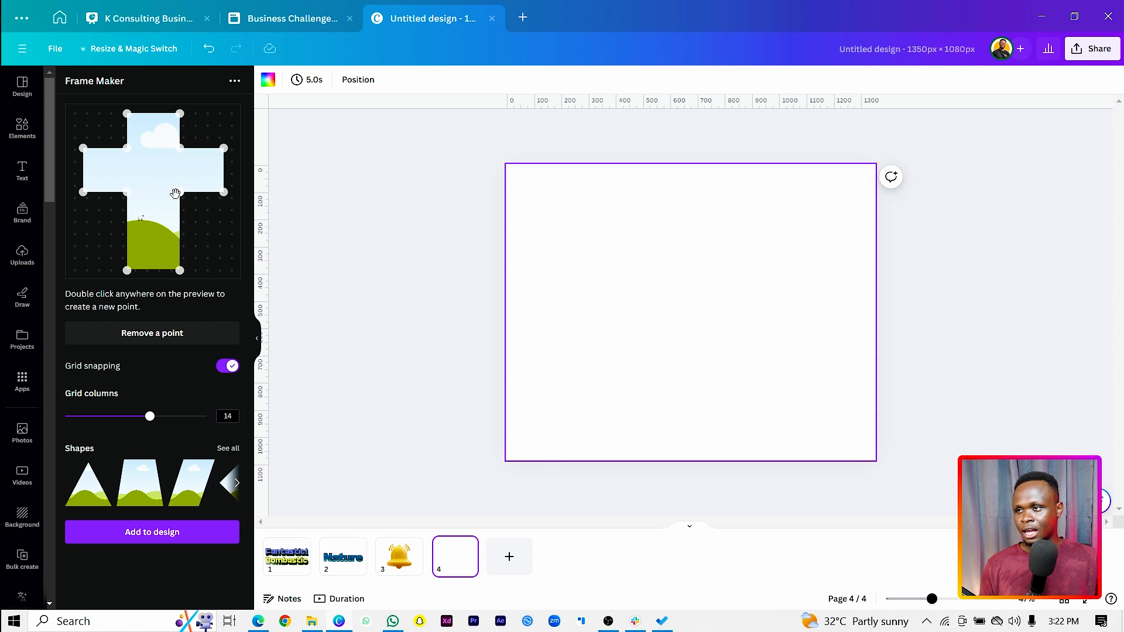
drag(179, 192, 147, 186)
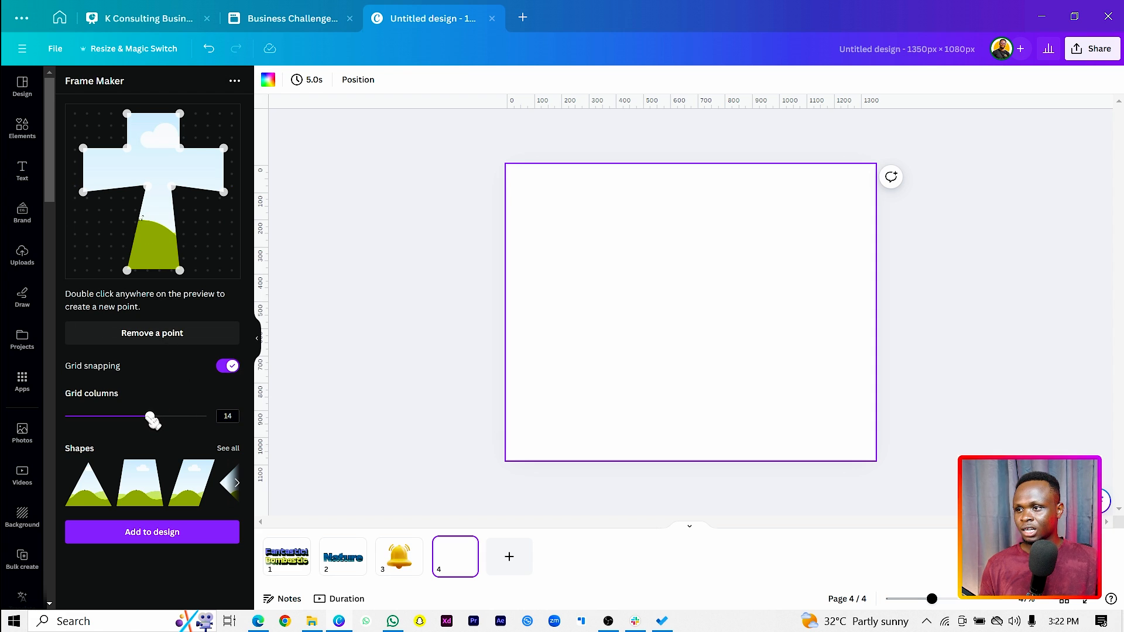
drag(153, 418, 214, 410)
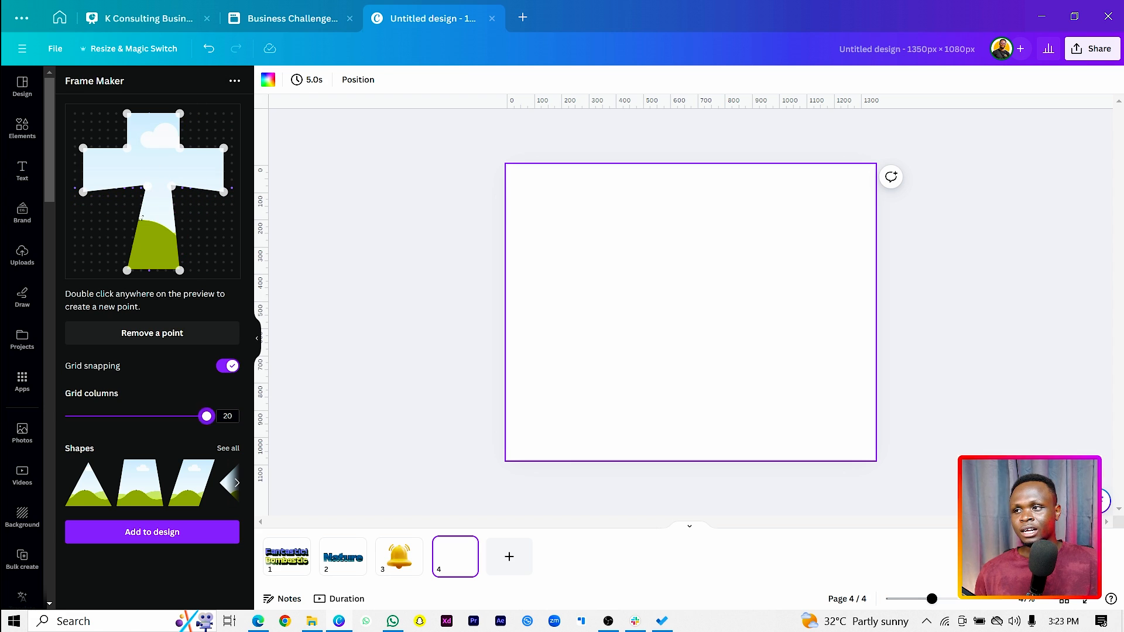
drag(148, 187, 165, 188)
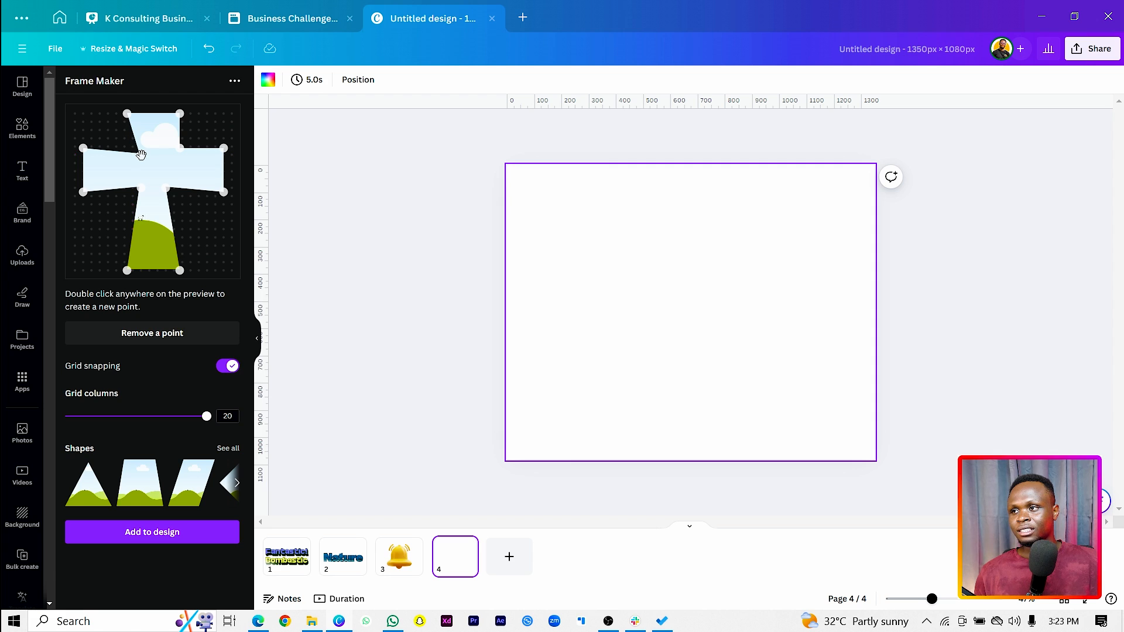
drag(183, 149, 174, 146)
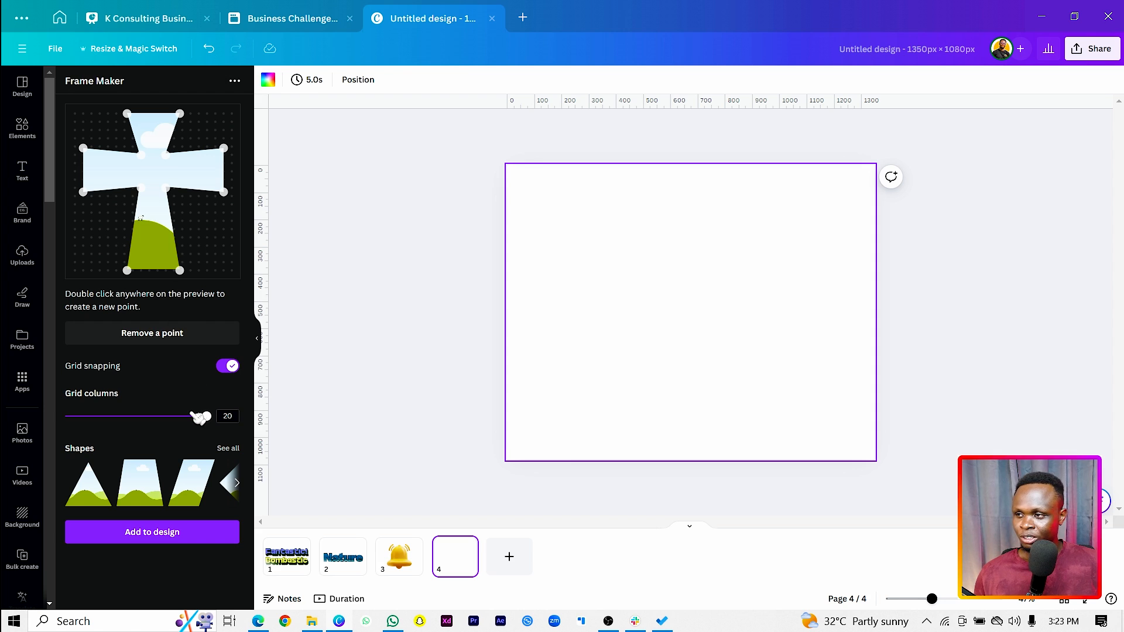
Add the flared cross frame to page 4, enlarge it to about 600 px wide and place it on the page's left half
click(160, 536)
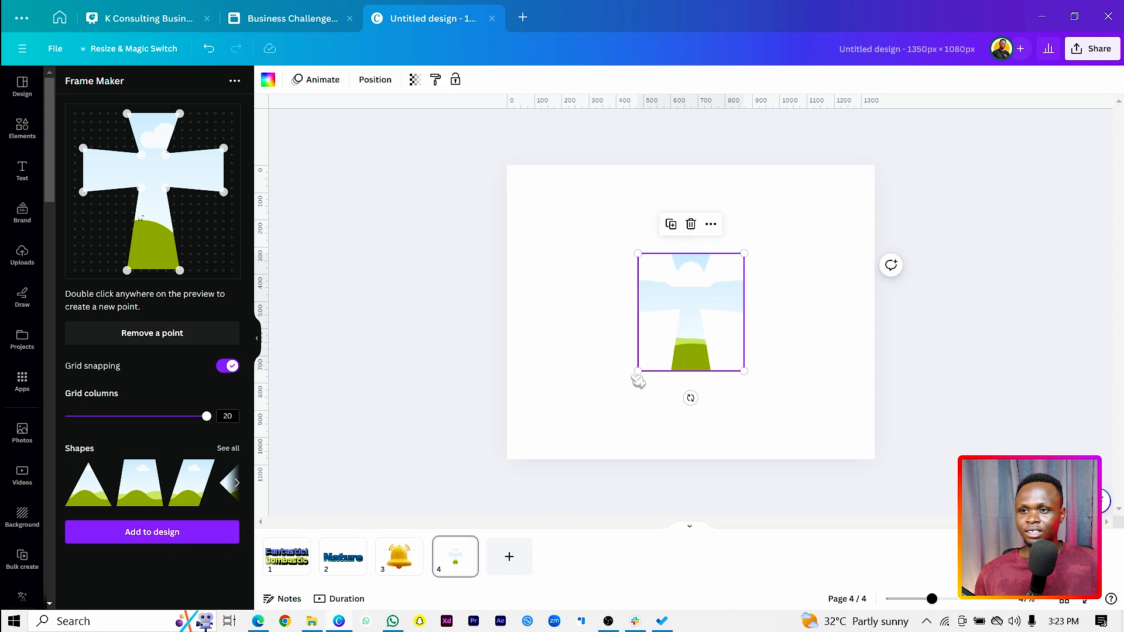
drag(641, 368, 584, 433)
drag(714, 351, 643, 367)
drag(731, 191, 683, 251)
drag(624, 307, 627, 274)
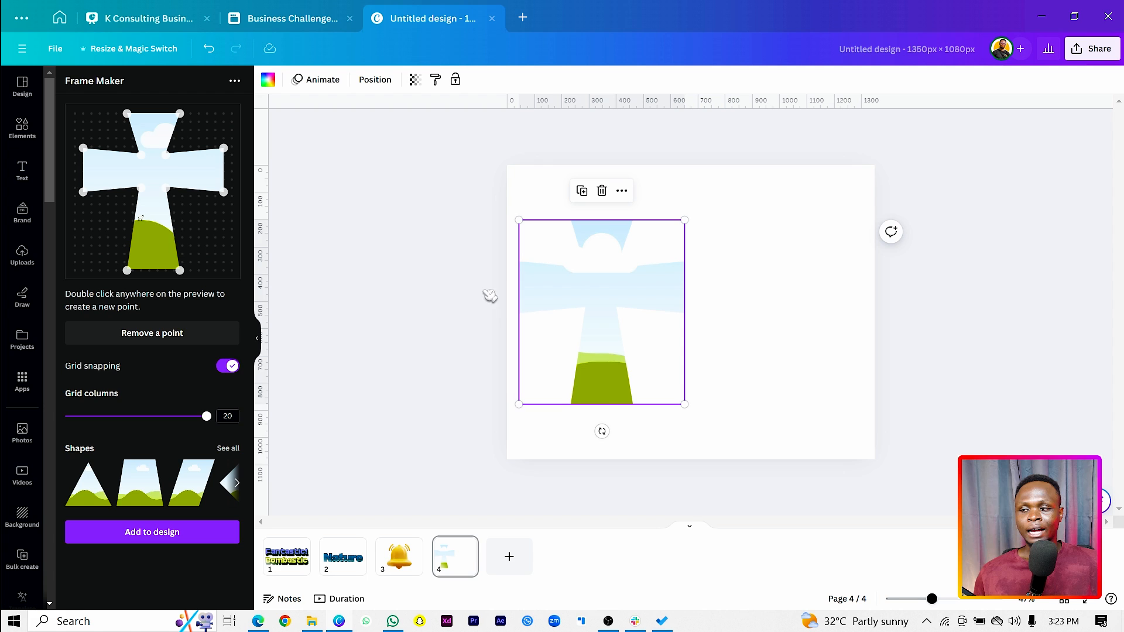
Load the X shape in Frame Maker and pull its four inner points outward to widen the body
click(229, 449)
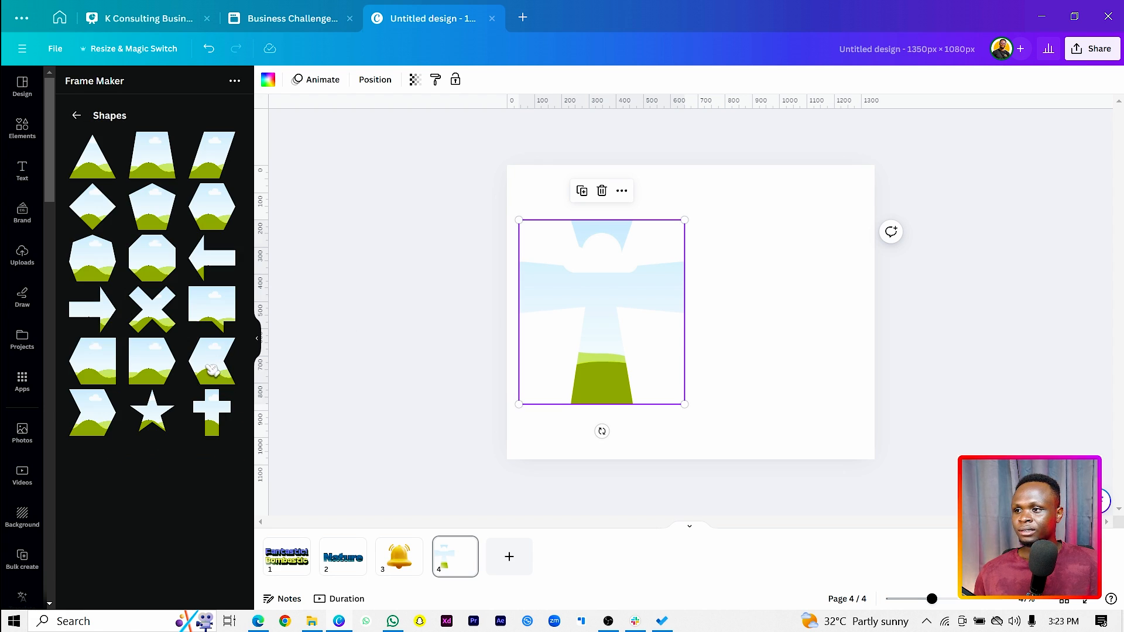
click(160, 314)
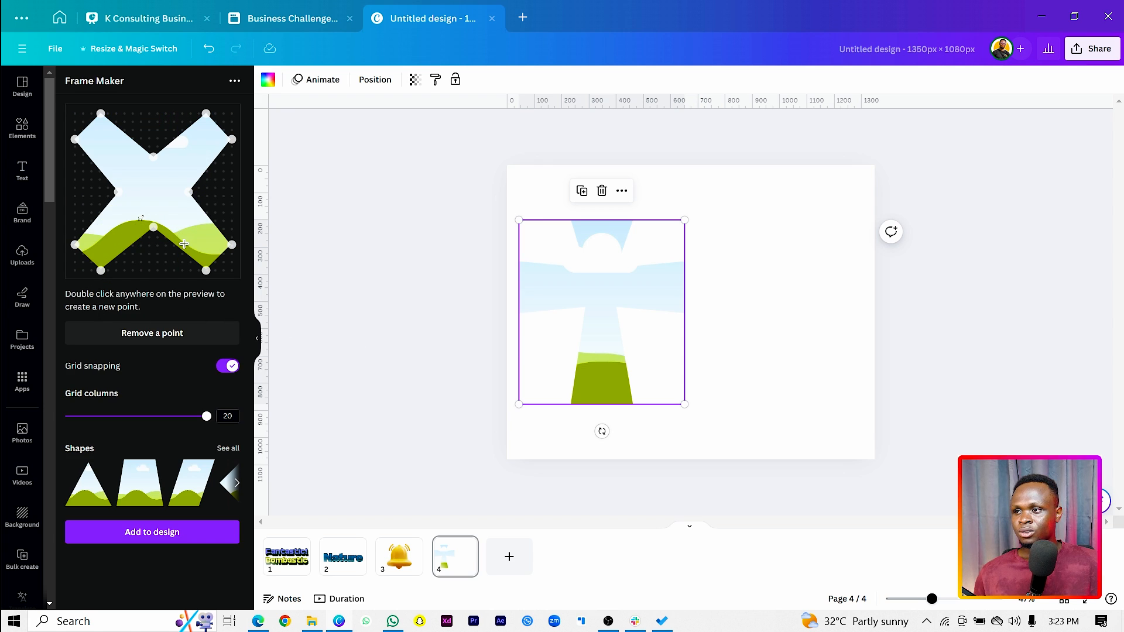
drag(153, 229, 149, 254)
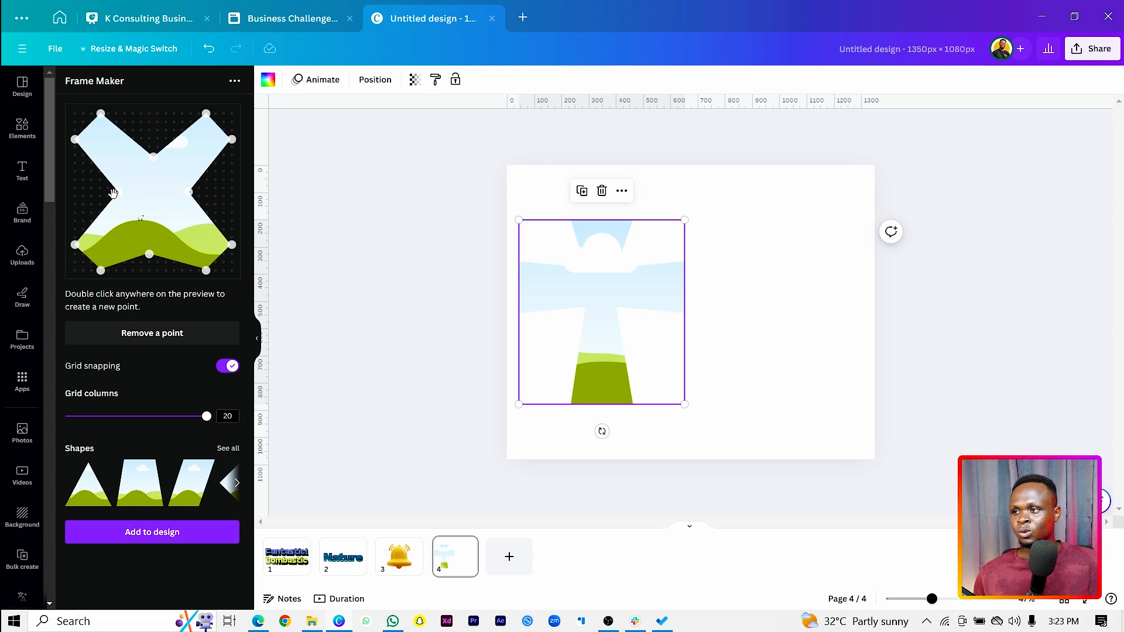
drag(113, 193, 99, 196)
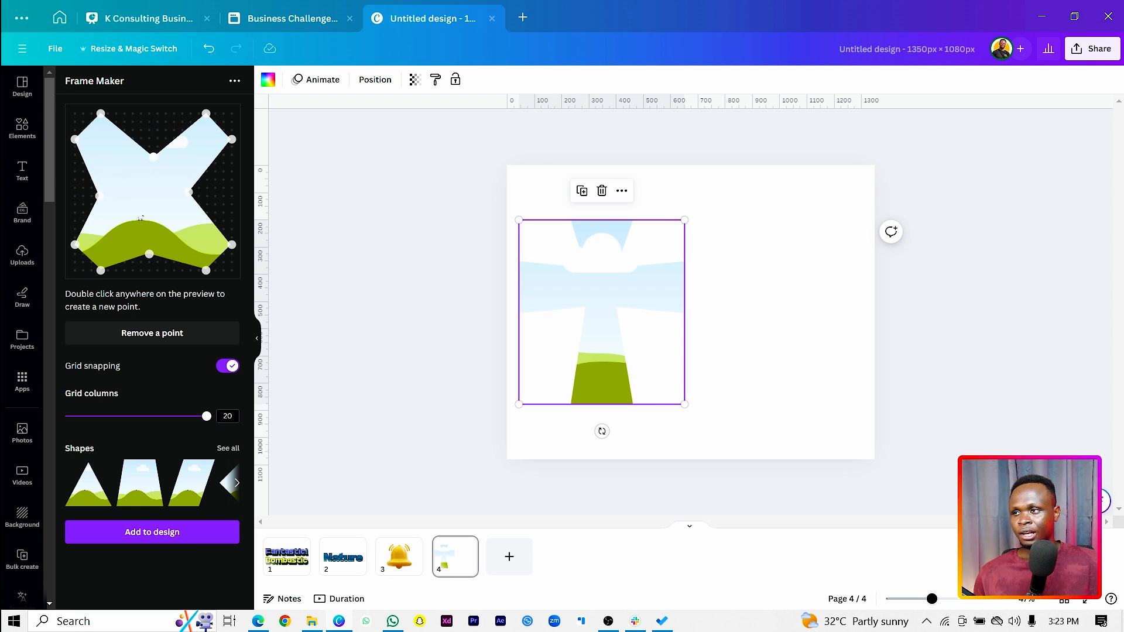
drag(153, 157, 158, 137)
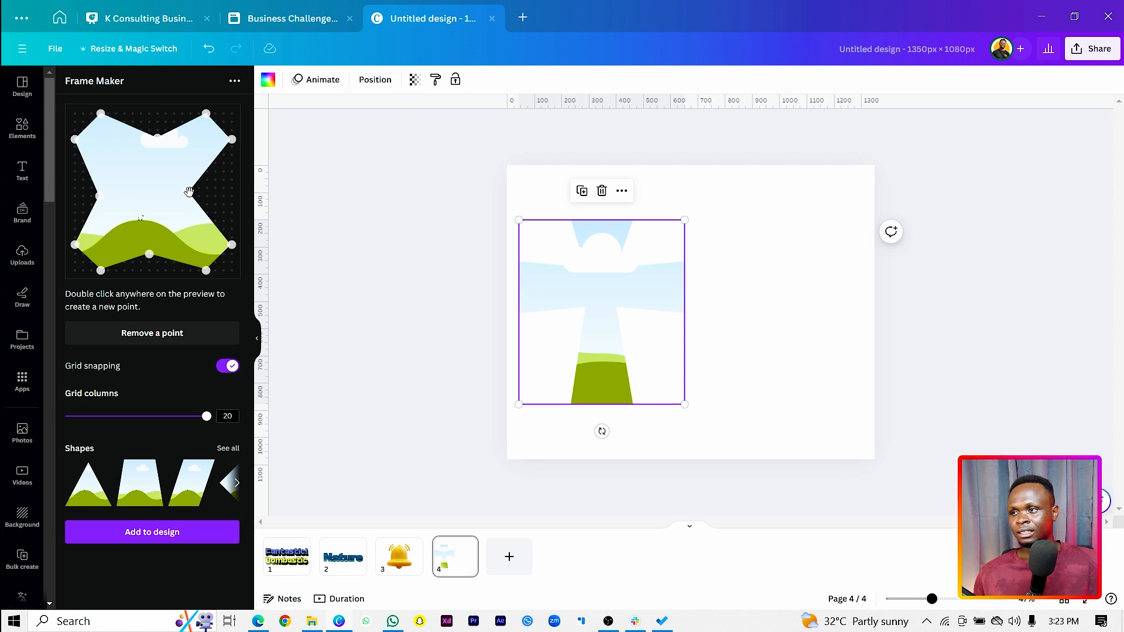
drag(189, 193, 208, 195)
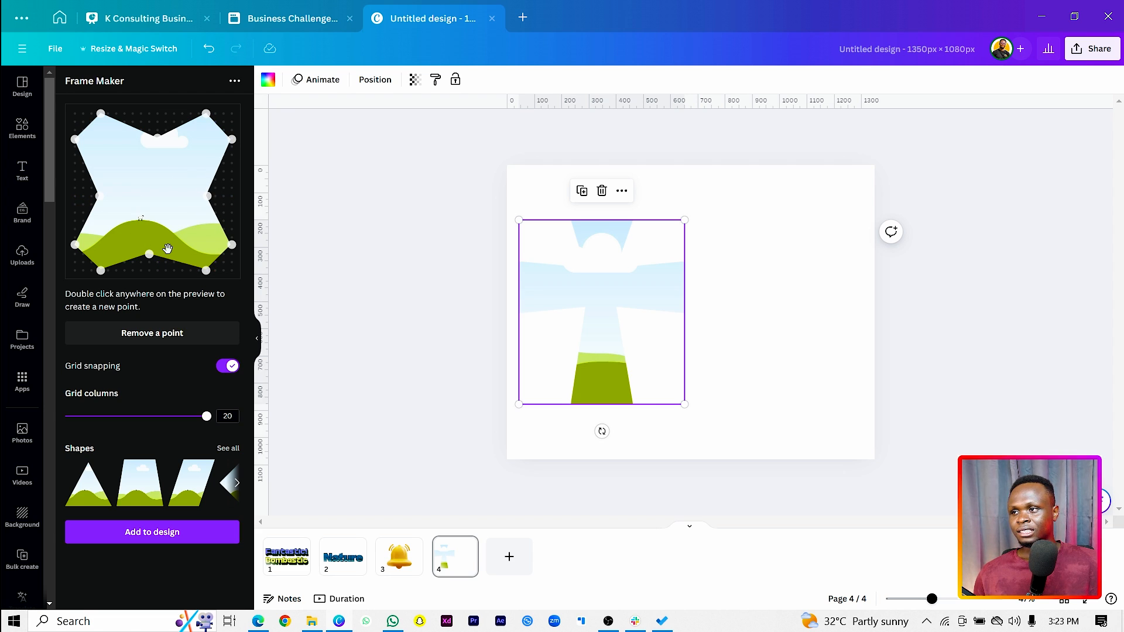
Add the widened X frame to page 4, place it on the page's right half and enlarge it to about 500 px wide
click(130, 532)
drag(681, 335, 760, 320)
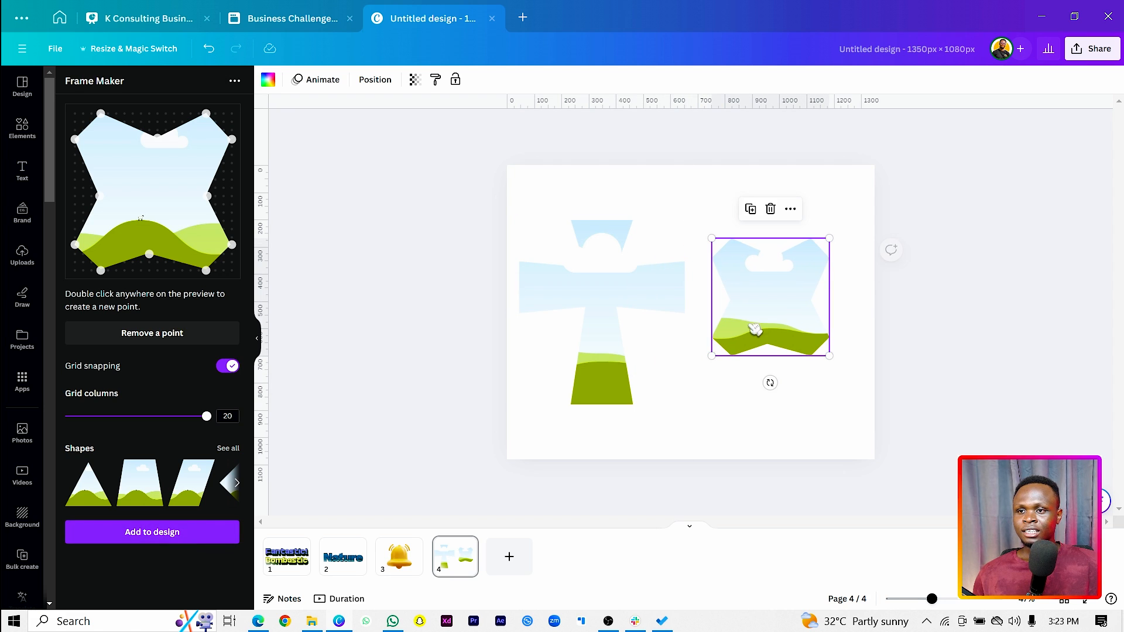
drag(712, 357, 697, 377)
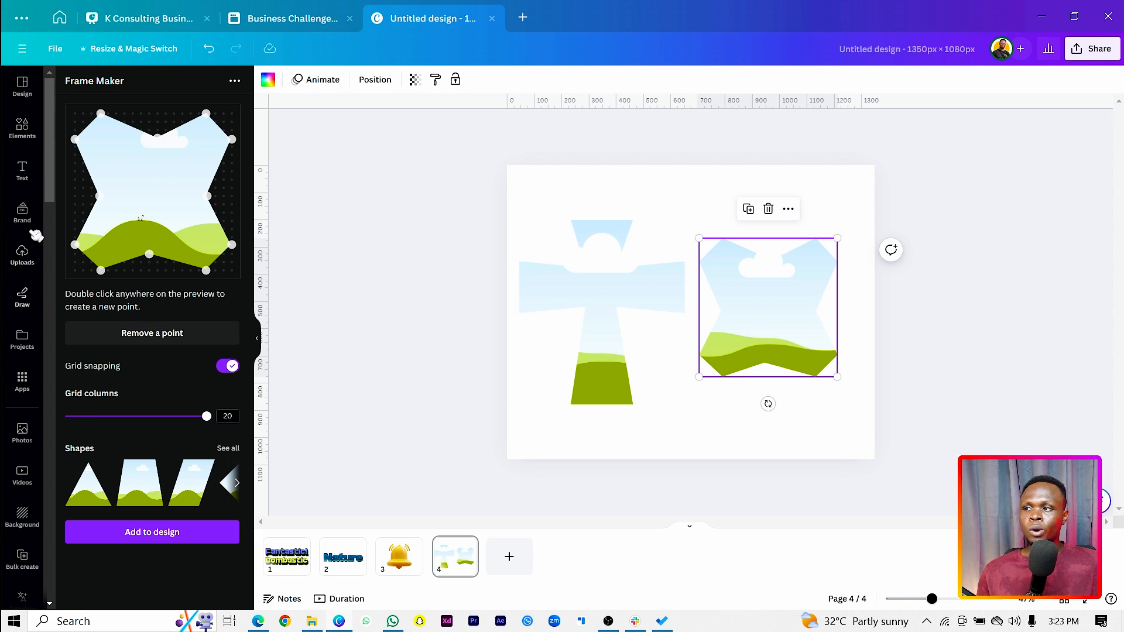
Fill the cross frame with the photo of three gold bells and the X frame with the bells-against-the-sky photo from the bell results
click(23, 135)
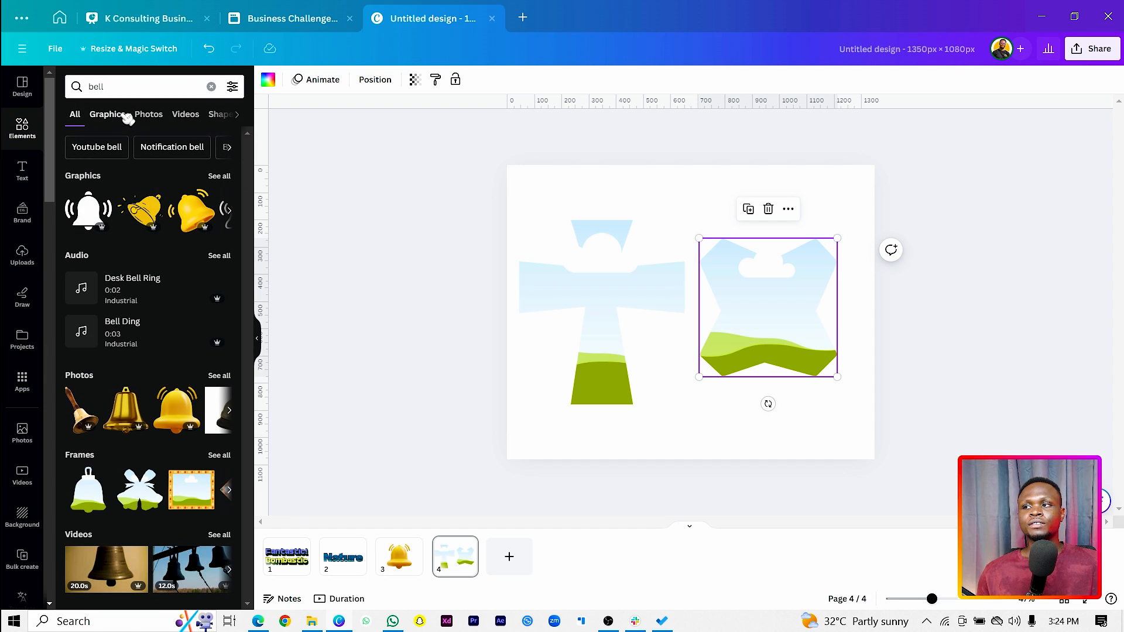
click(147, 115)
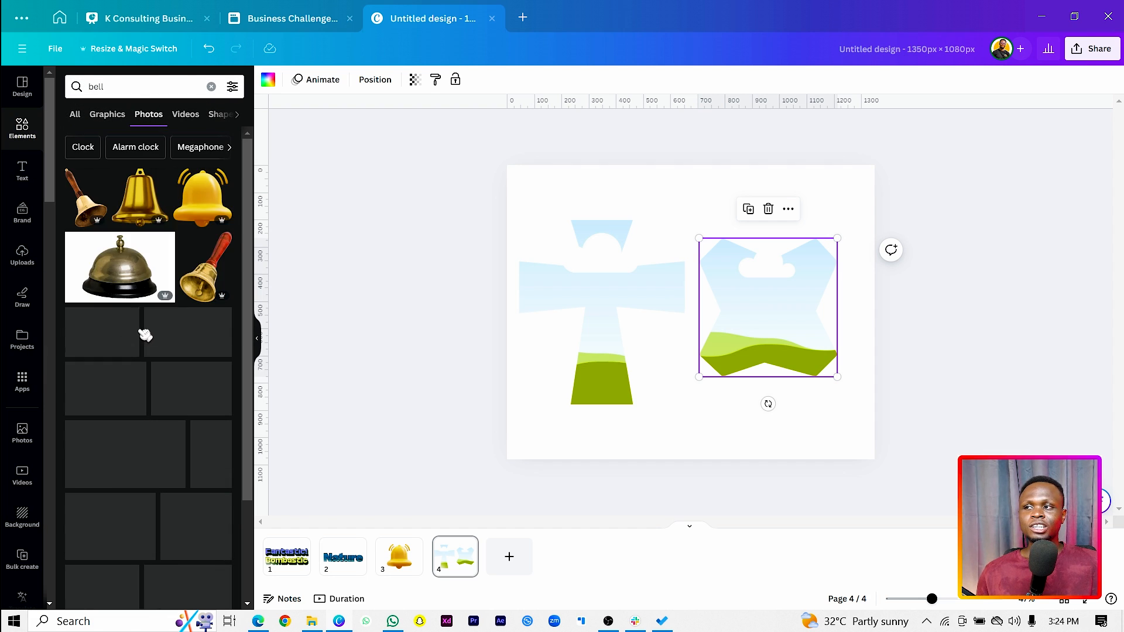
scroll(93, 384, down, 2)
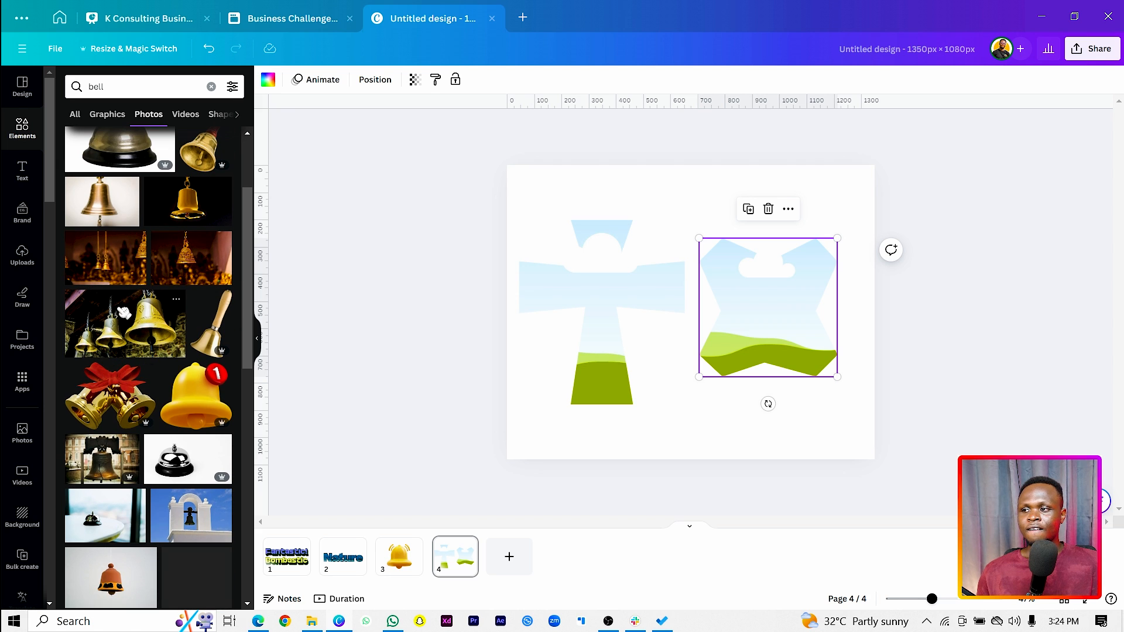
drag(126, 331, 592, 294)
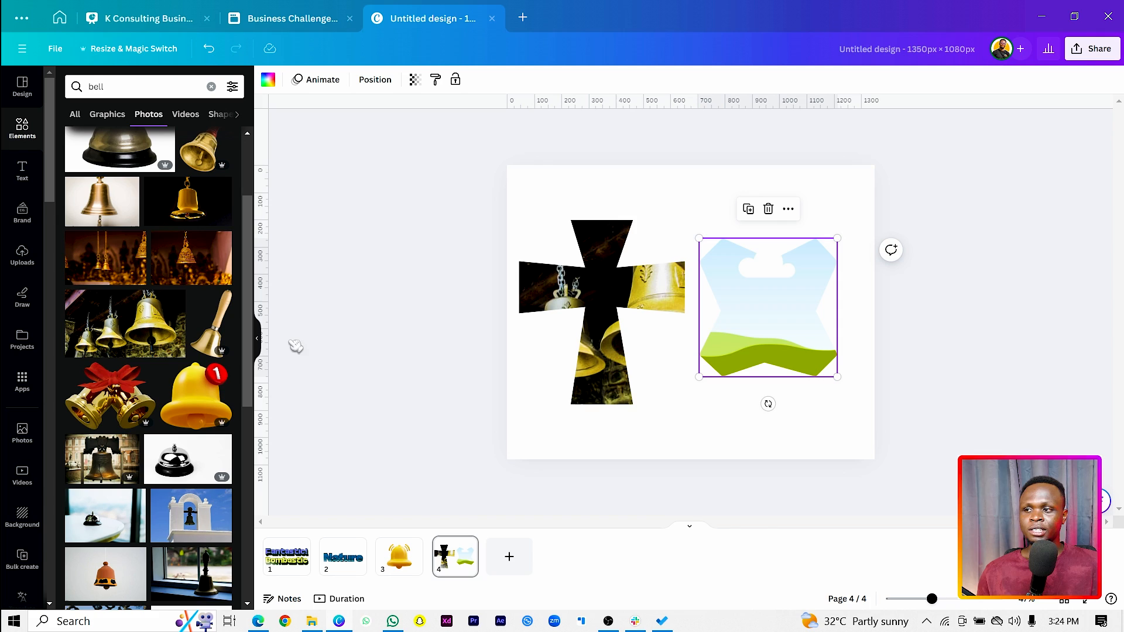
scroll(176, 398, down, 3)
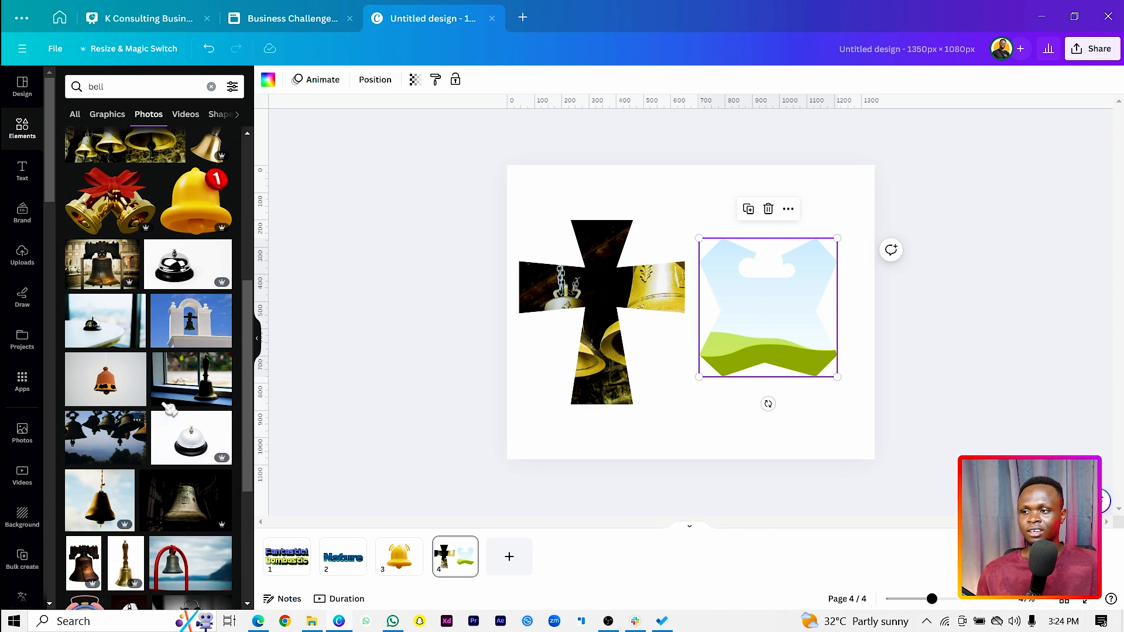
drag(129, 436, 748, 339)
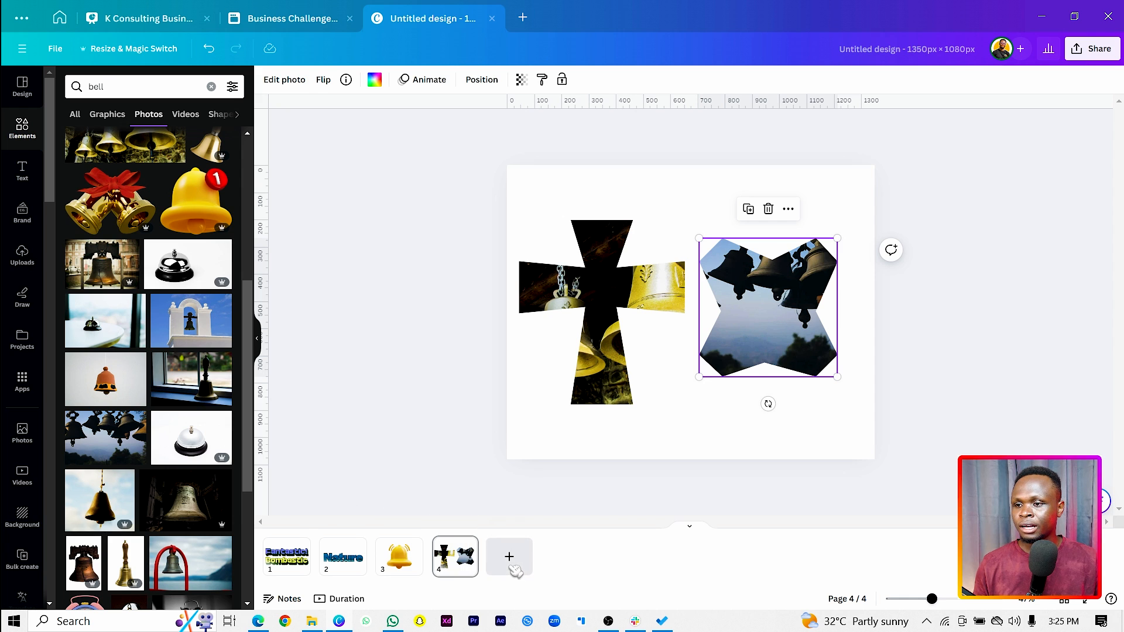
Add a blank page 5, search the apps for "Social Bellow" and open the Social Bellow app
click(510, 559)
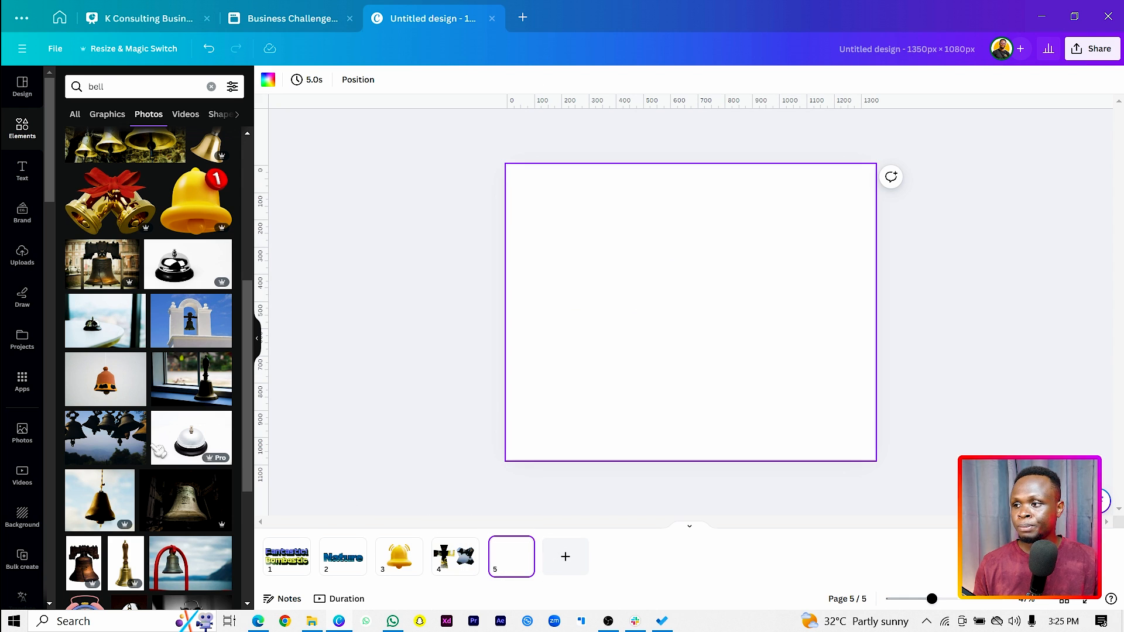
click(22, 380)
click(148, 87)
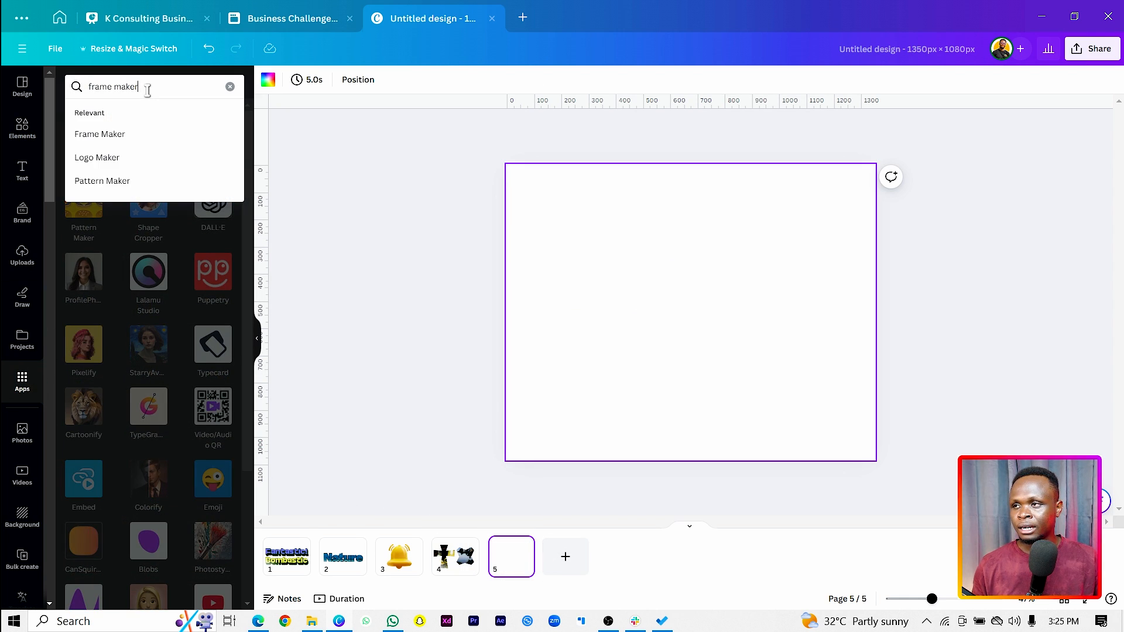
key(ctrl+a)
text(s)
text(ciaal bell)
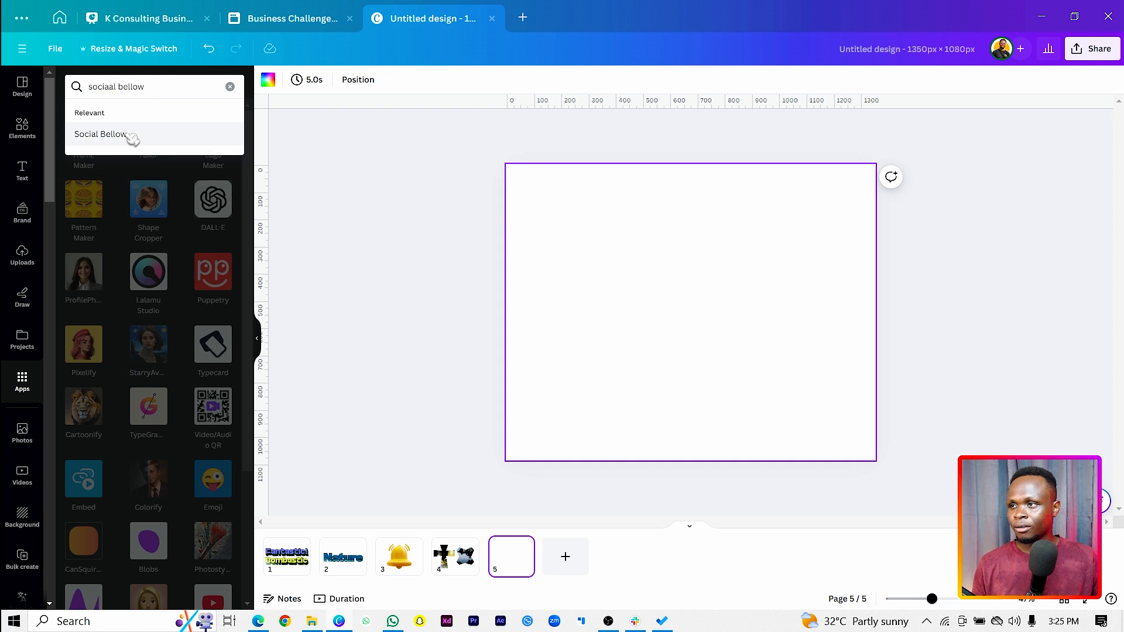
click(130, 135)
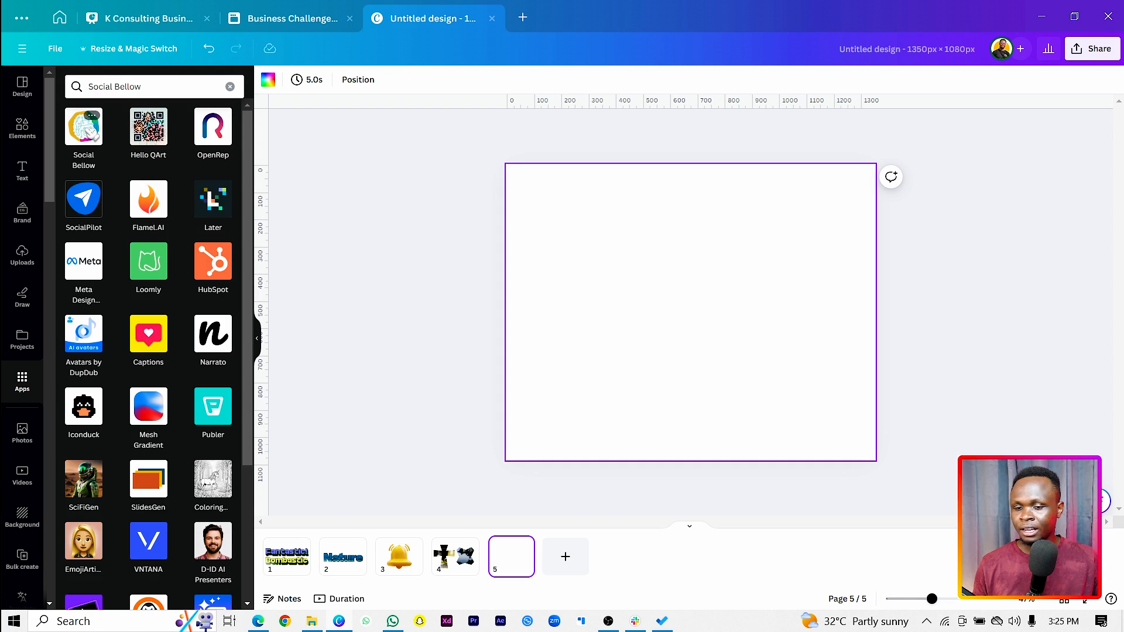
click(89, 132)
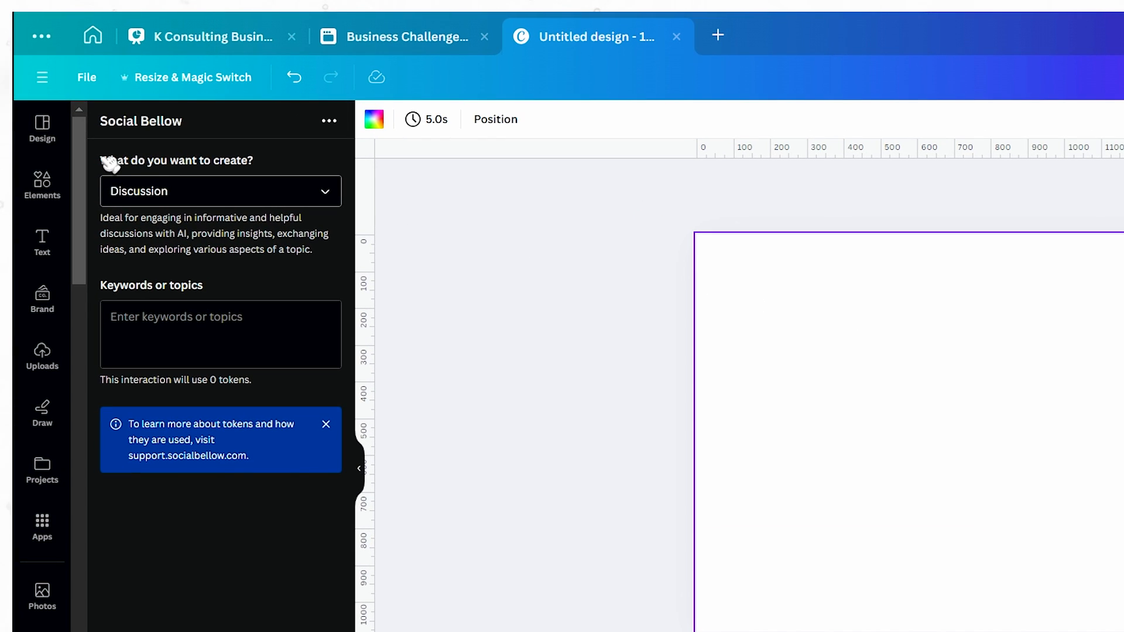
Generate a Product description in Social Bellow from the keywords "canva online course, for beginners, easy to learn"
click(179, 196)
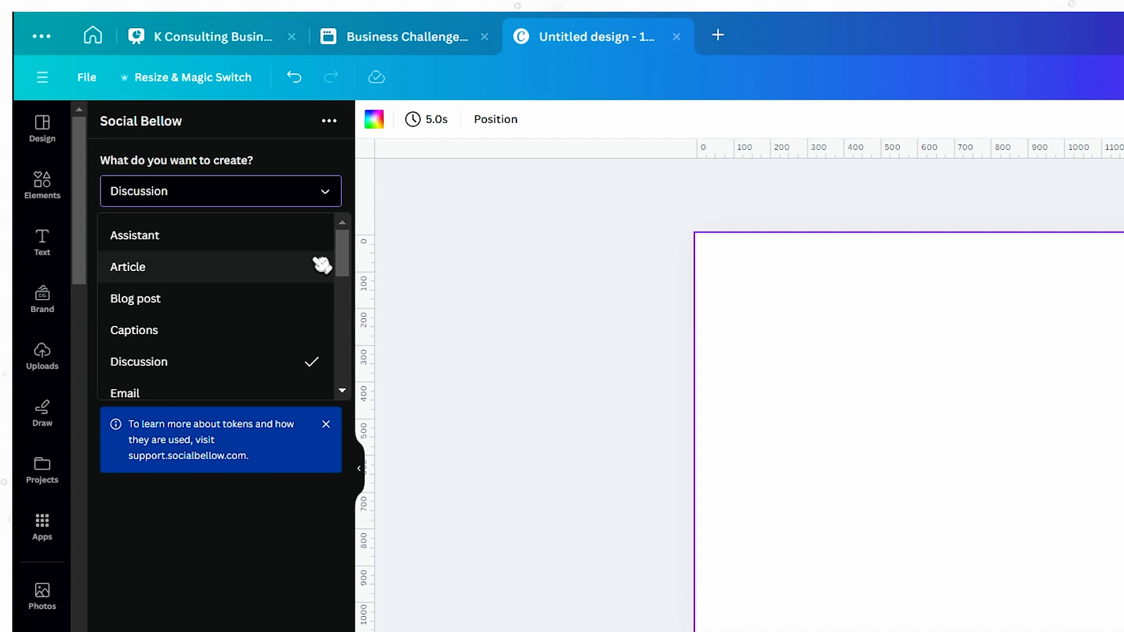
drag(349, 263, 347, 350)
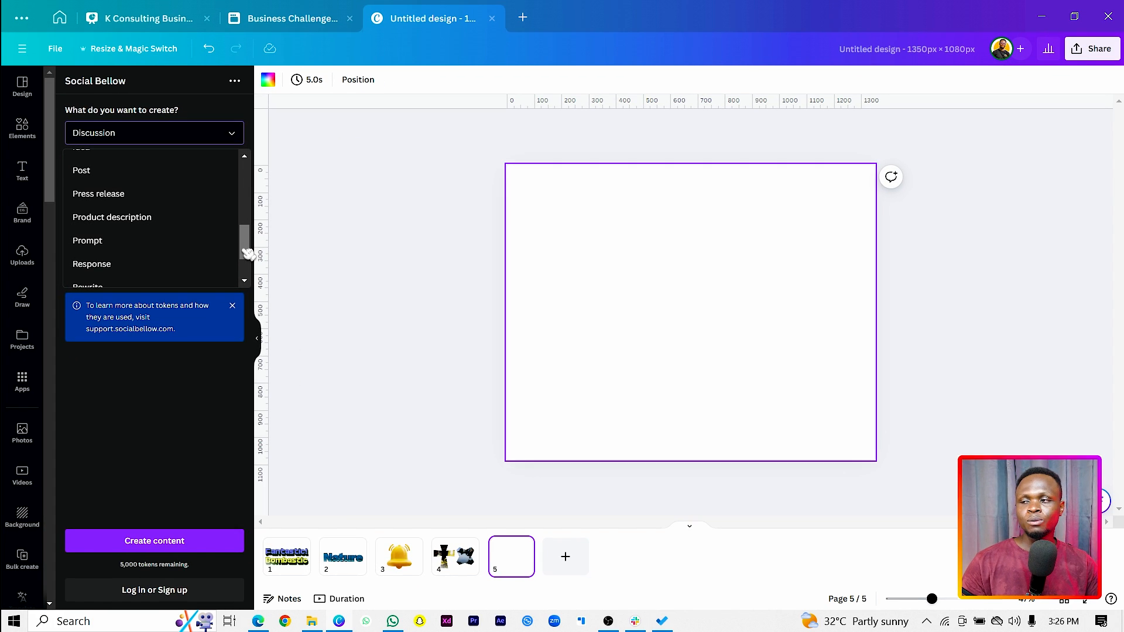
click(140, 222)
click(150, 224)
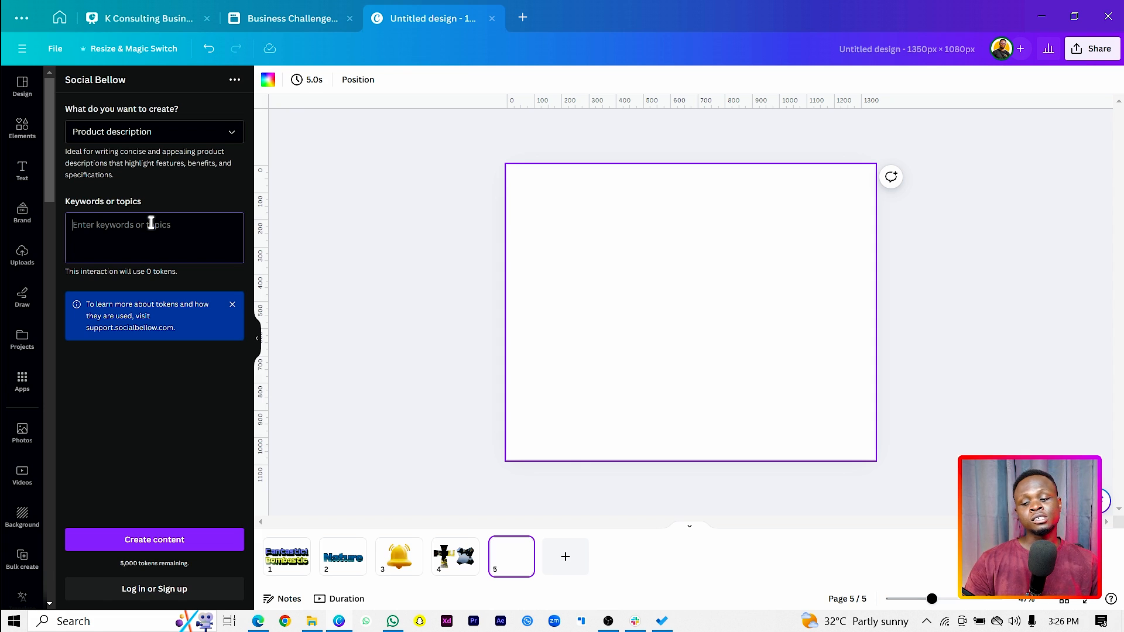
text(online course)
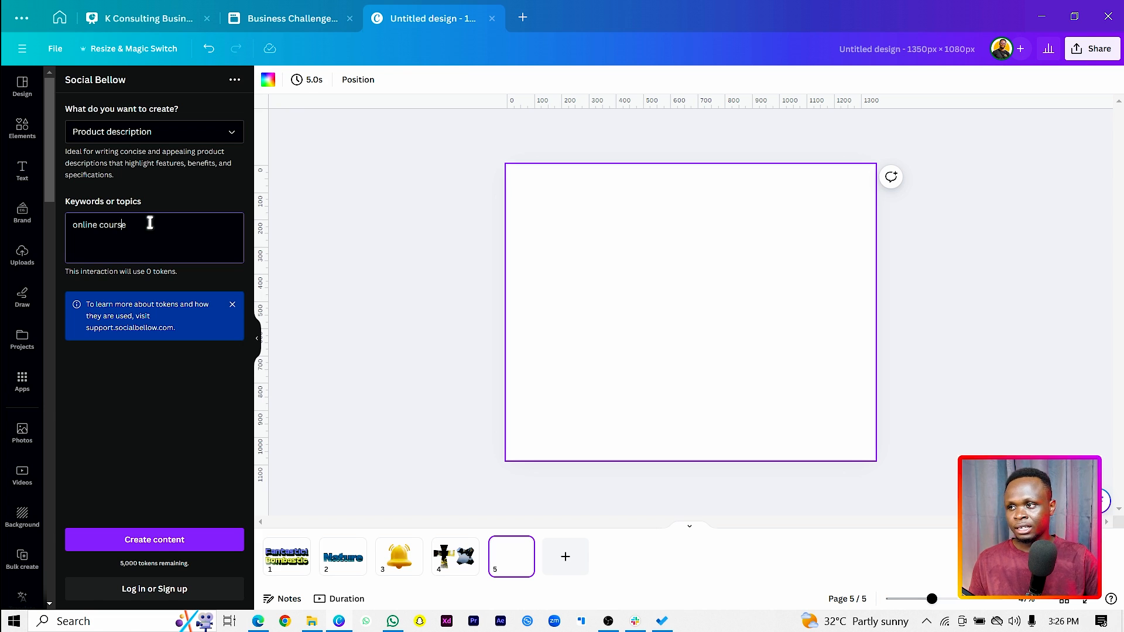
text(canva)
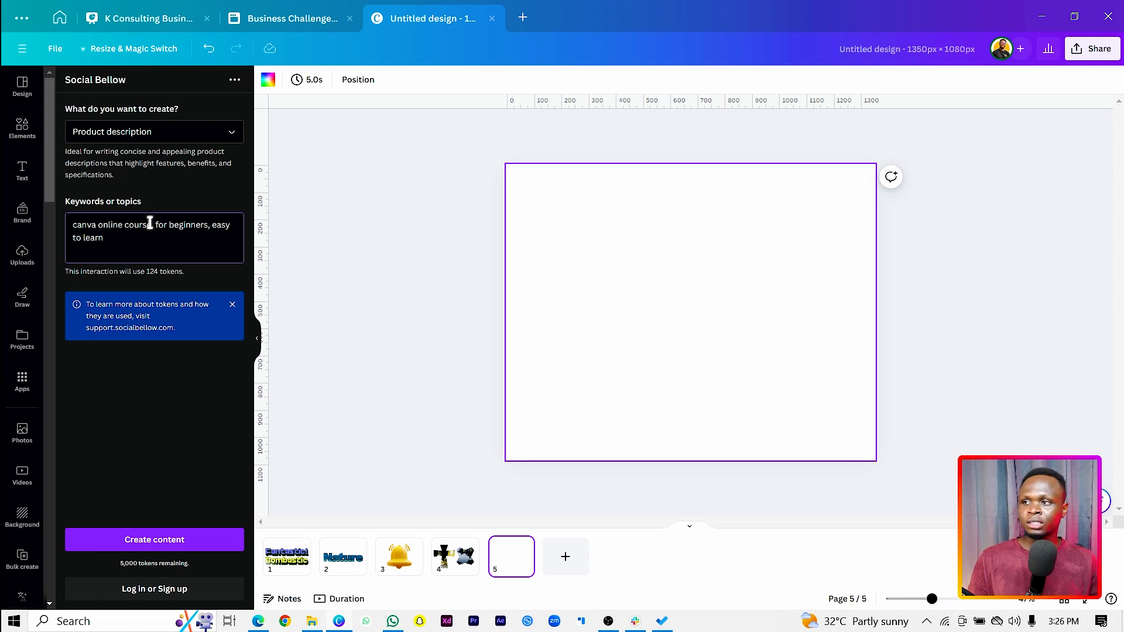
click(165, 544)
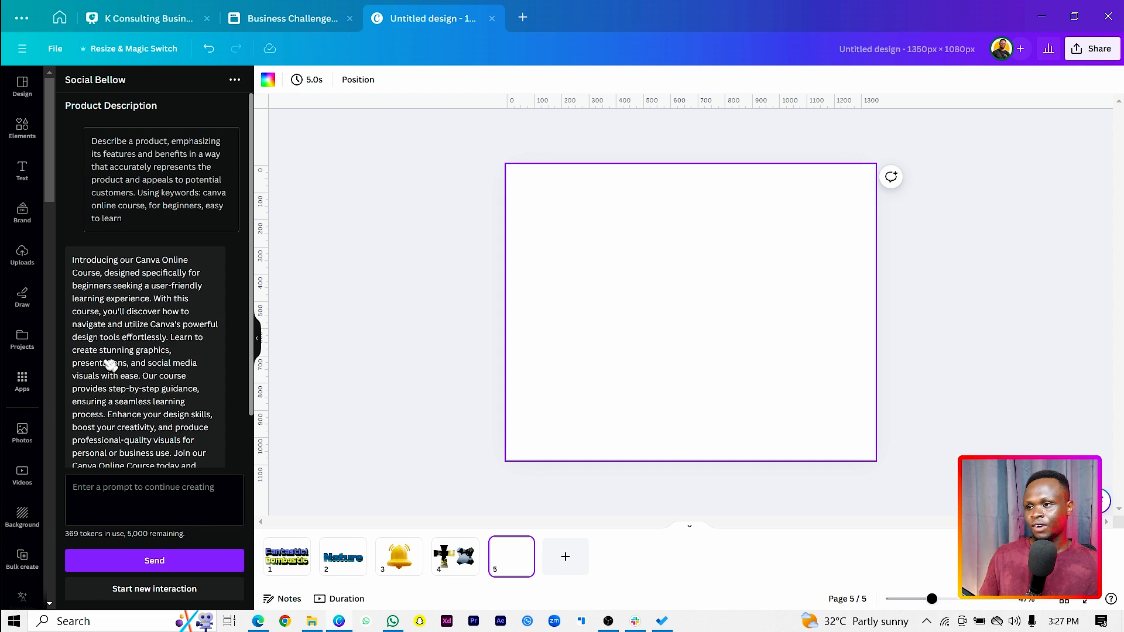
Place the generated product description on page 5, widen its text box to about 1000 px and move it toward the page's centre
drag(110, 364, 624, 280)
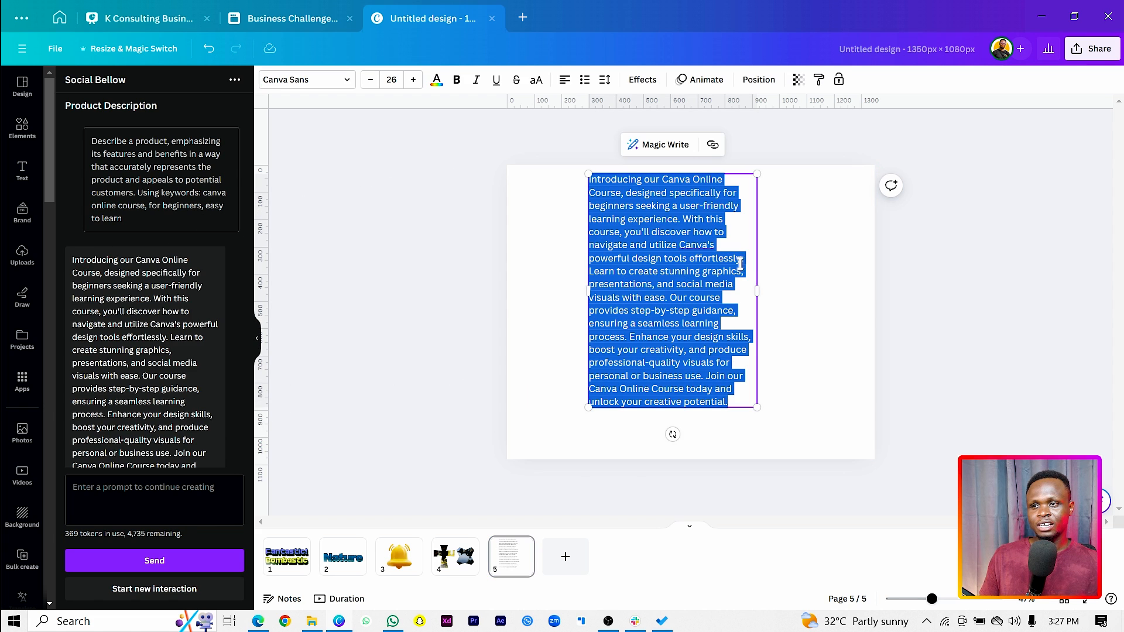
drag(764, 286, 871, 289)
click(832, 331)
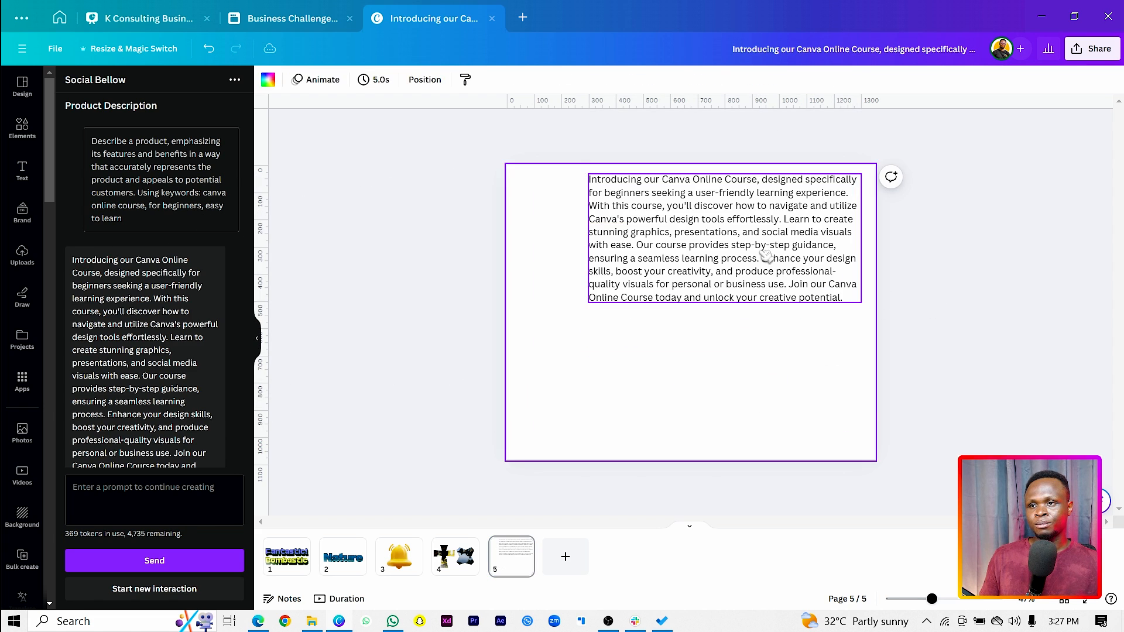
drag(766, 254, 732, 281)
Read through the product description on the page, highlighting "Canva Online Course," in its first line
drag(588, 216, 736, 236)
click(642, 238)
click(639, 237)
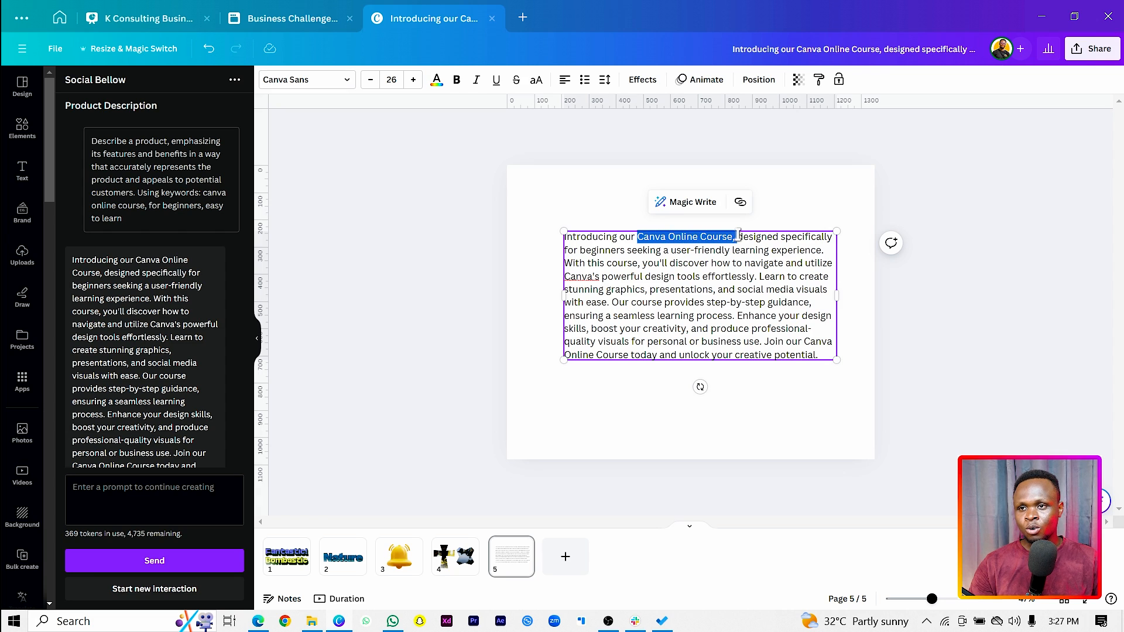
click(686, 237)
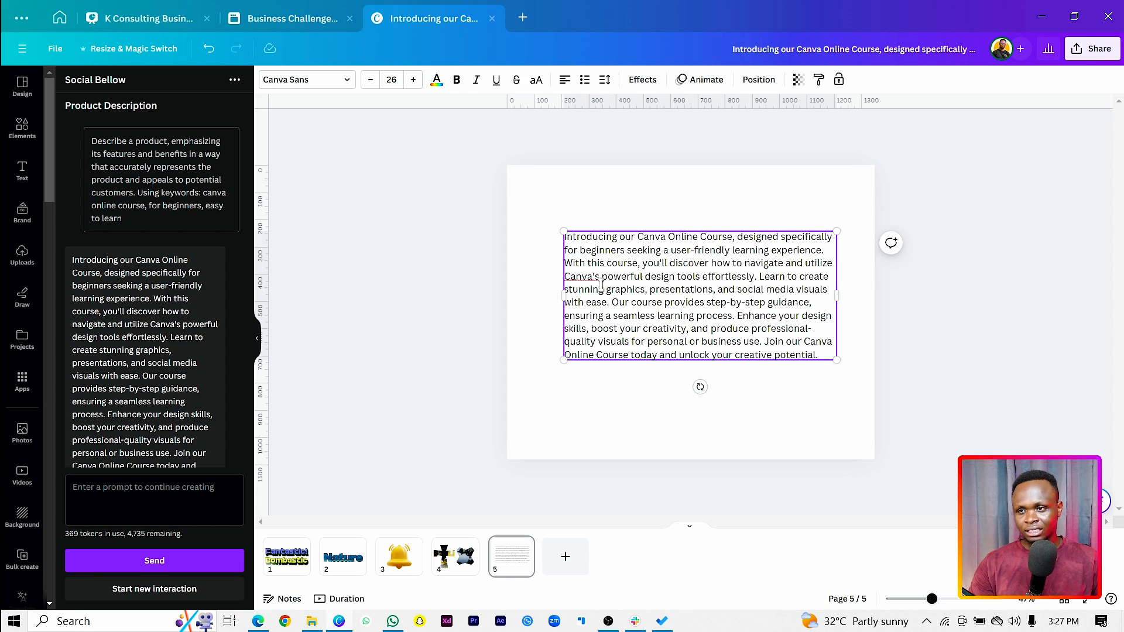
drag(619, 302, 818, 314)
Centre the product description text box horizontally and vertically on page 5
click(595, 202)
click(698, 334)
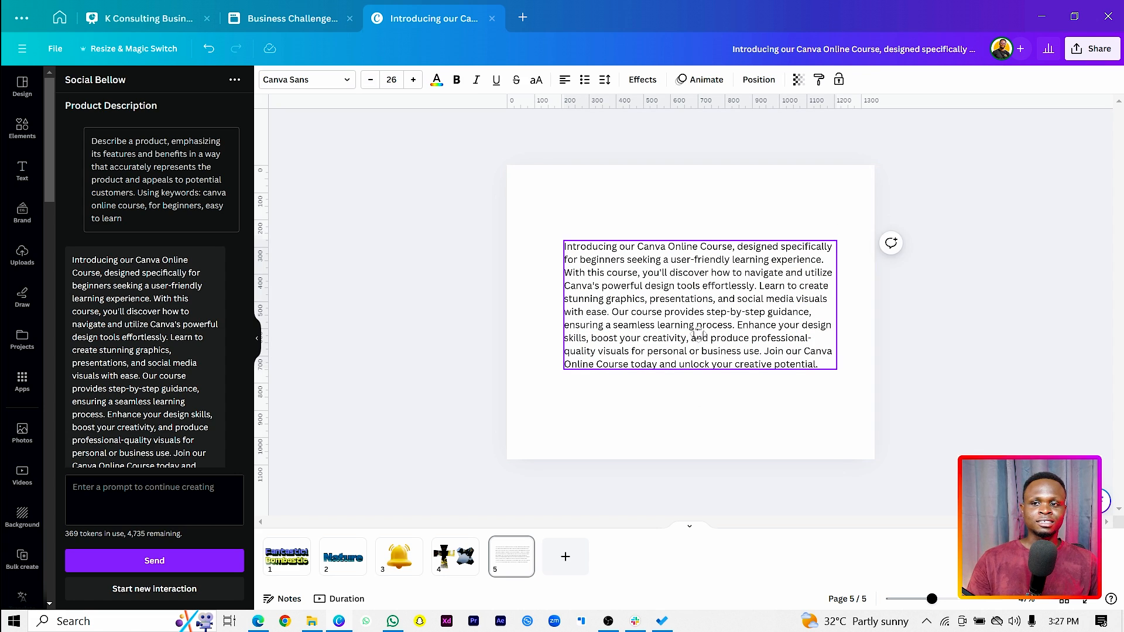
drag(699, 333, 689, 332)
Start a new Social Bellow interaction and generate an Email from the keywords "thank you for purchasing our online course"
scroll(223, 425, down, 1)
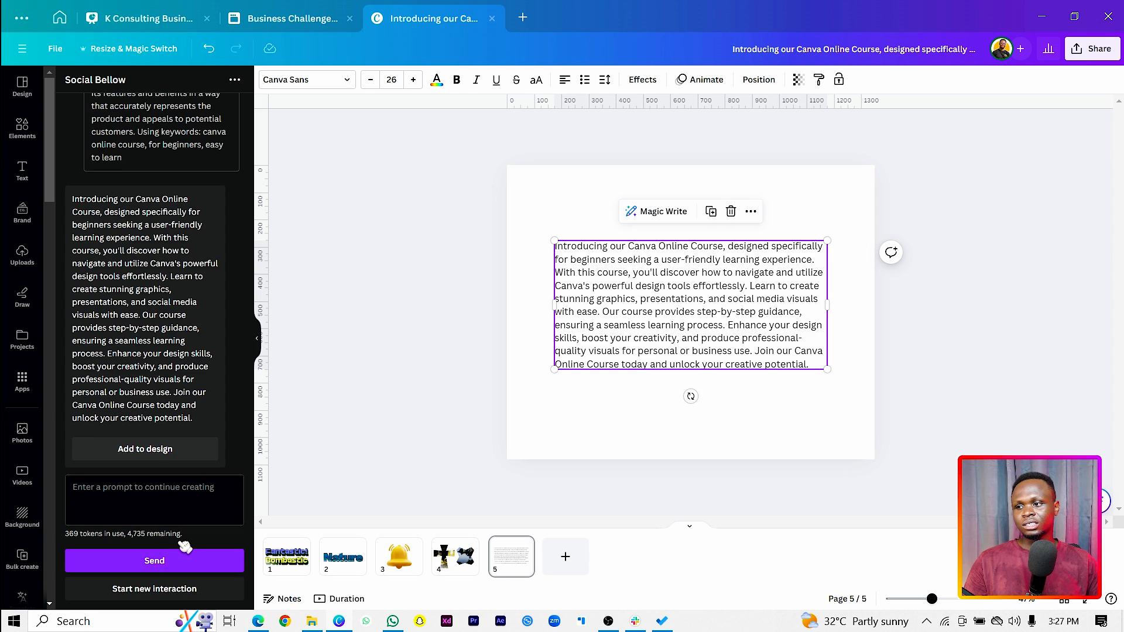
click(175, 589)
click(178, 138)
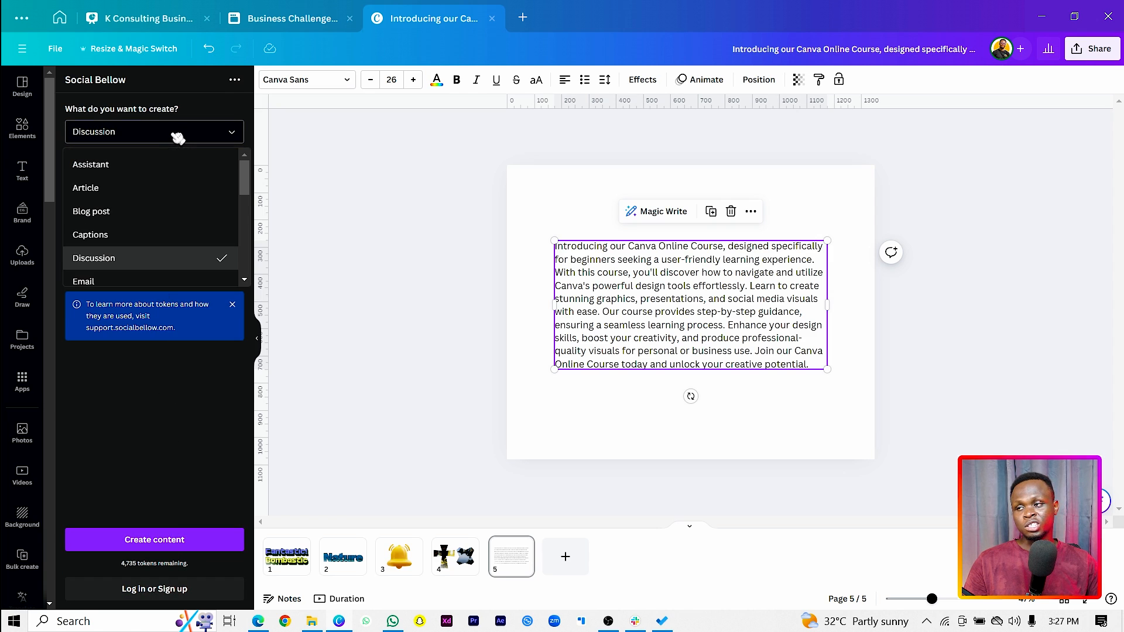
scroll(252, 195, down, 1)
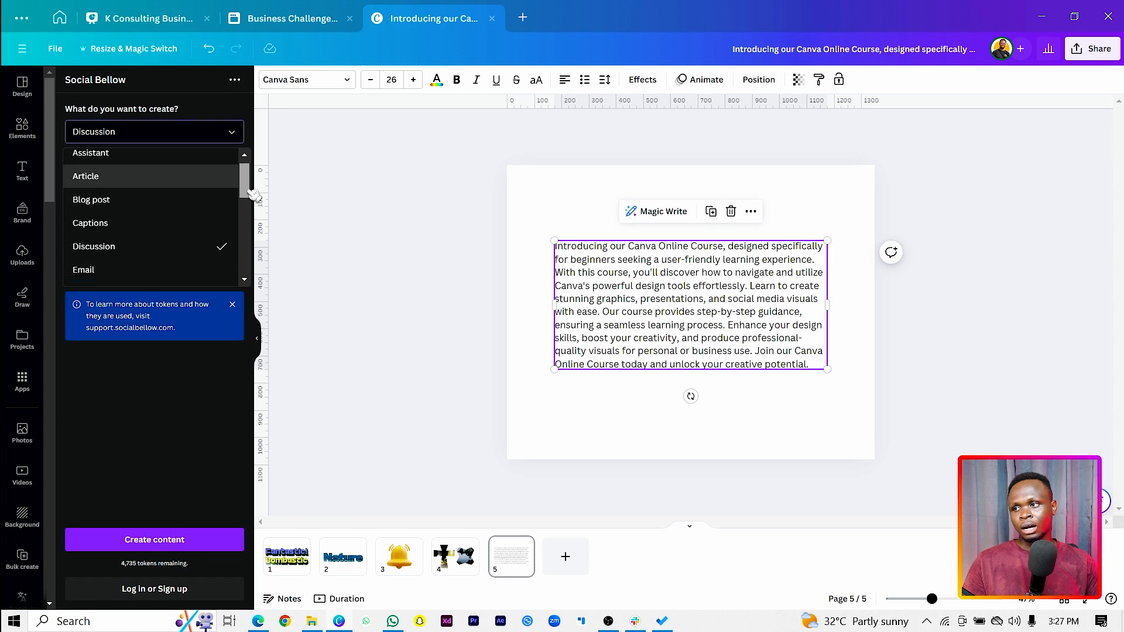
scroll(252, 195, down, 2)
click(112, 196)
click(137, 234)
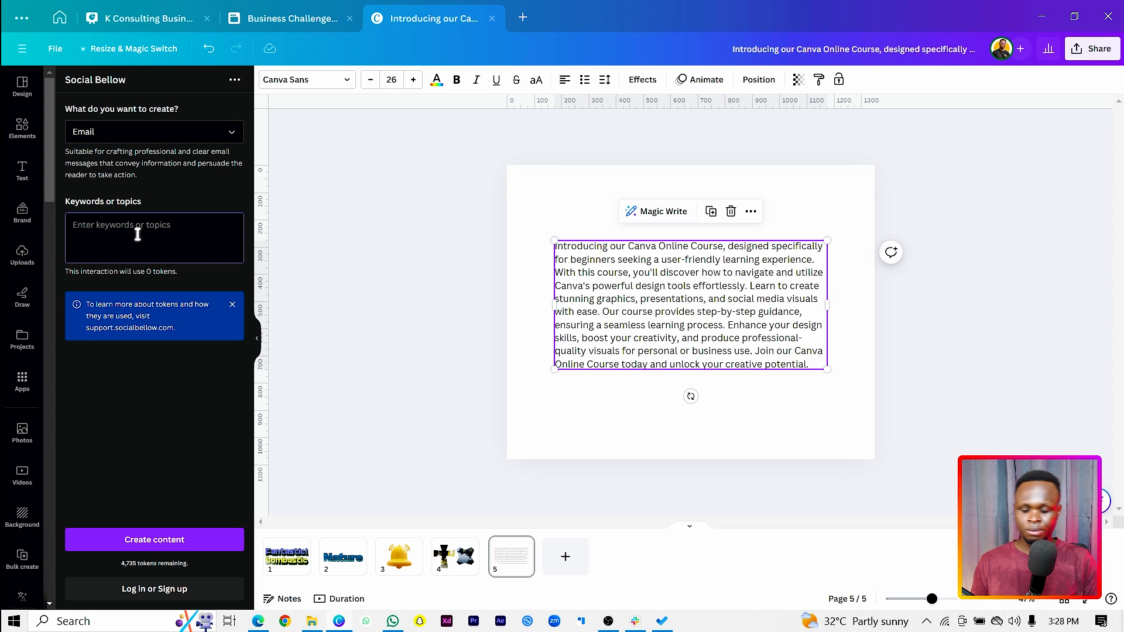
text(th)
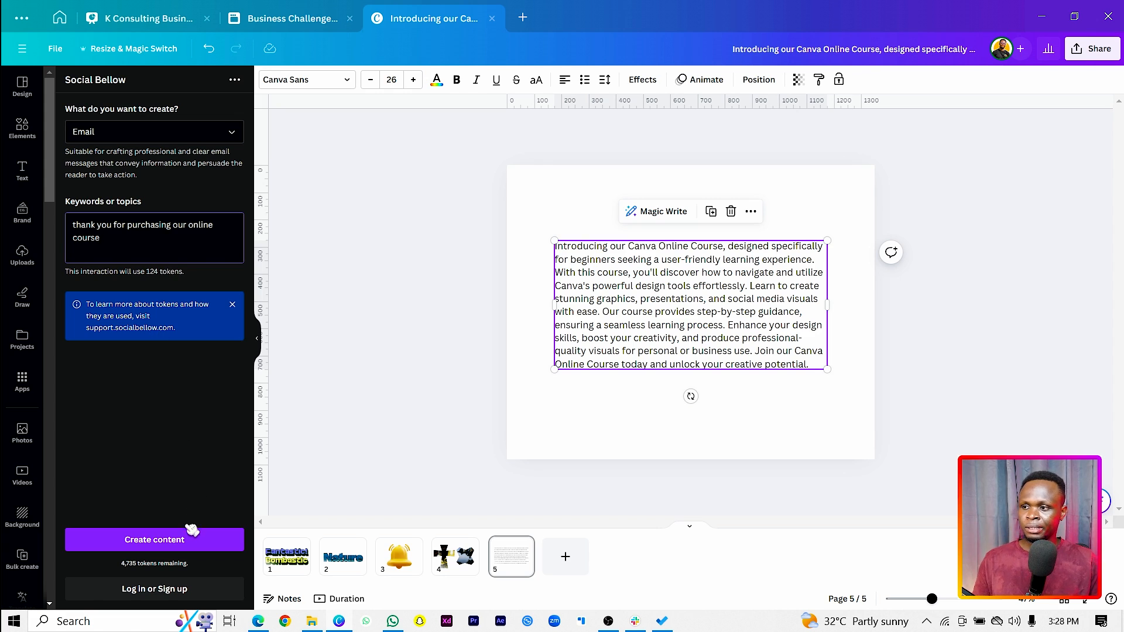
click(155, 539)
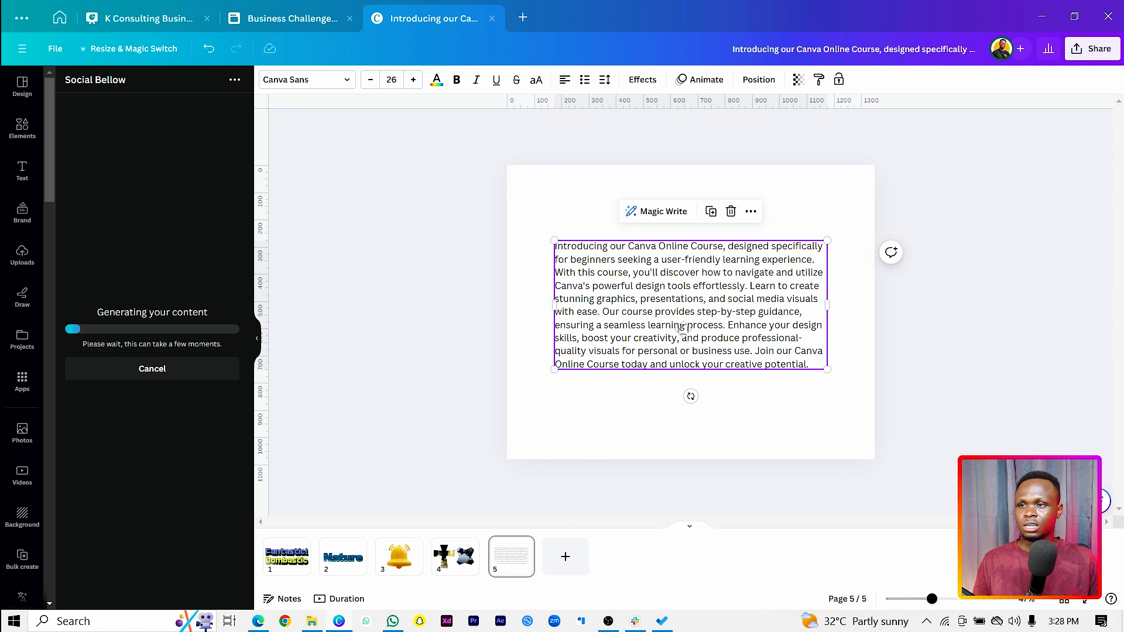
Move the product description to the page's top-left corner, shrink its text and stretch the box across the full page width
drag(693, 337, 647, 262)
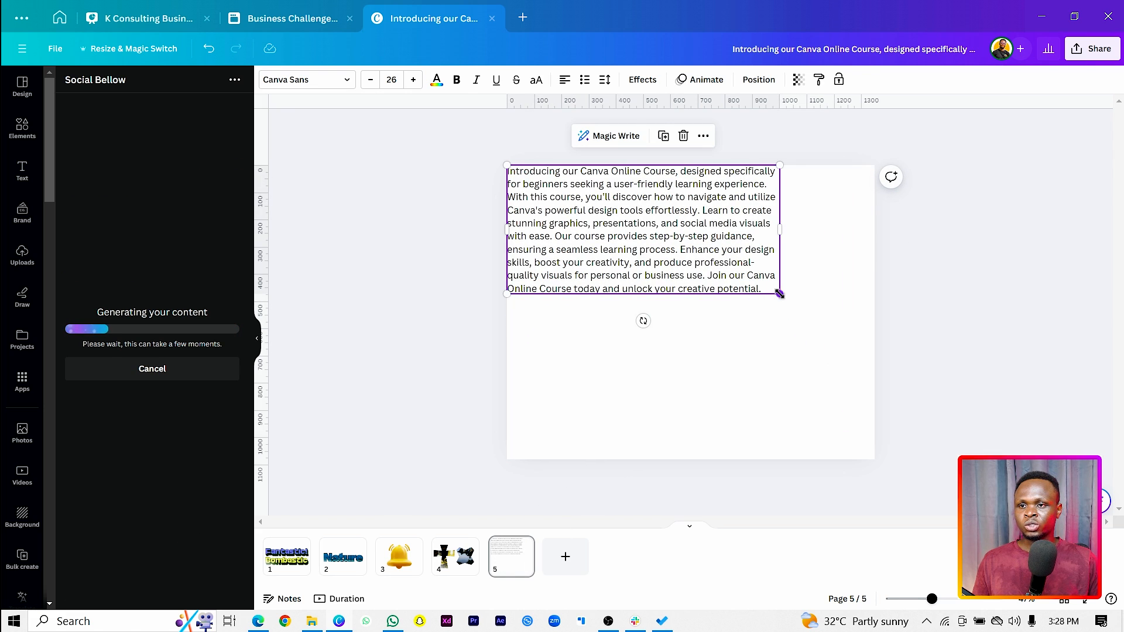
drag(778, 295, 875, 177)
click(427, 403)
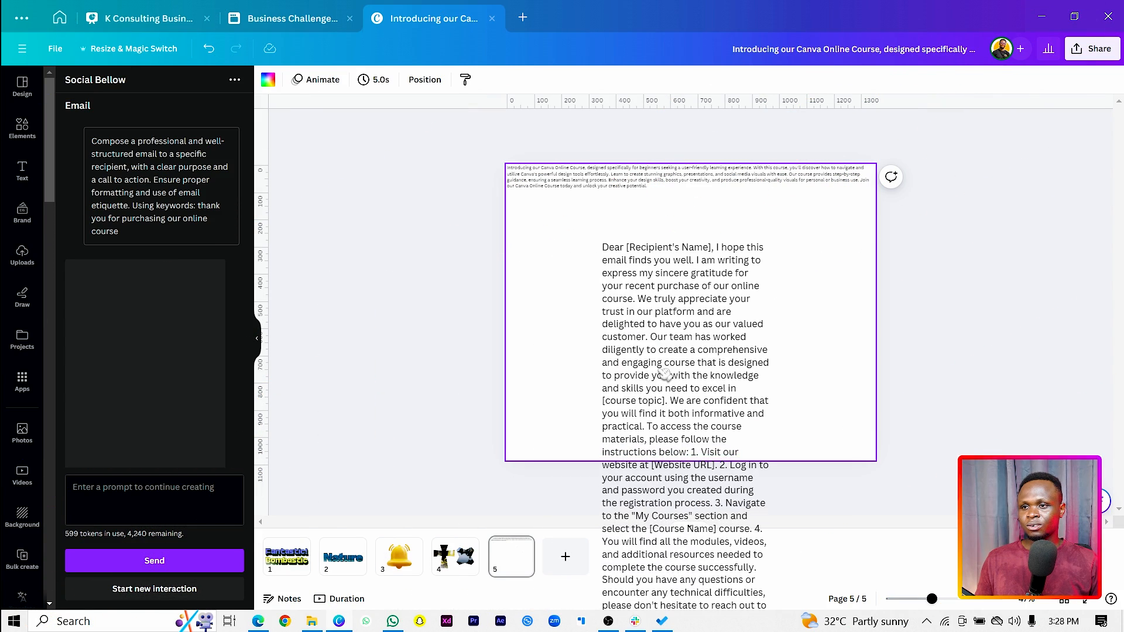
Add the generated email to page 5, widen its text box to about 1540 px and position it over the page below the description
drag(665, 375, 661, 371)
click(615, 350)
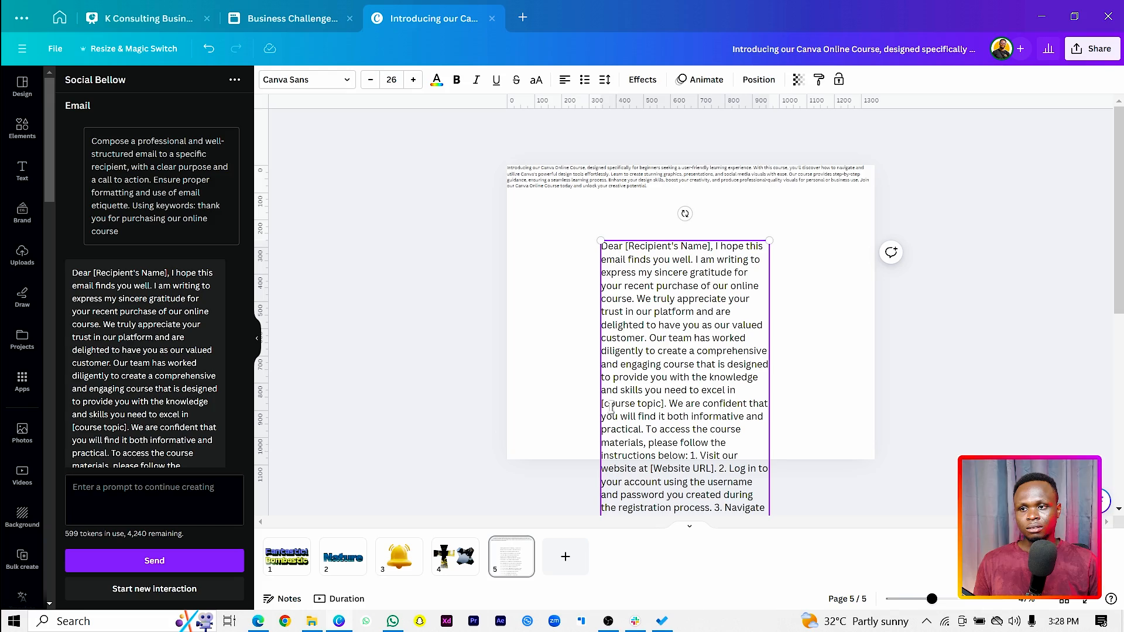
drag(595, 408, 352, 410)
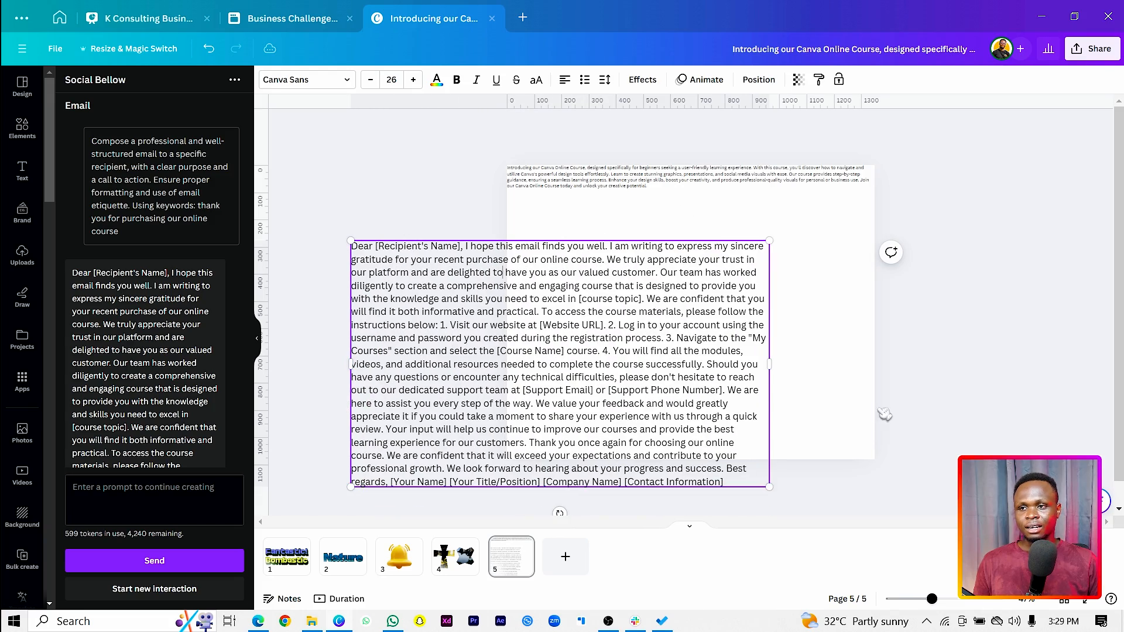
drag(640, 407, 778, 380)
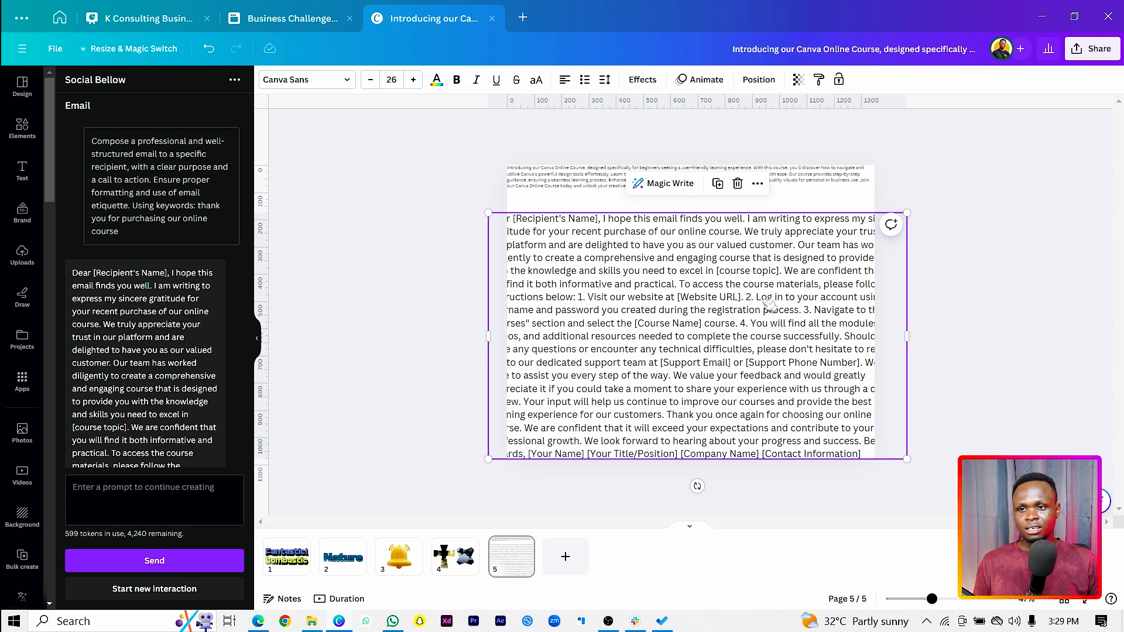
Shrink the email text box to about 1,245 × 733 px and position it within page 5 below the product description
drag(791, 320, 747, 327)
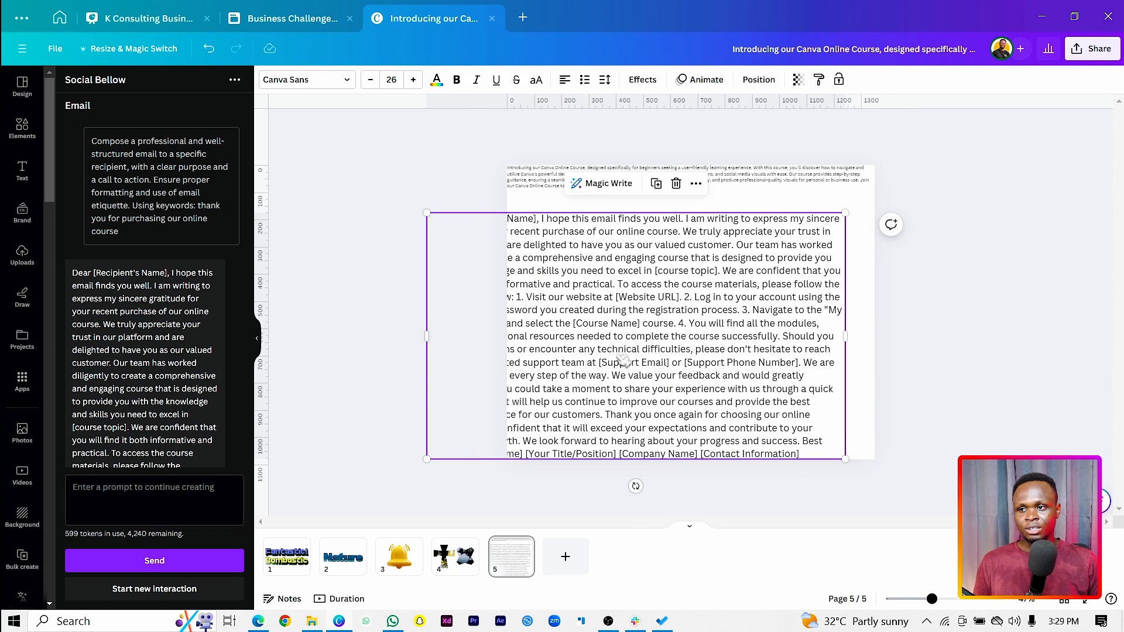
drag(623, 363, 653, 338)
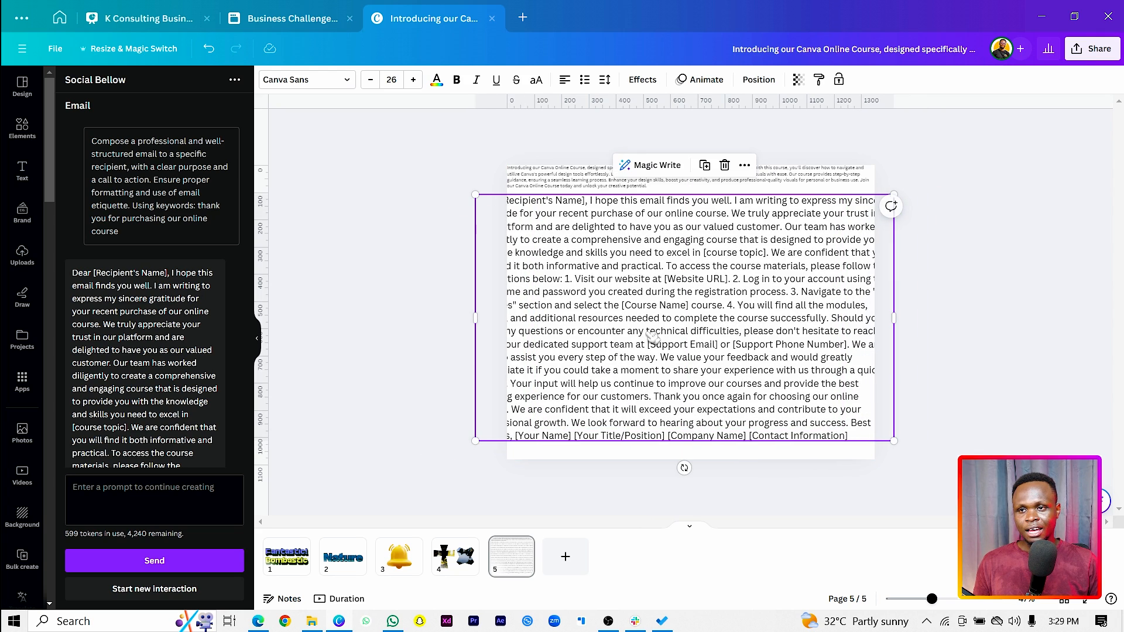
drag(855, 310, 897, 309)
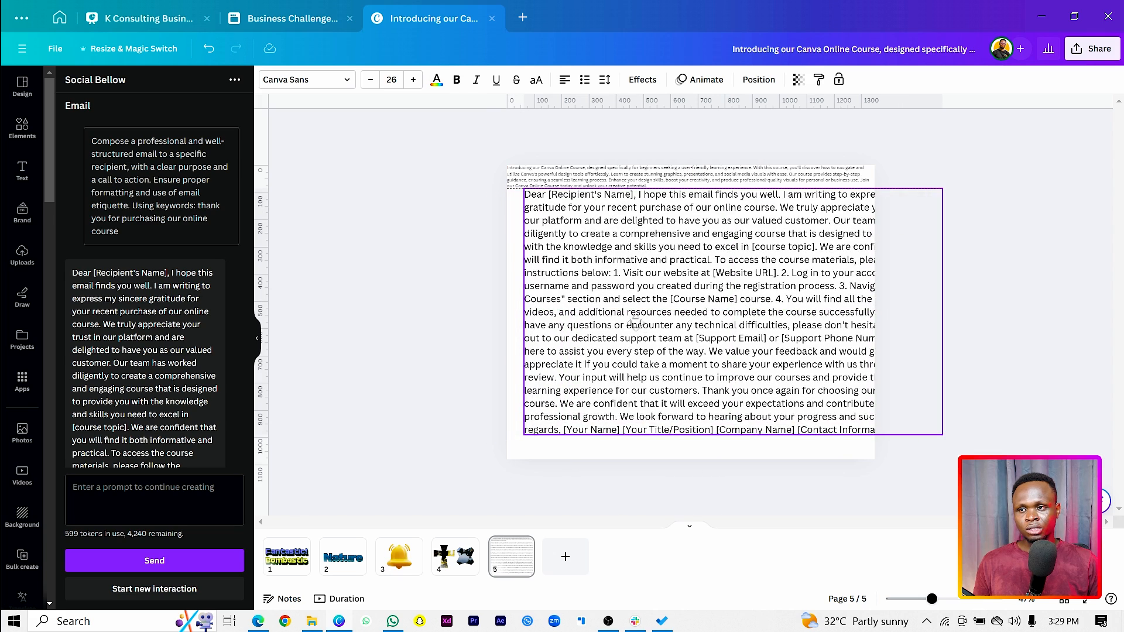
drag(937, 194, 850, 245)
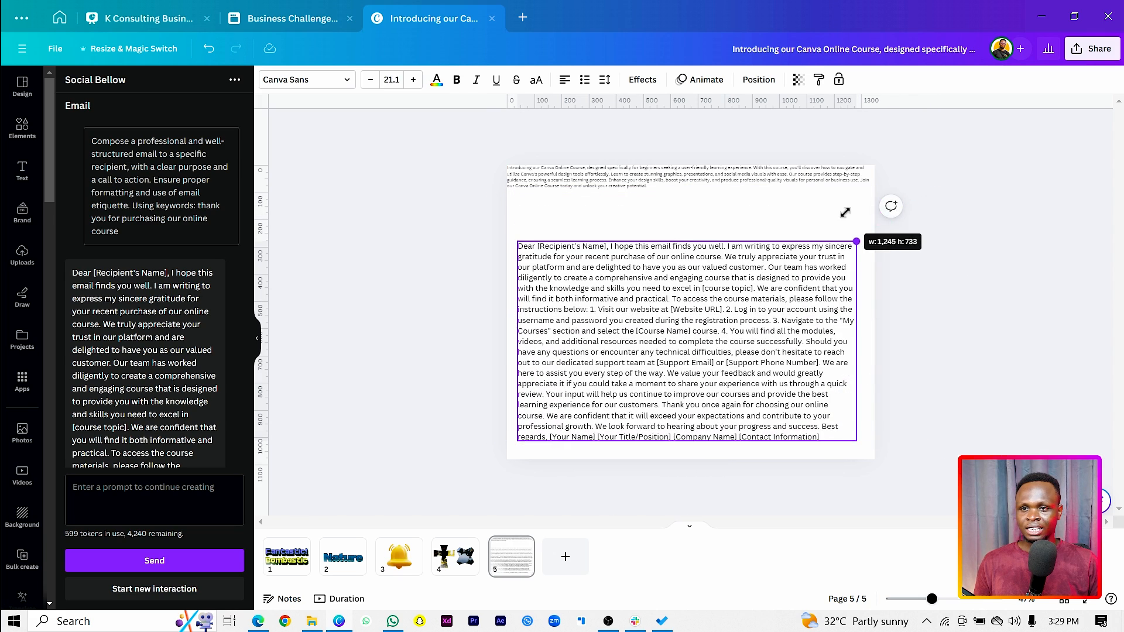
drag(726, 324, 734, 299)
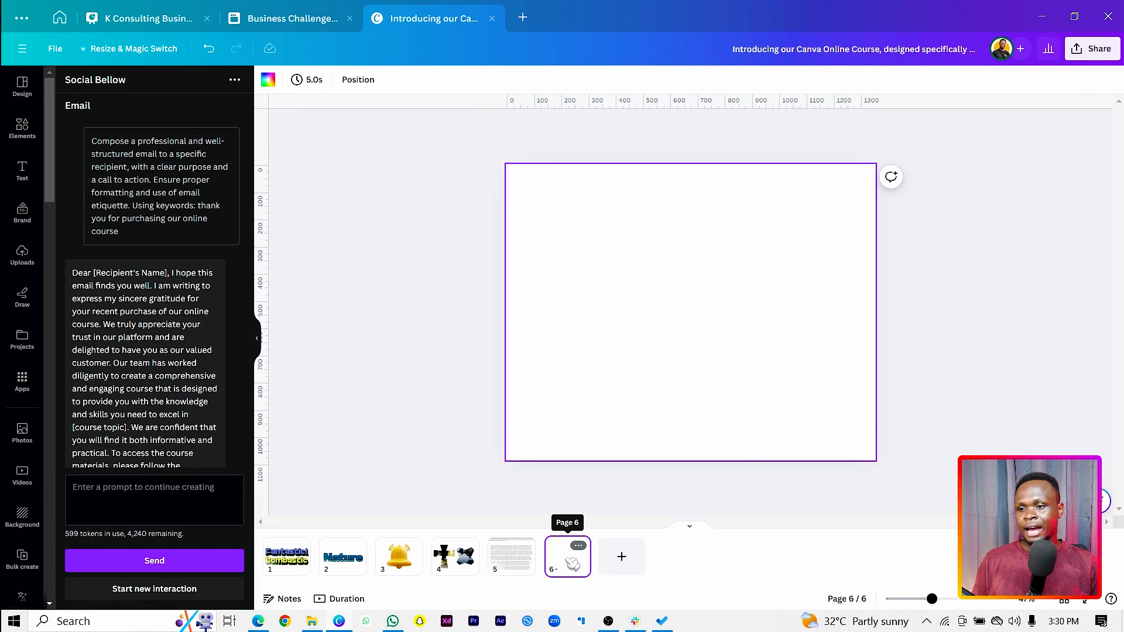
With blank page 6 active, search the apps for "logo maker" and open the Logo Maker app
click(566, 373)
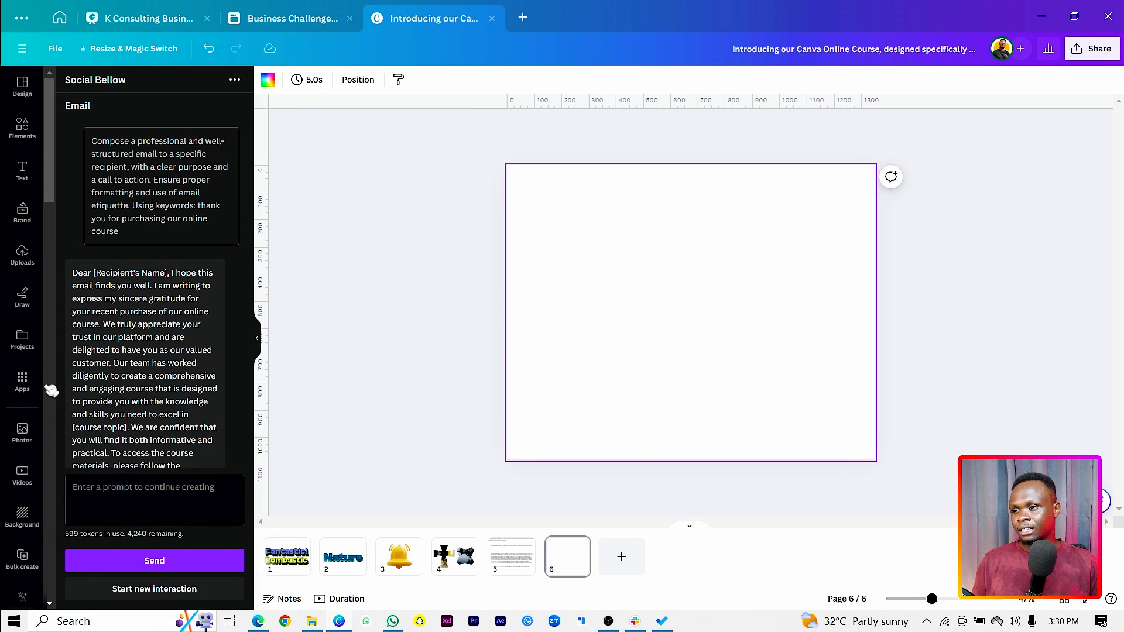
click(22, 381)
click(157, 85)
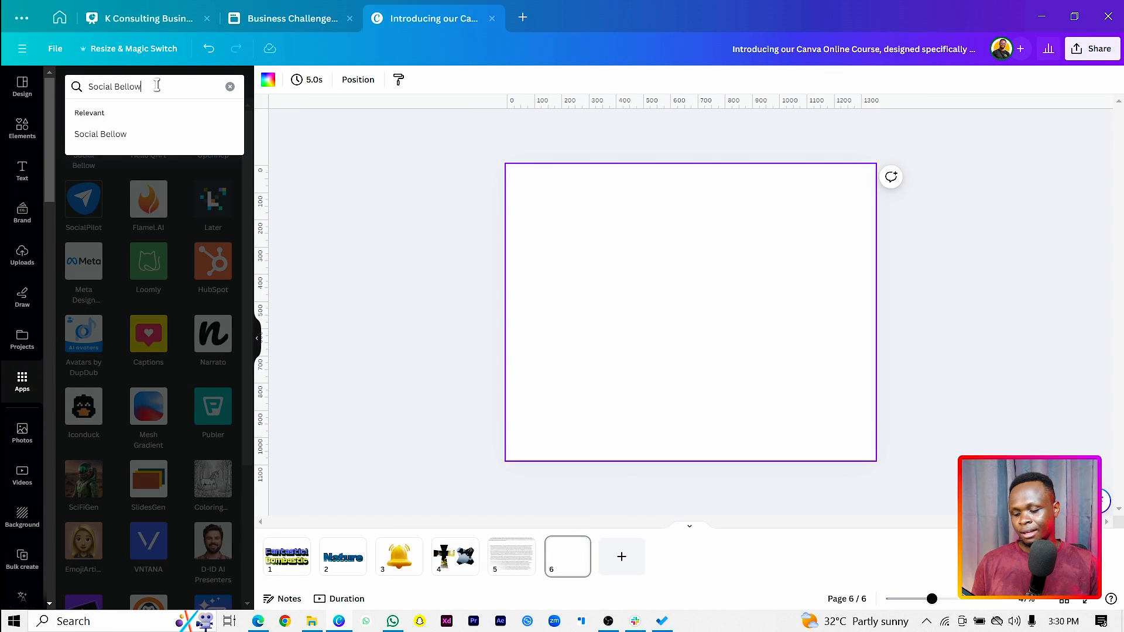
key(ctrl+a)
text(logo m)
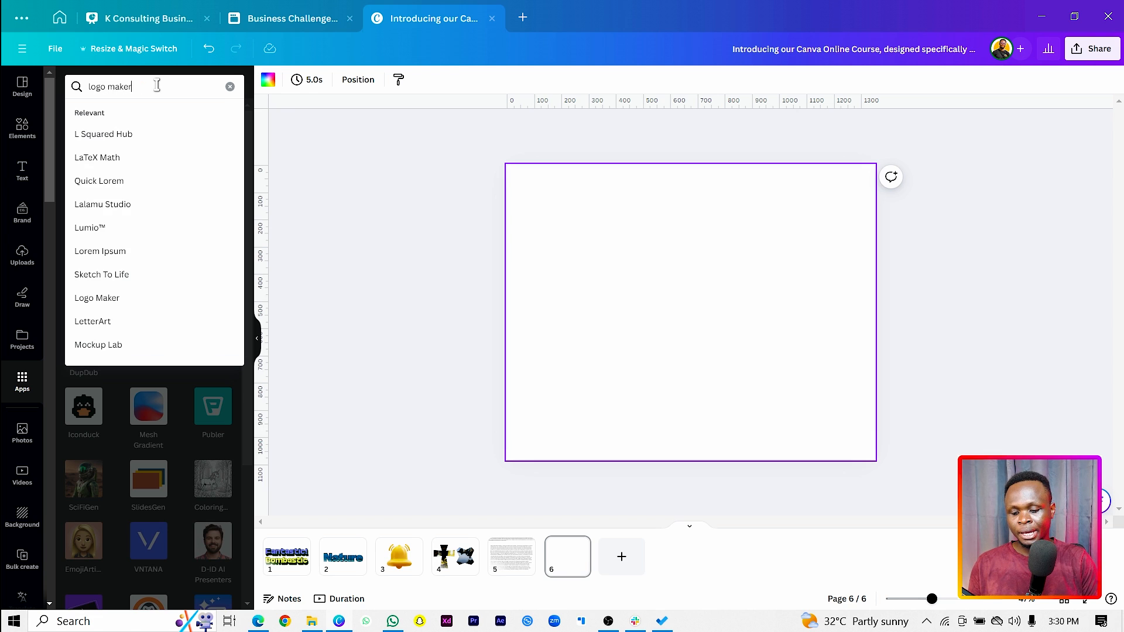
key(Return)
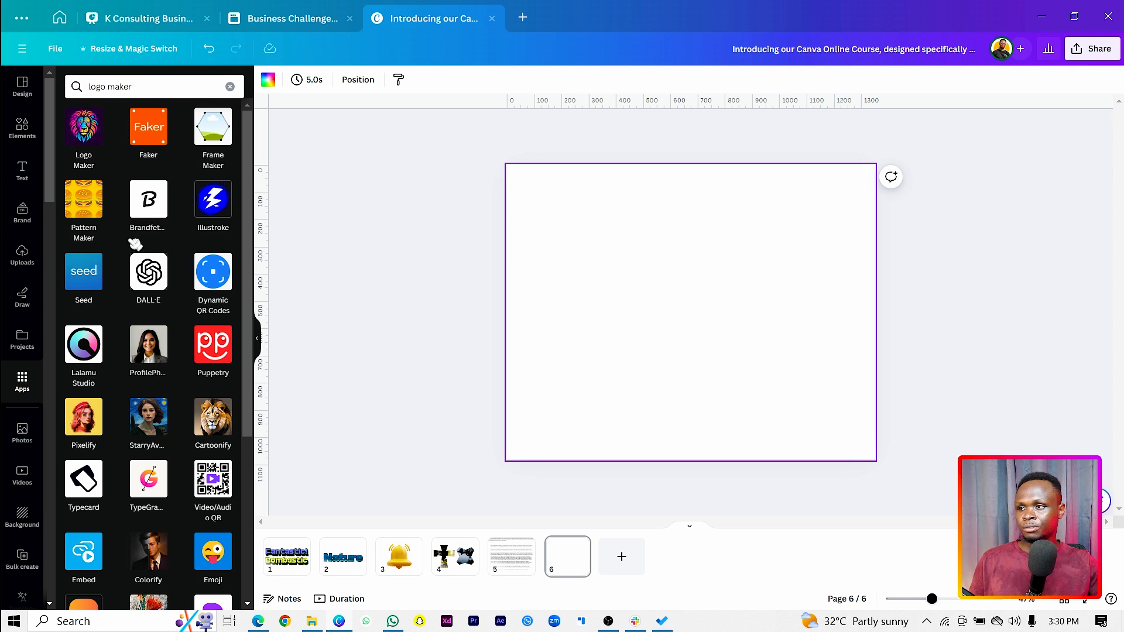
click(88, 124)
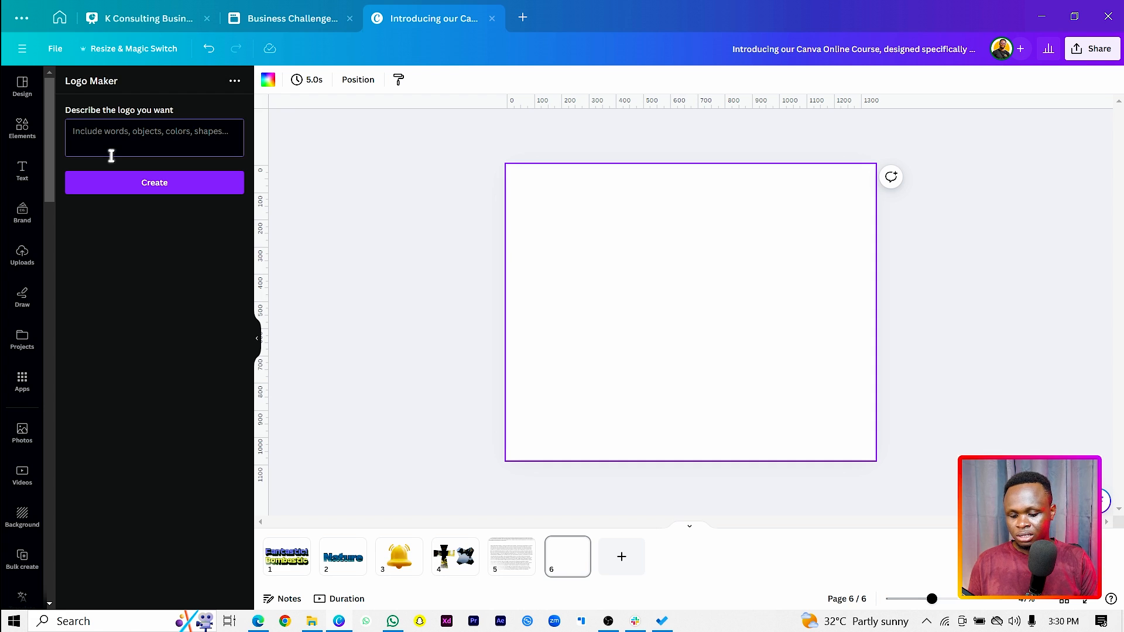
Generate a logo from the description "red, tech, masculine, pc, designer" on page 6
click(112, 156)
text(re)
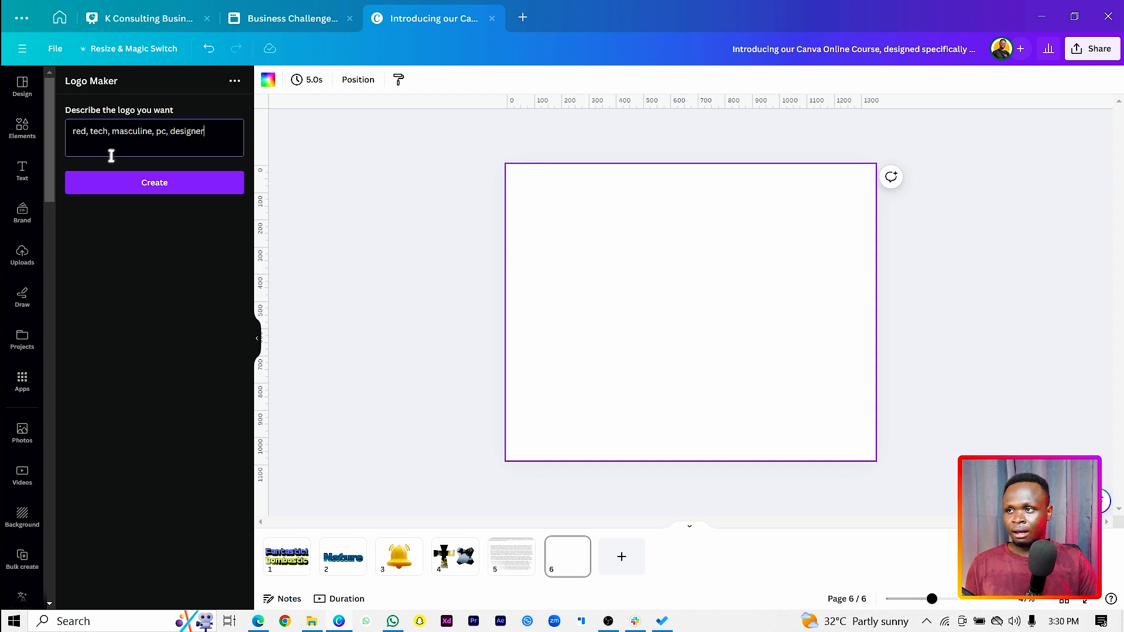
click(168, 184)
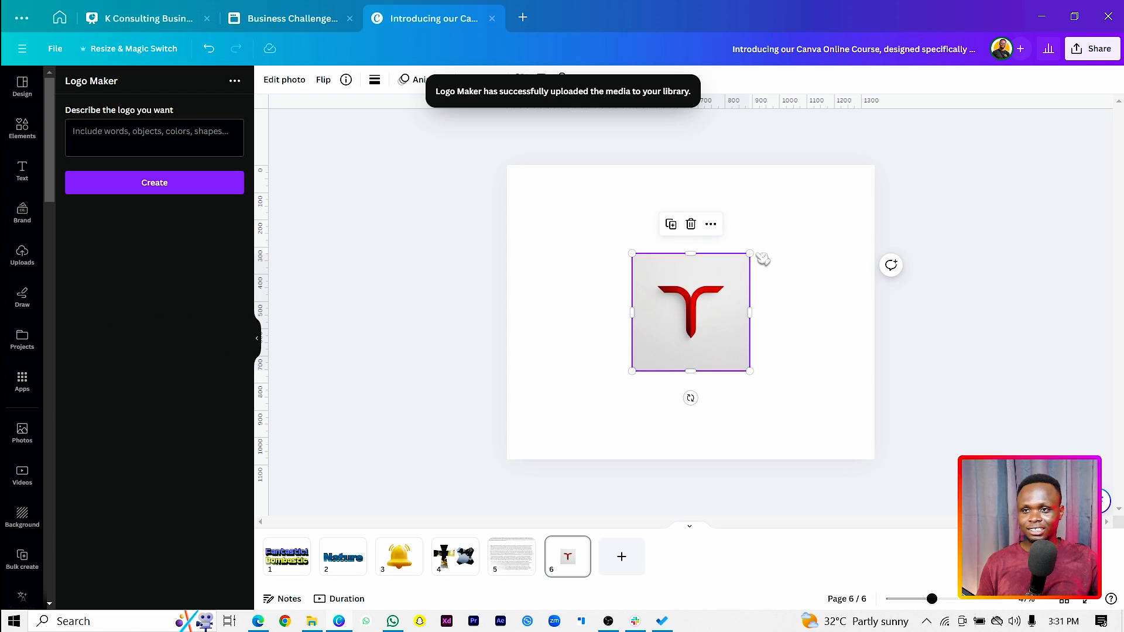
Enlarge the red logo, crop its height and width closer around the symbol, then scale it down and place it at the page's top centre
drag(750, 253, 845, 214)
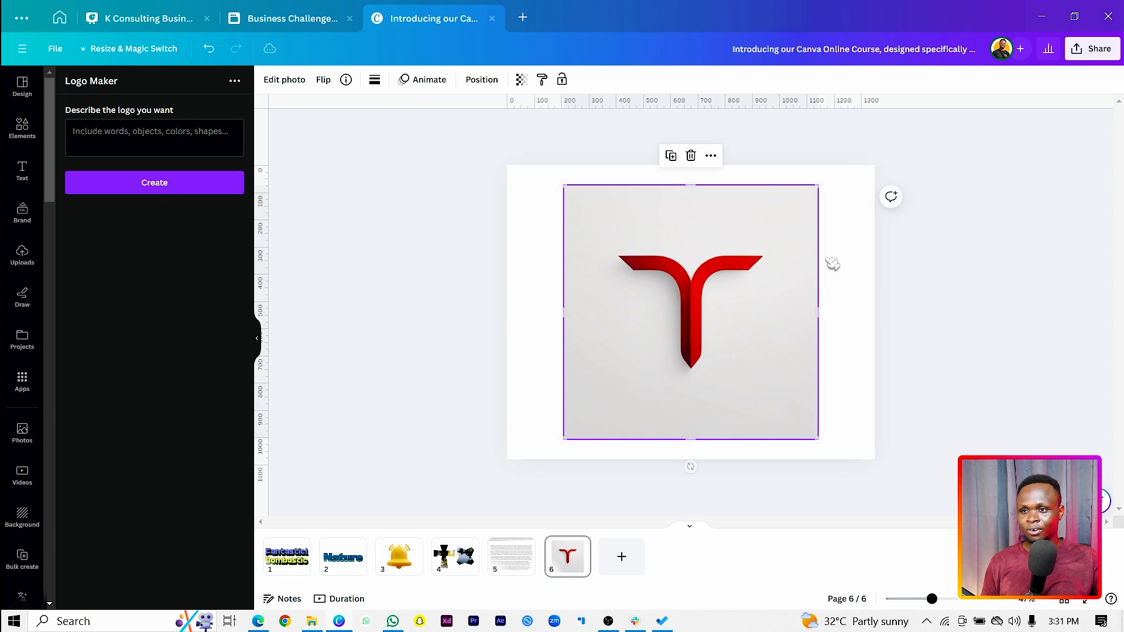
drag(694, 437, 700, 397)
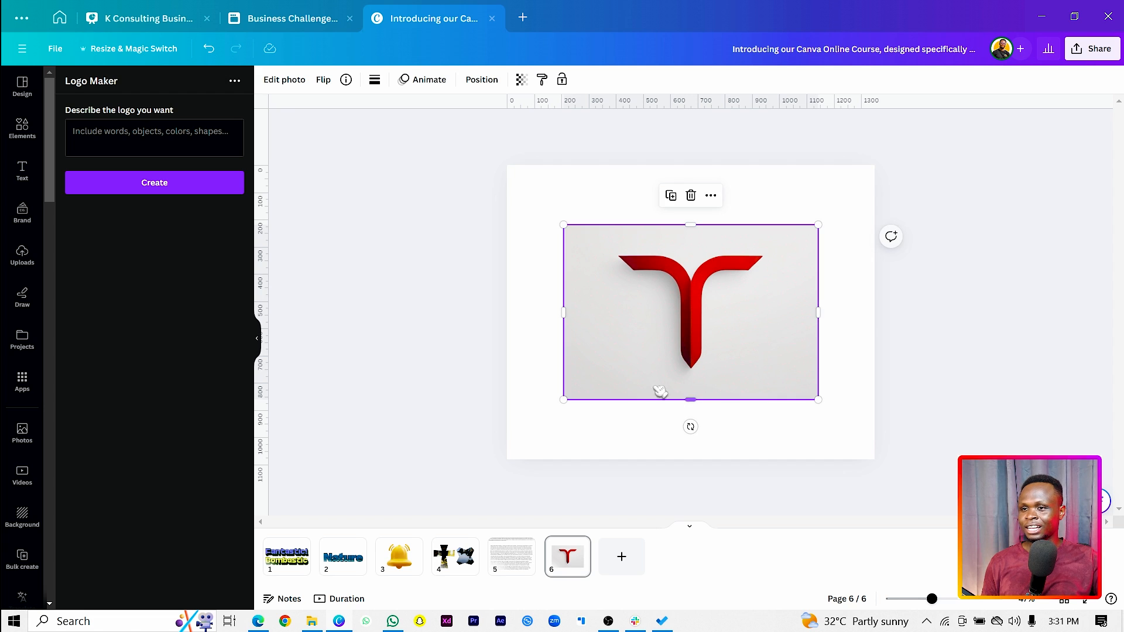
drag(563, 315, 598, 316)
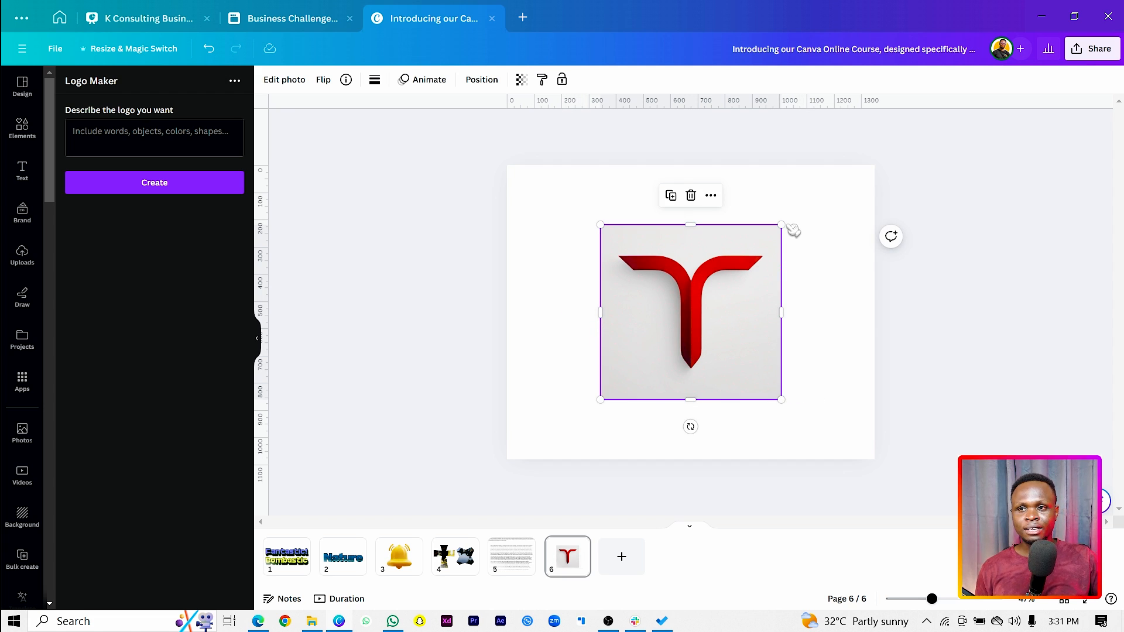
drag(782, 225, 719, 285)
drag(678, 355, 687, 248)
click(818, 321)
Generate a second logo from the description "feminine, clothing line, pink, fashion"
click(397, 338)
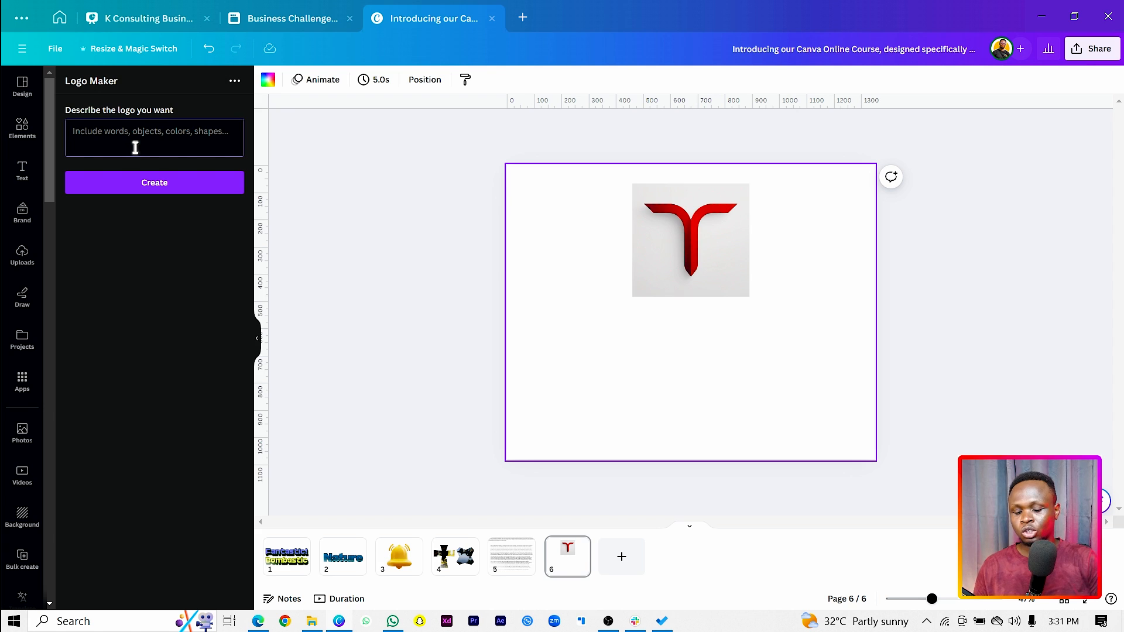
text(f)
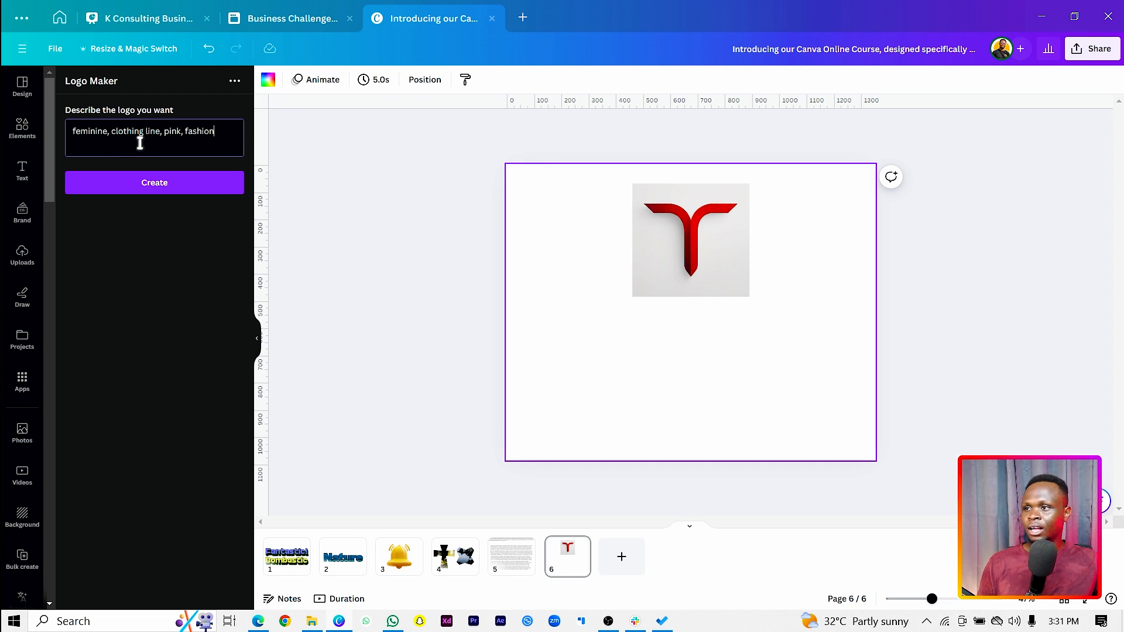
click(136, 182)
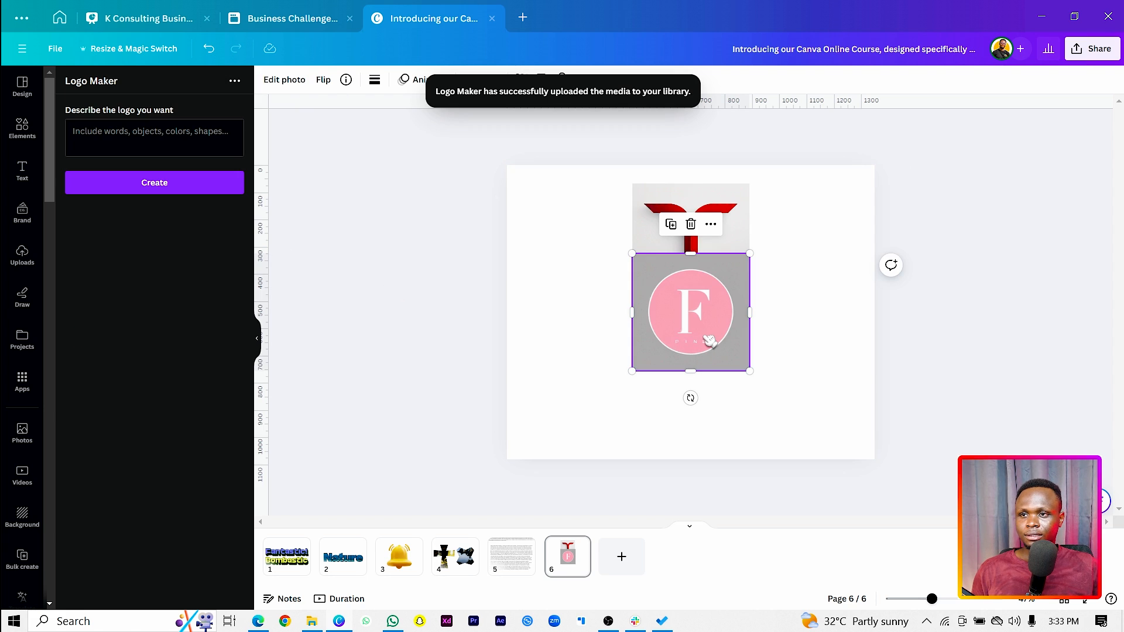
Arrange the red and pink logos side by side, enlarge both together and centre the pair on page 6
drag(709, 339, 711, 377)
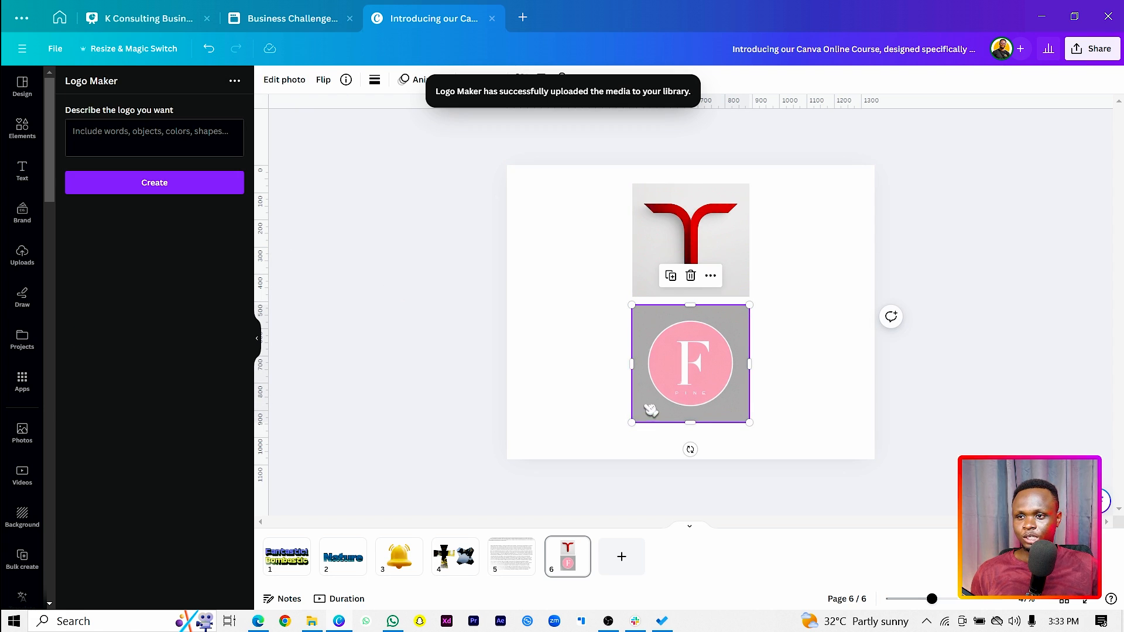
drag(648, 406, 728, 374)
drag(667, 281, 622, 370)
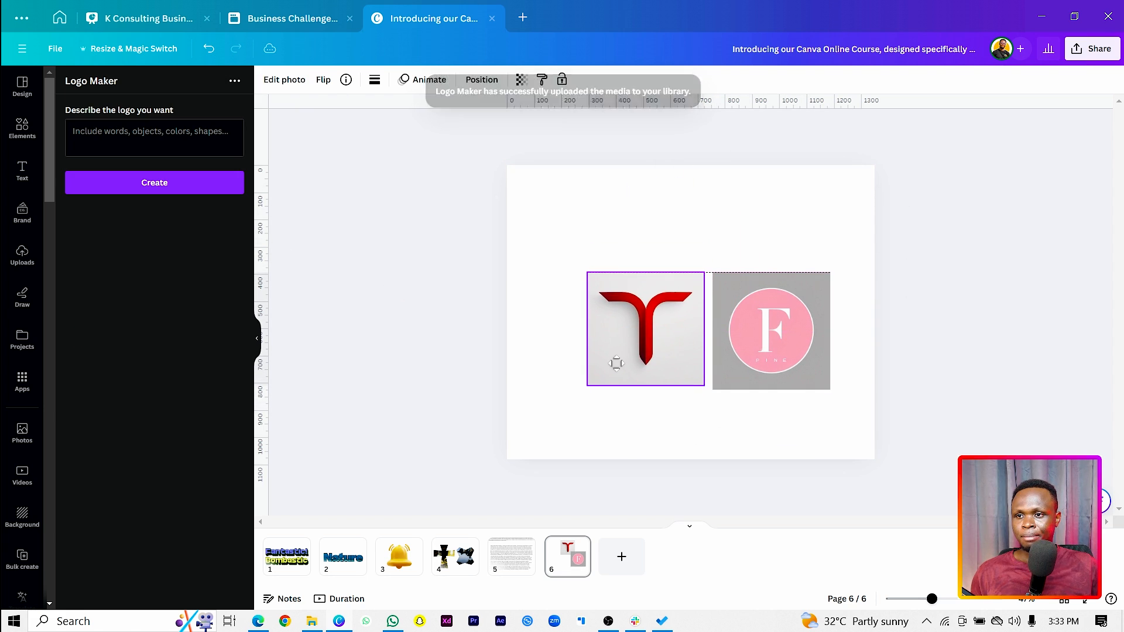
drag(557, 249, 775, 375)
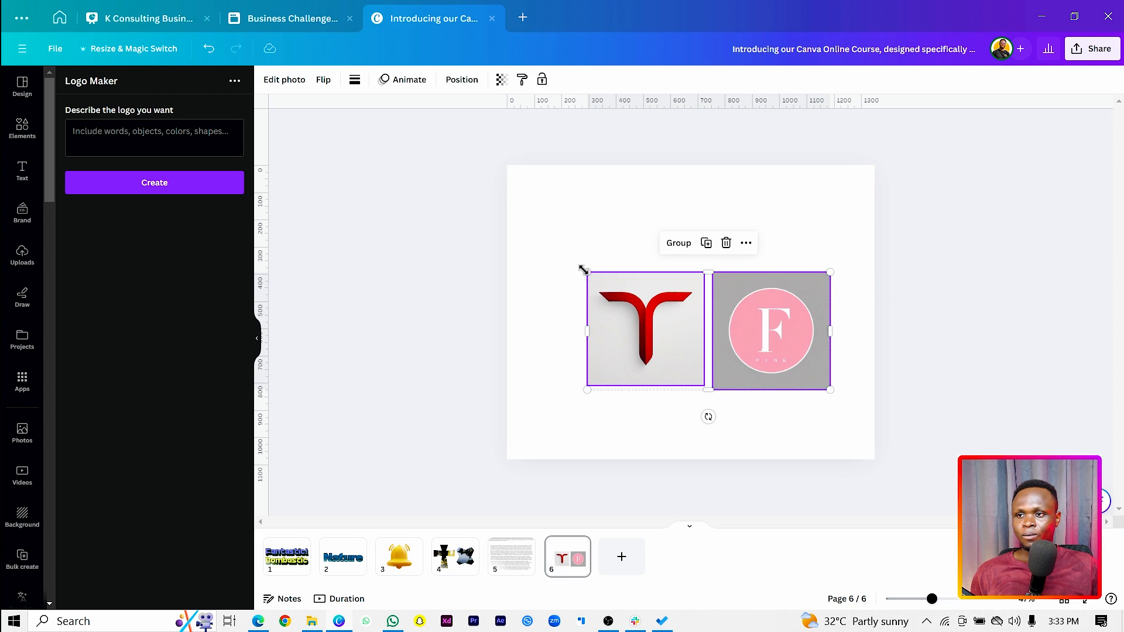
drag(583, 268, 520, 237)
drag(590, 328, 596, 321)
click(770, 369)
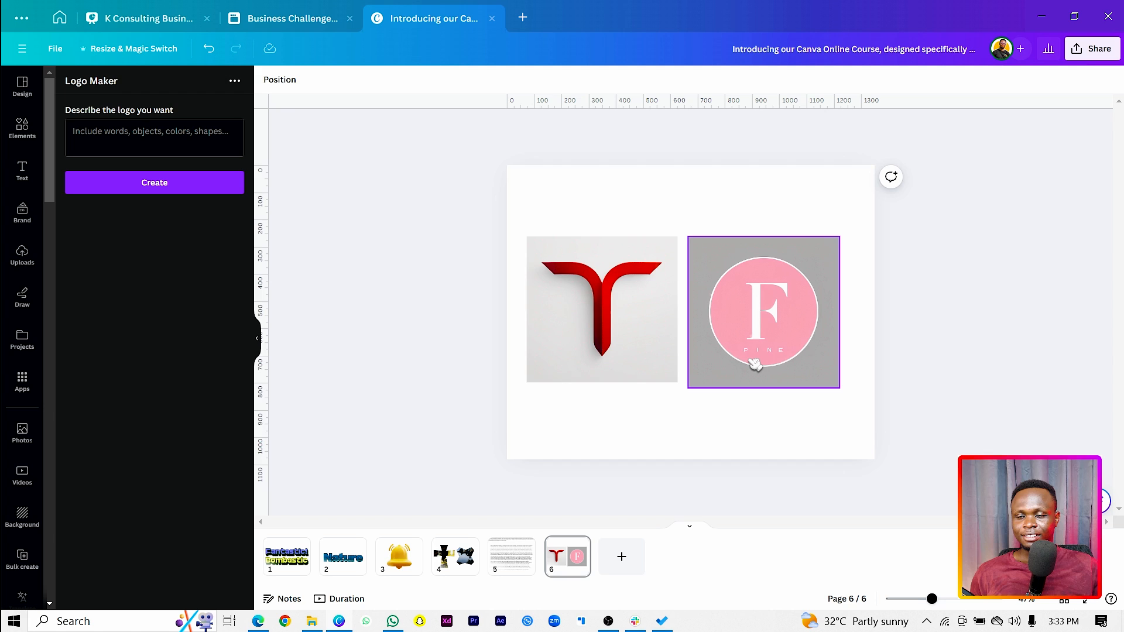
Shrink the pink F logo slightly from its lower outer corner to match the red logo's height
scroll(773, 363, up, 2)
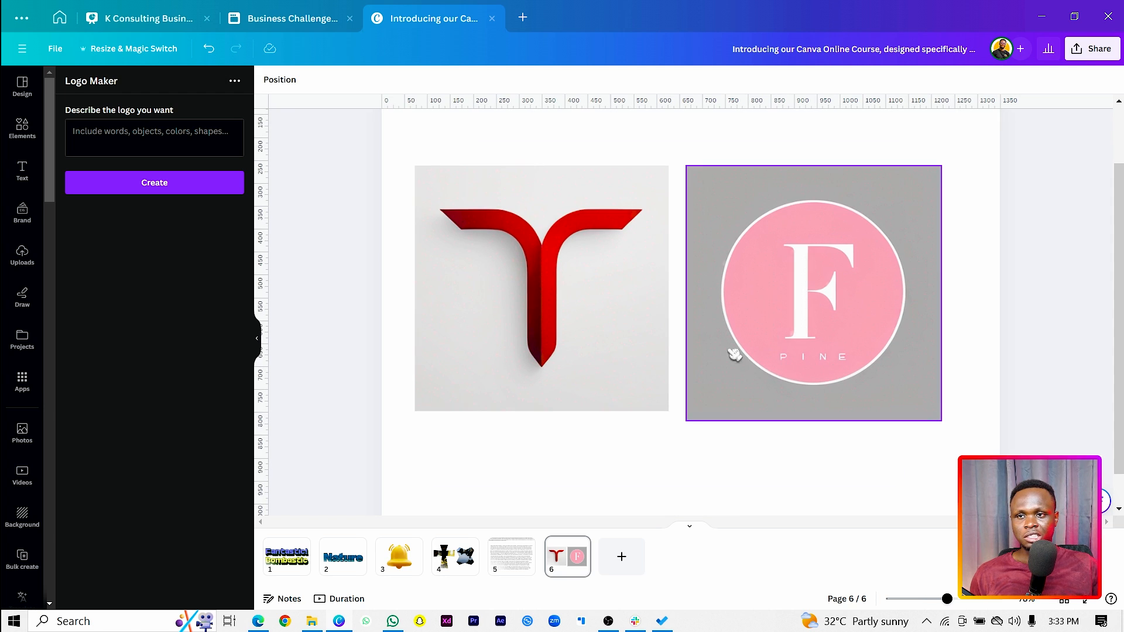
scroll(734, 354, down, 1)
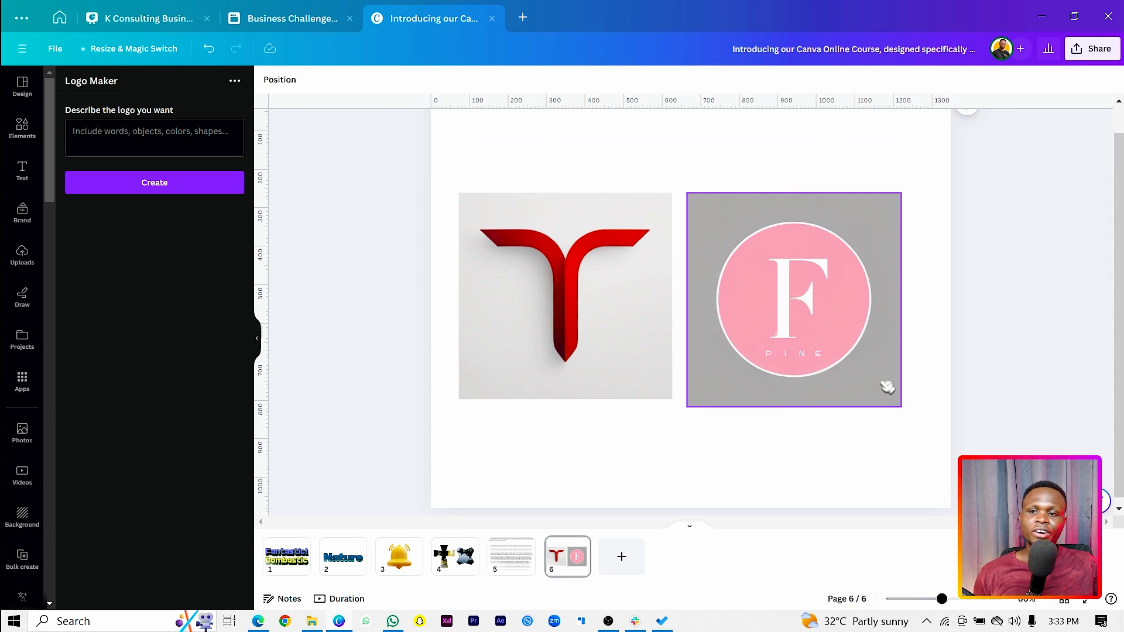
drag(901, 406, 893, 399)
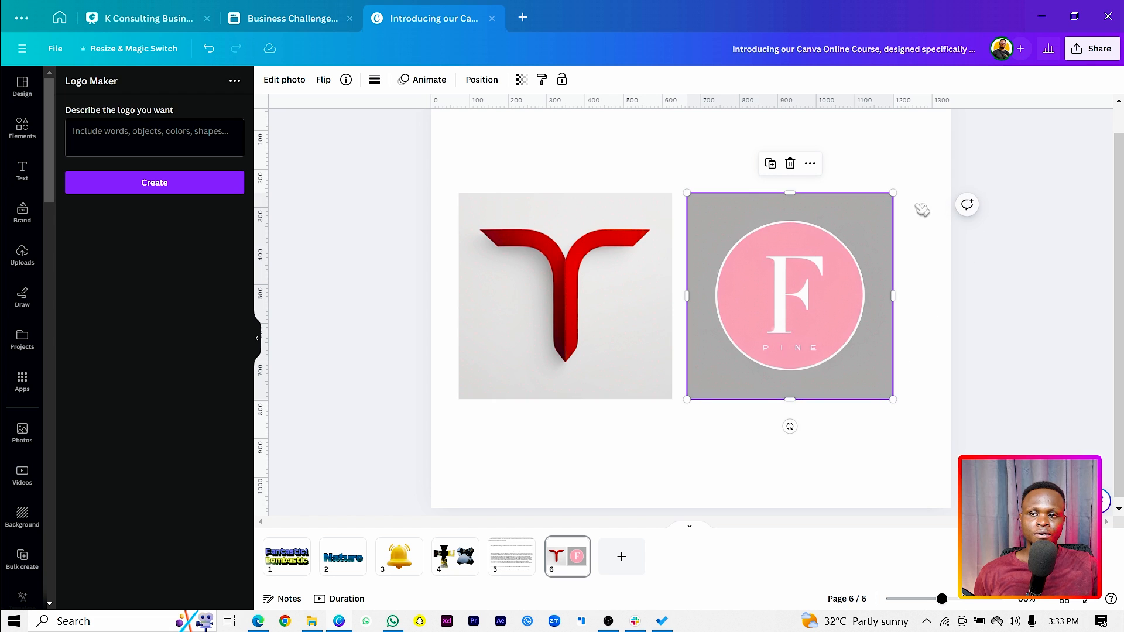
drag(922, 209, 607, 328)
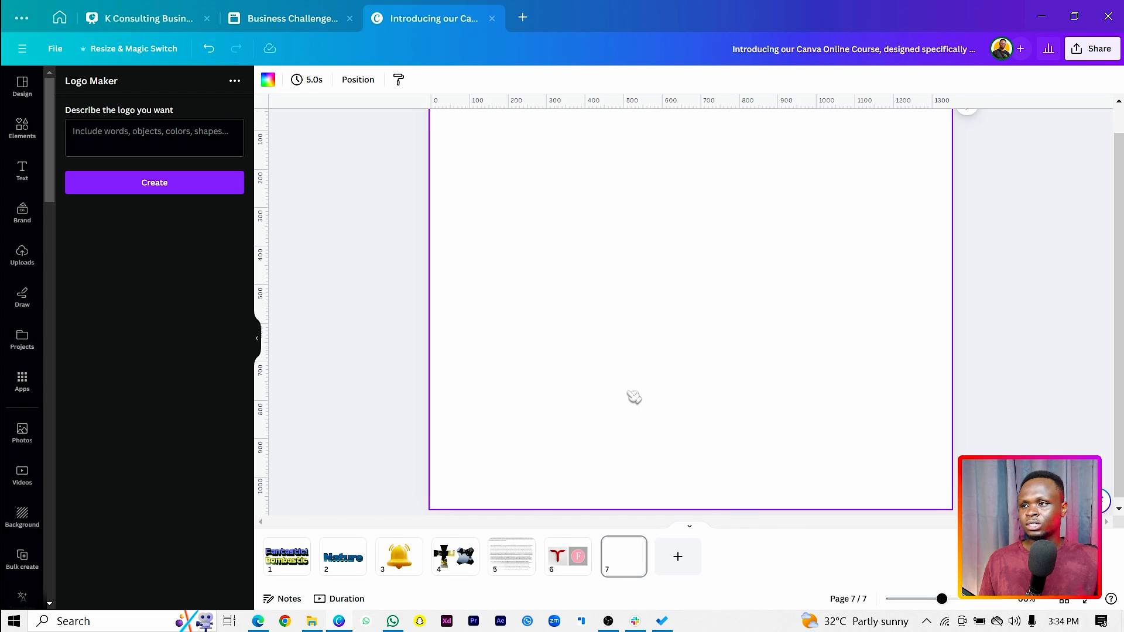
With blank page 7 active, search the apps for "trans" and open the Transcribe Audio app
click(22, 380)
click(179, 88)
key(ctrl+a)
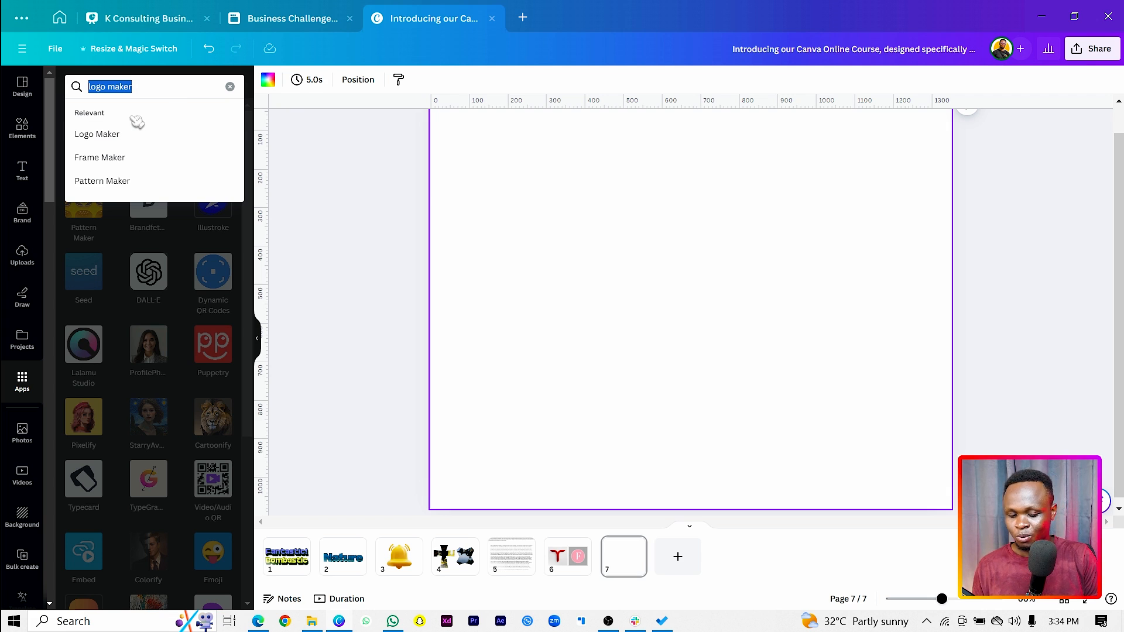
text(trans)
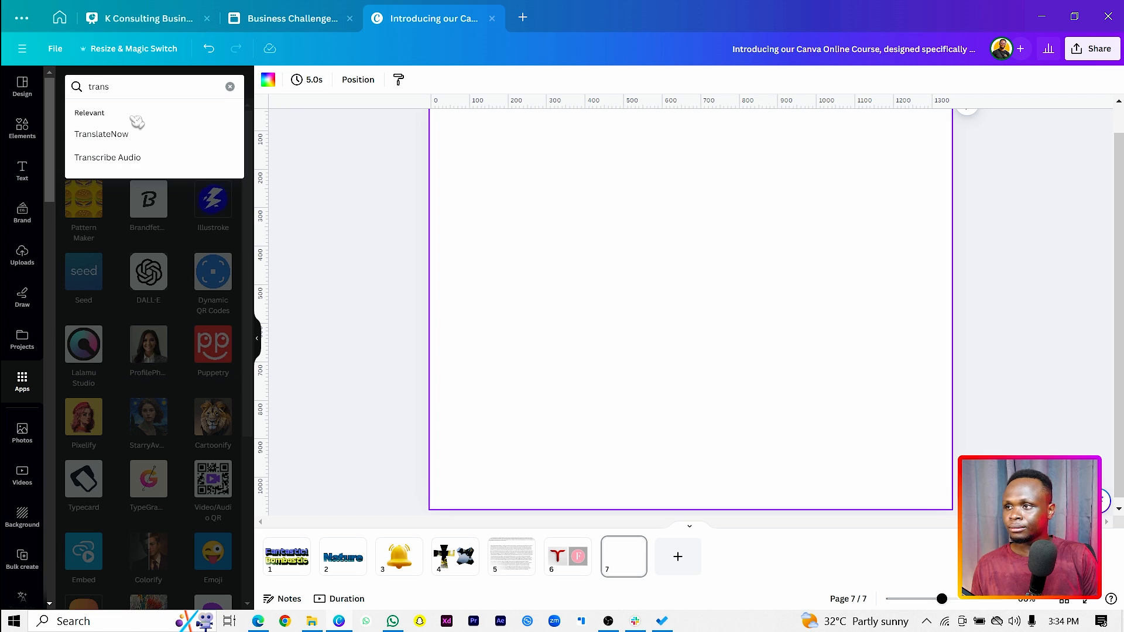
click(138, 159)
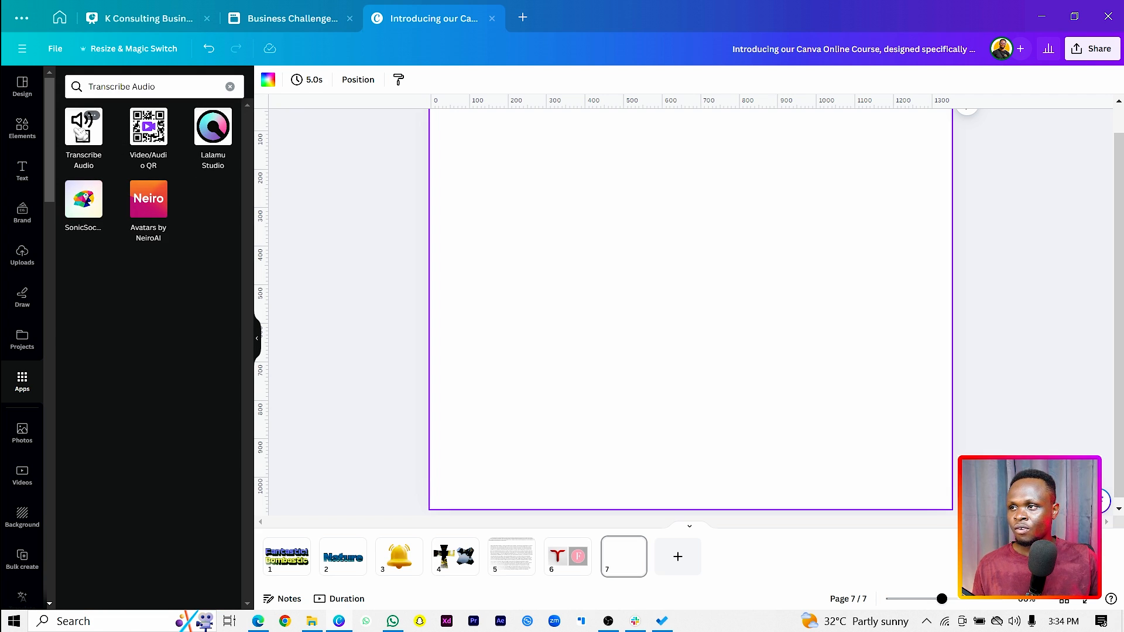
click(82, 134)
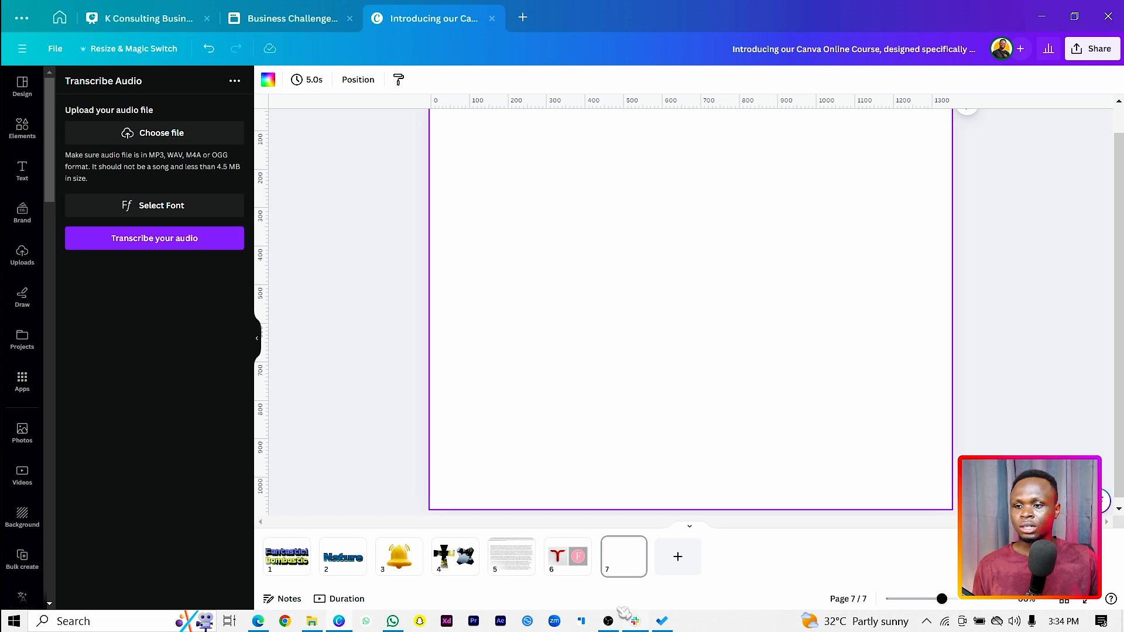
Switch to Audacity, skip the offered 3.5.1 update and dismiss the welcome window
click(13, 624)
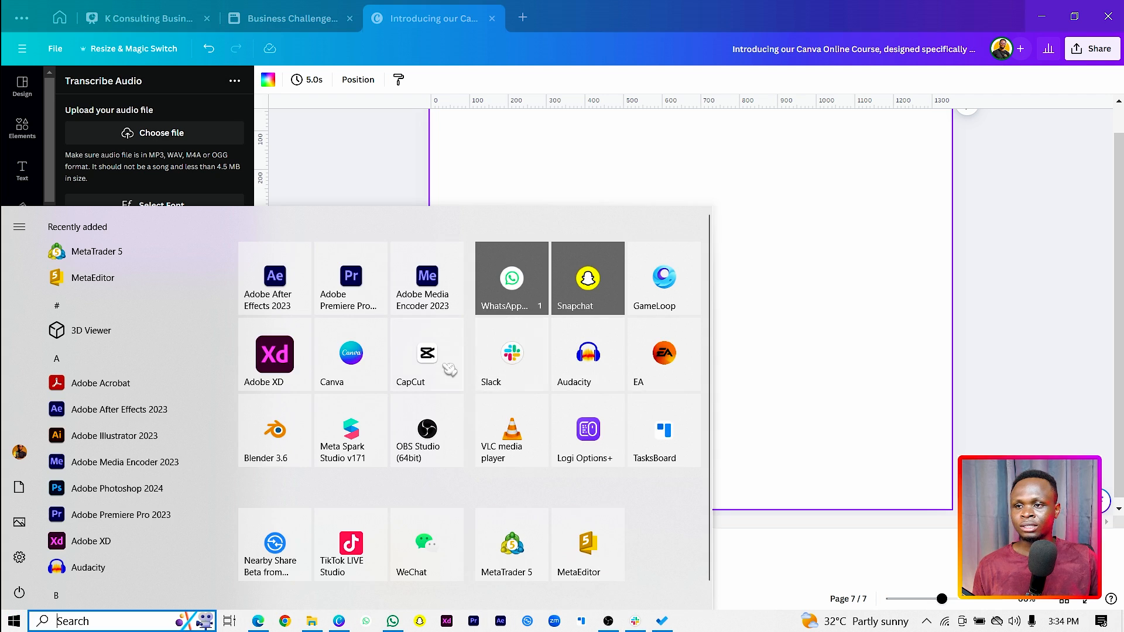
click(587, 353)
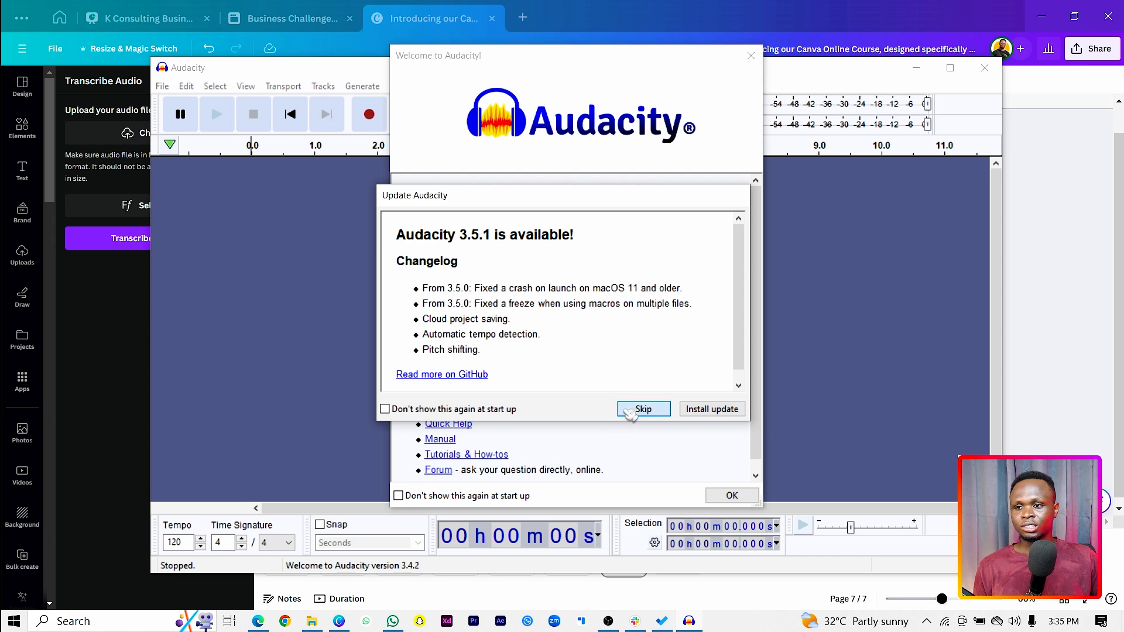
click(643, 409)
click(729, 495)
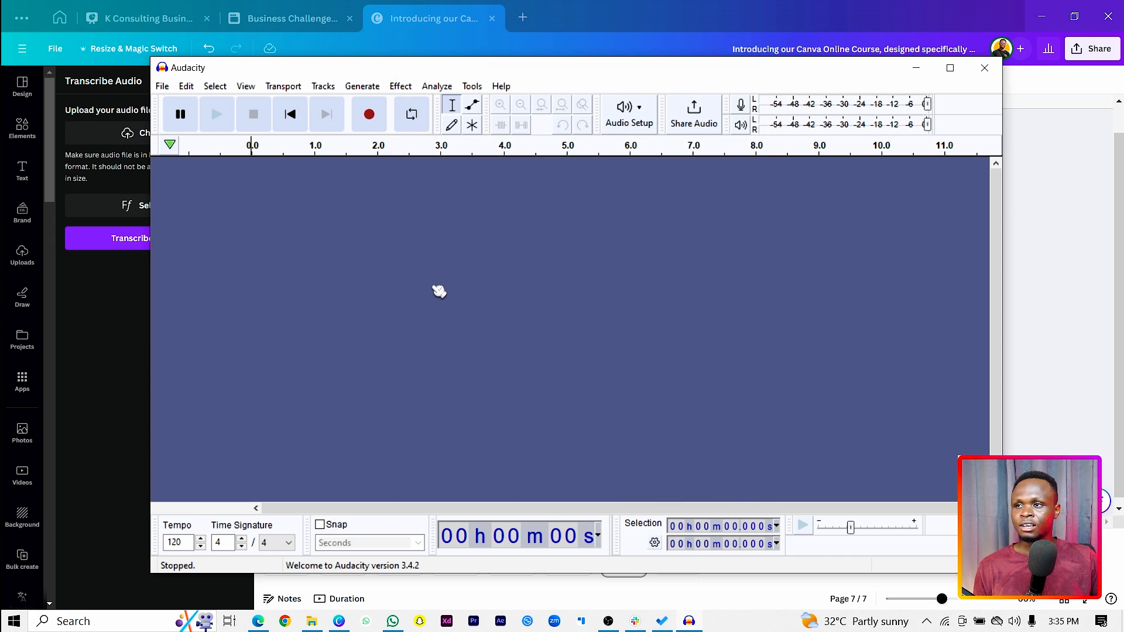
Record a spoken audio clip about 16 seconds long on a new track
click(379, 109)
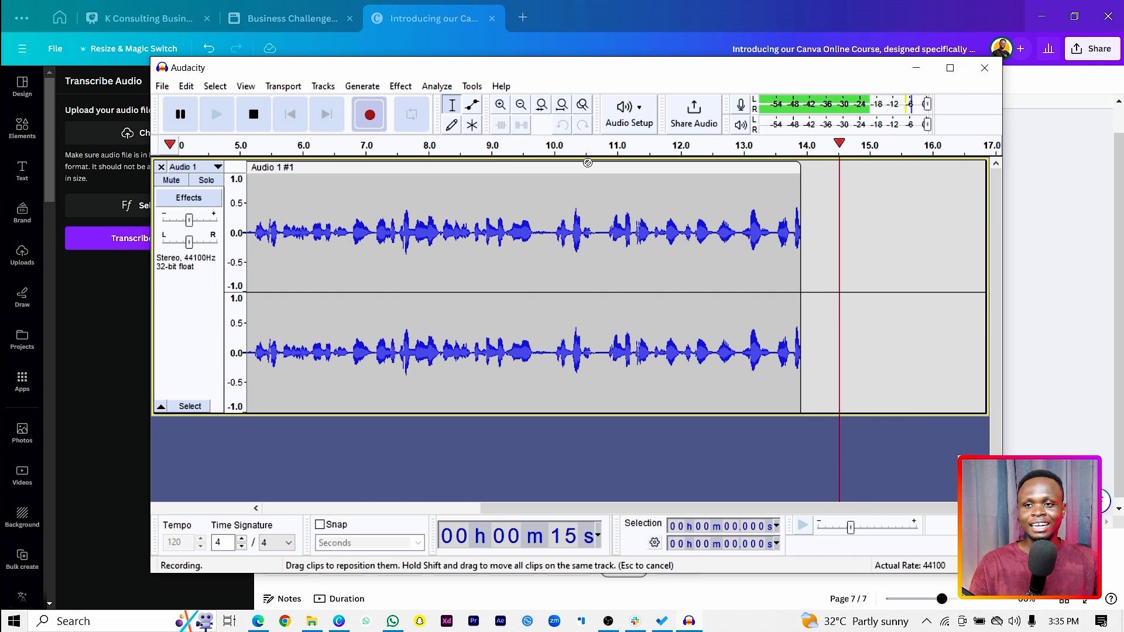
key(space)
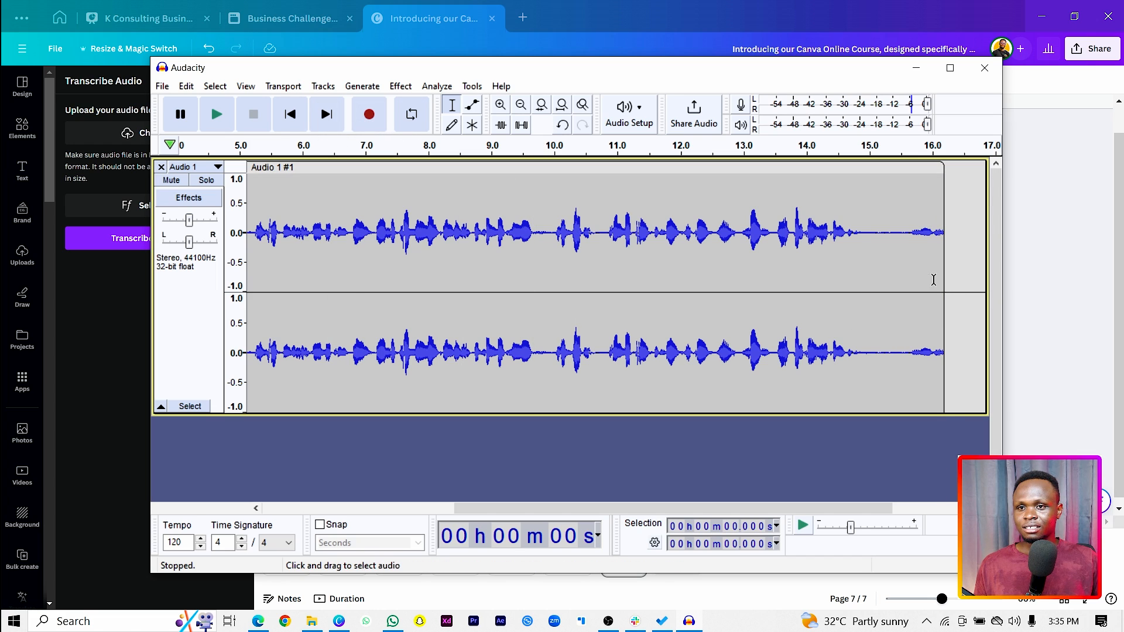
Cut the recording off after about 10.9 s and export the entire project to Downloads as untitled.mp3 in stereo MP3 format
click(602, 255)
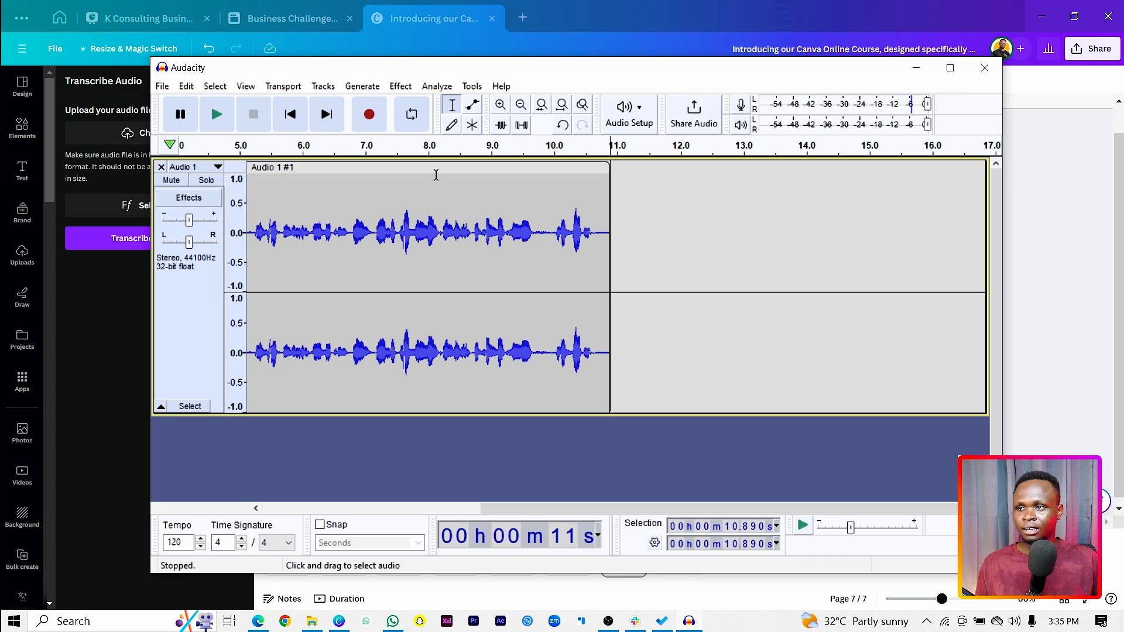
click(163, 87)
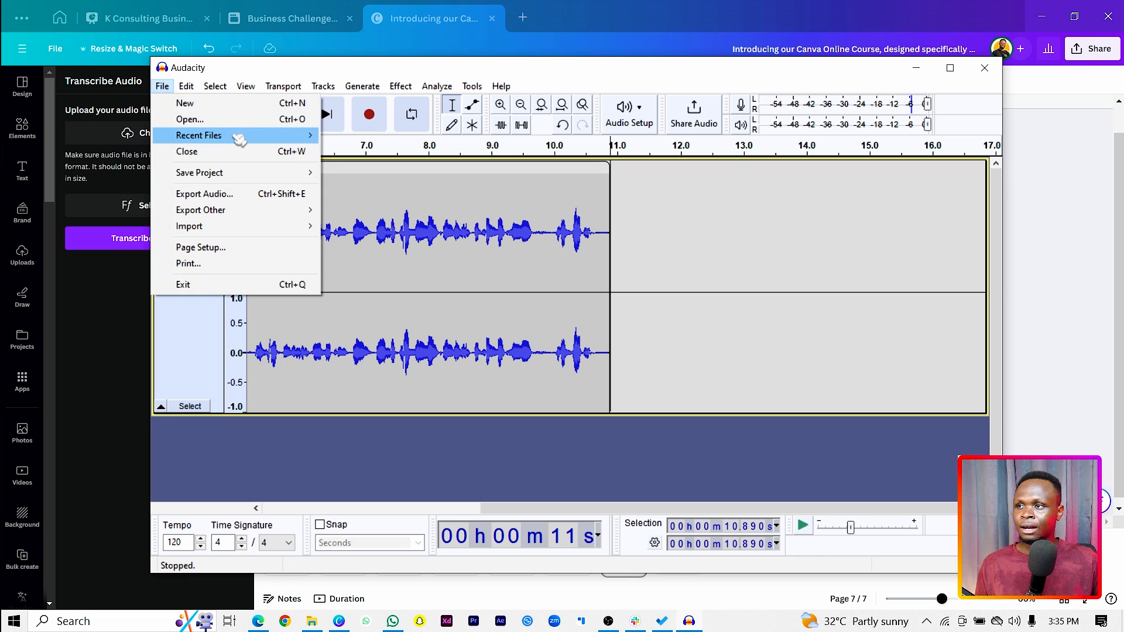
click(275, 194)
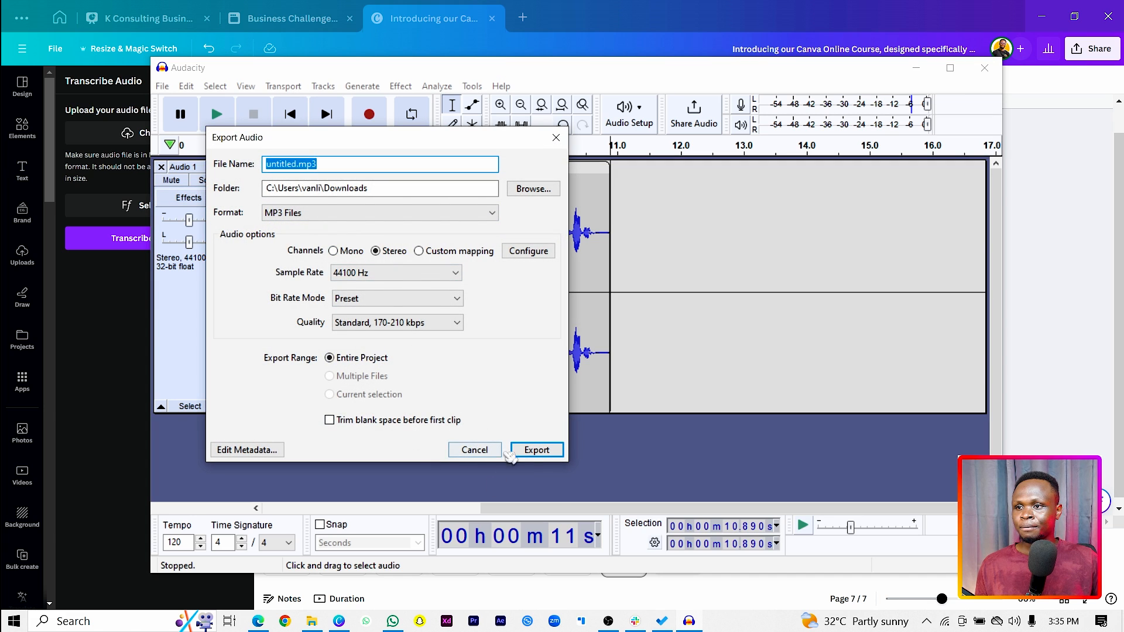
click(537, 450)
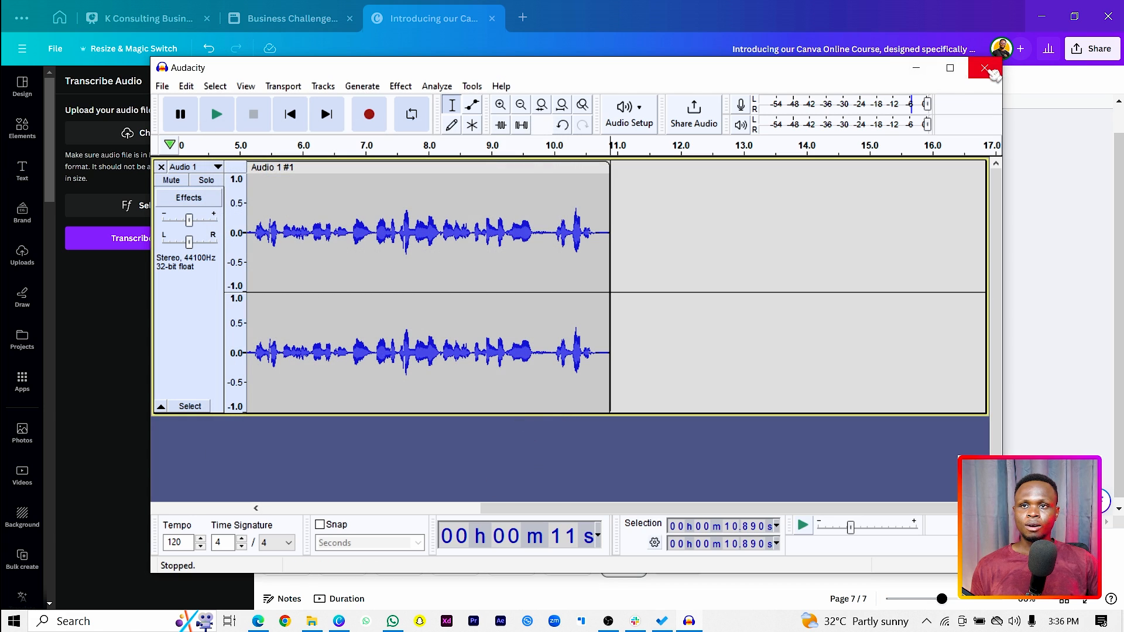
Close Audacity, return to Canva, and transcribe untitled.mp3 from Downloads with the Transcribe Audio app
click(985, 68)
click(609, 319)
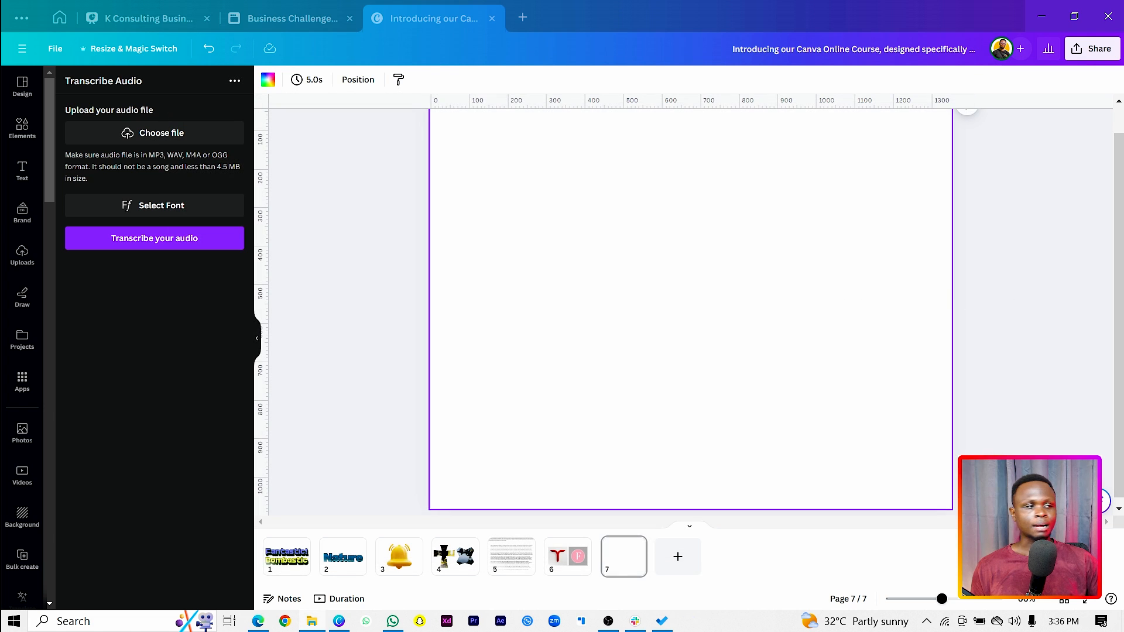
click(176, 134)
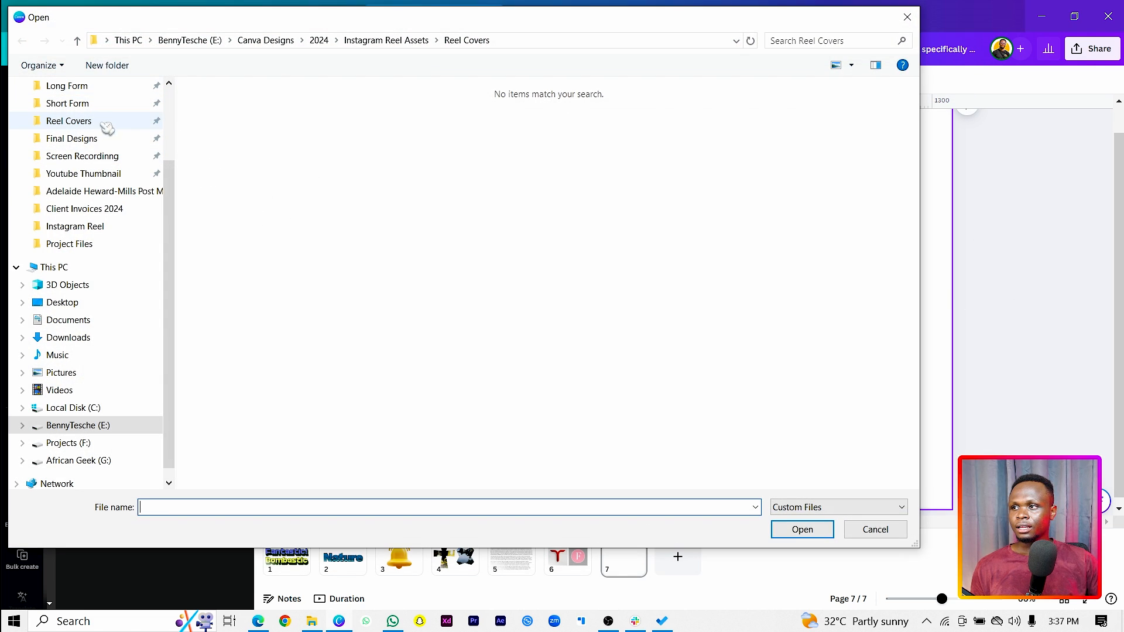
click(81, 340)
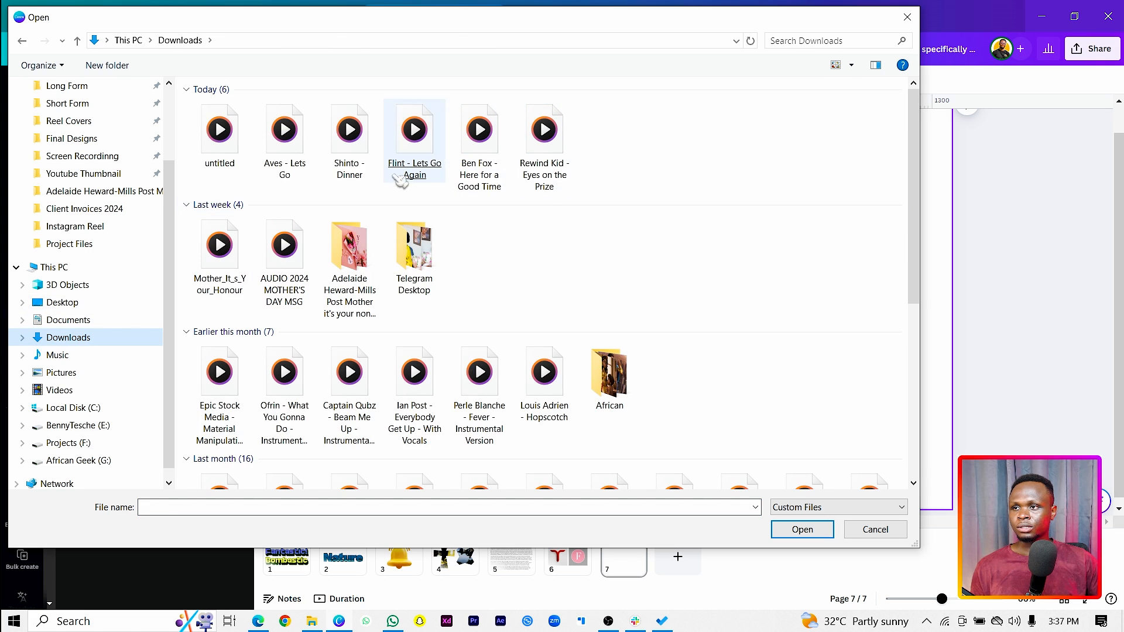
double_click(226, 150)
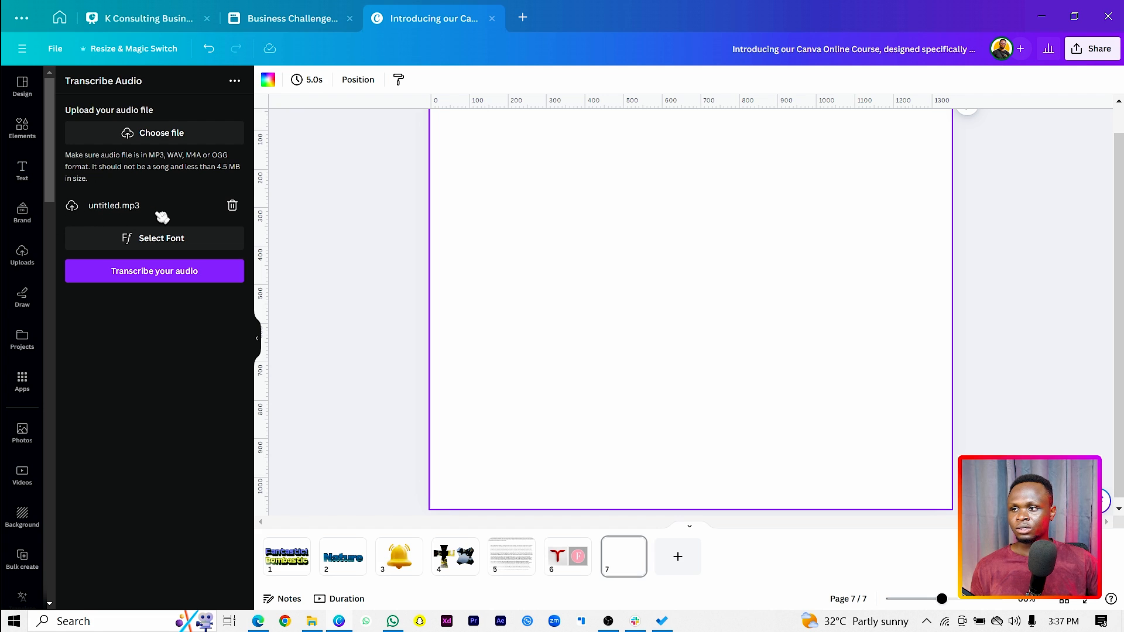
click(138, 275)
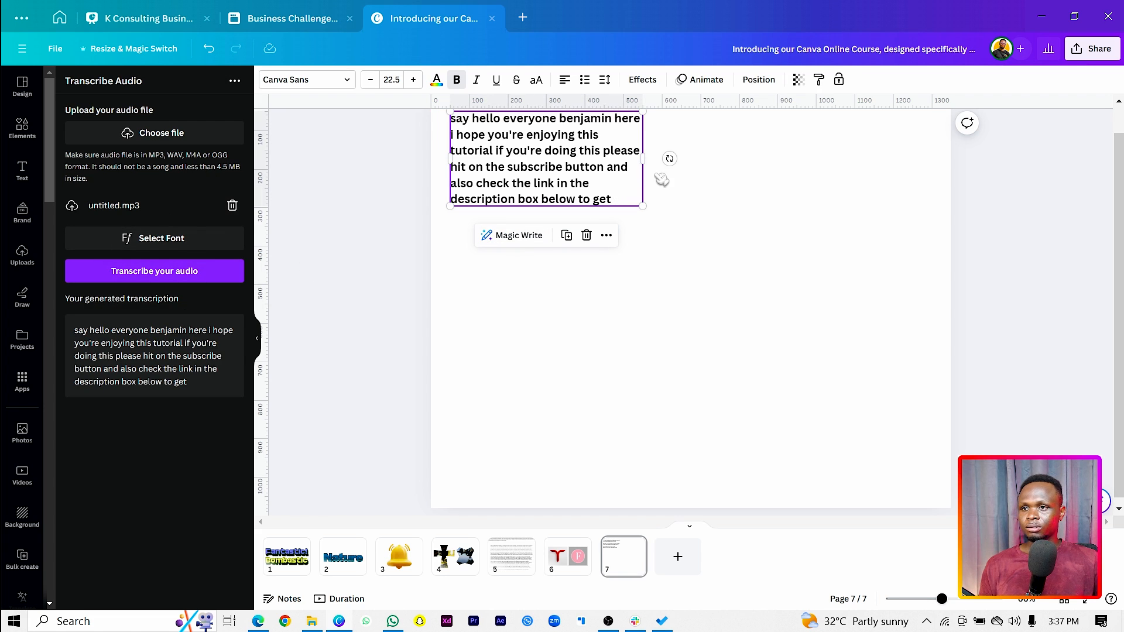
Enlarge the transcribed text to size 37.2, move it lower on the page and widen its text box
drag(641, 207, 766, 266)
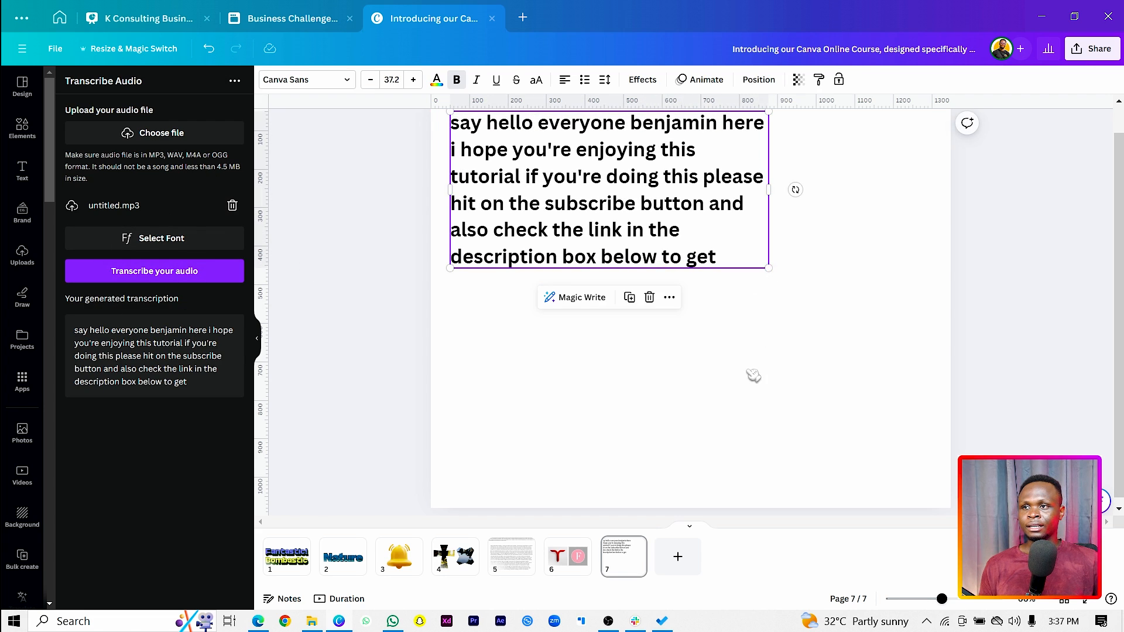
drag(589, 225, 598, 278)
drag(784, 242, 879, 242)
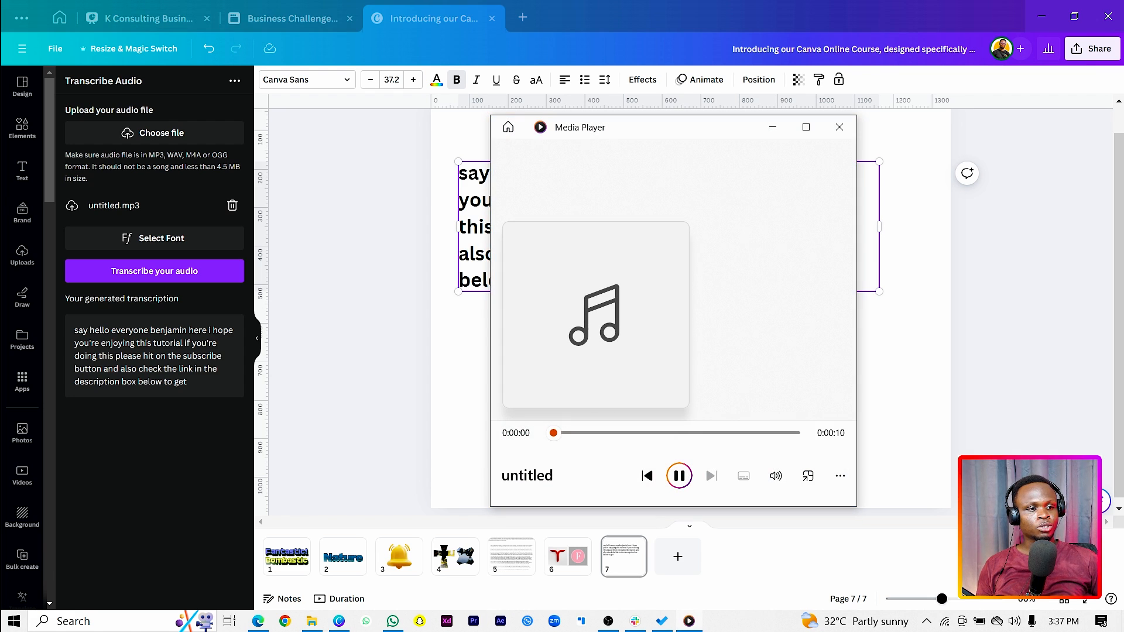
Listen to the untitled recording in Media Player beside the transcription and close the player
drag(706, 135, 260, 111)
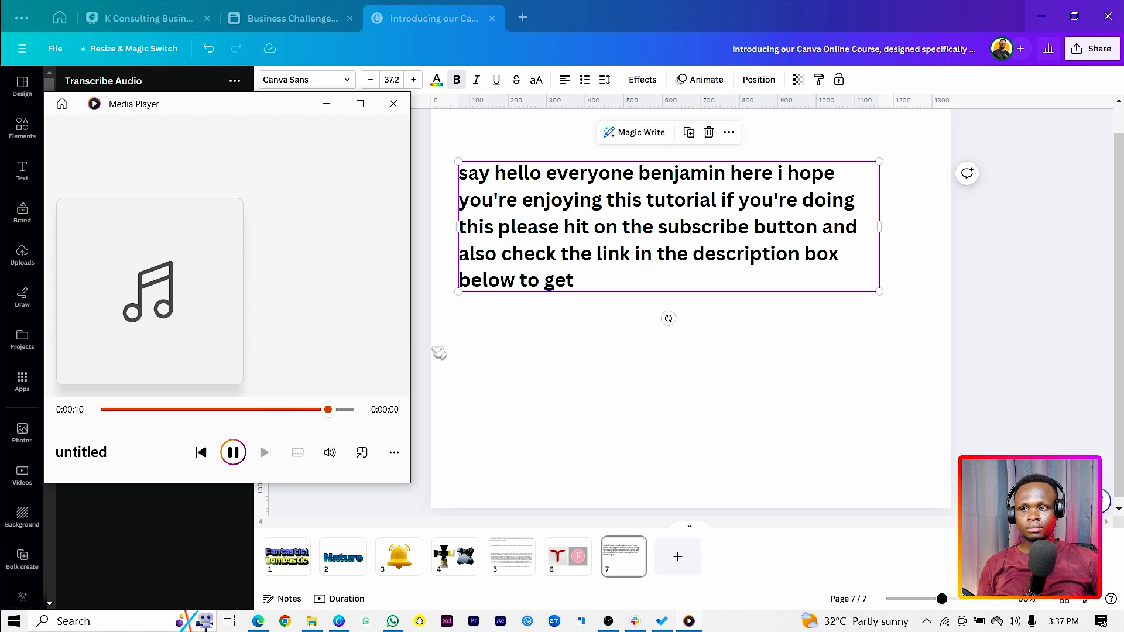
click(393, 103)
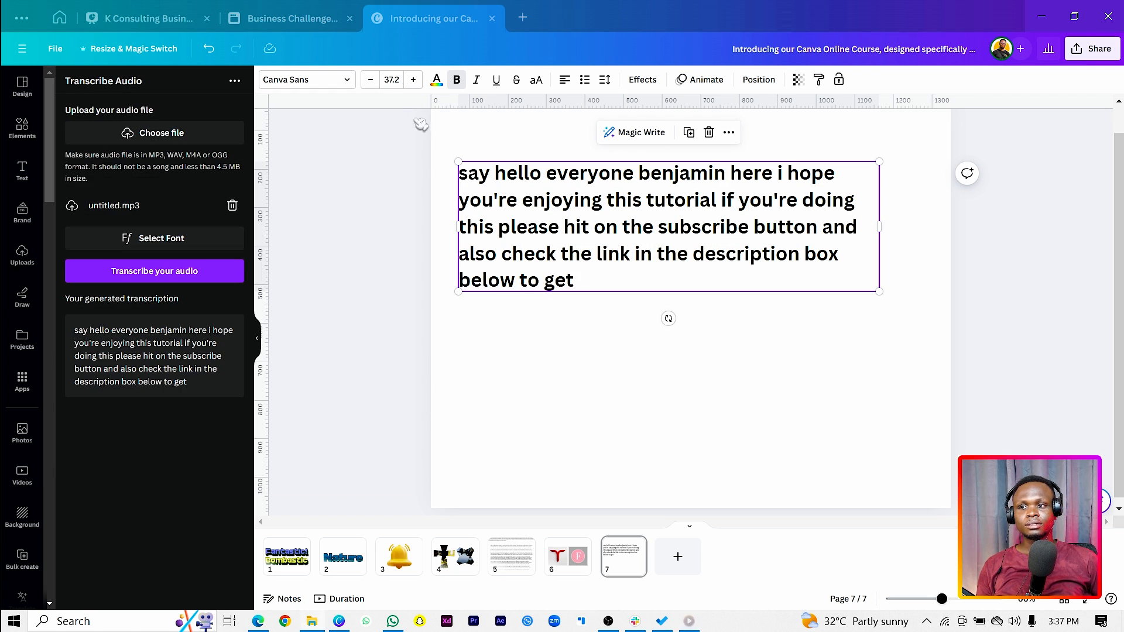
click(682, 402)
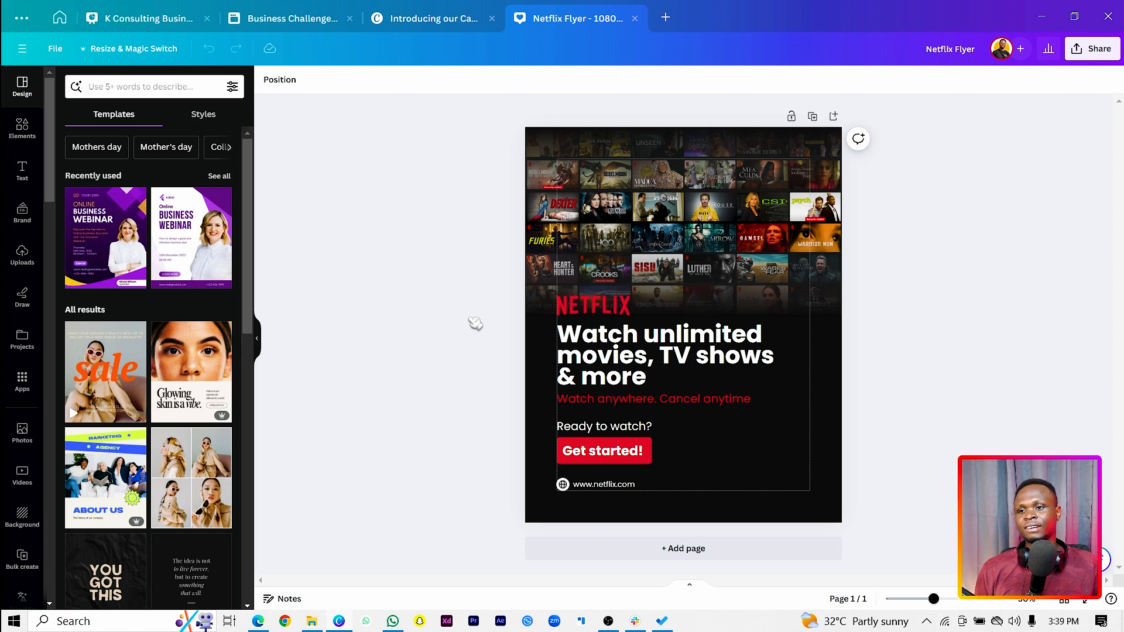
In the Netflix Flyer design, search the apps for "meta design check" and open Meta Design Check
click(22, 381)
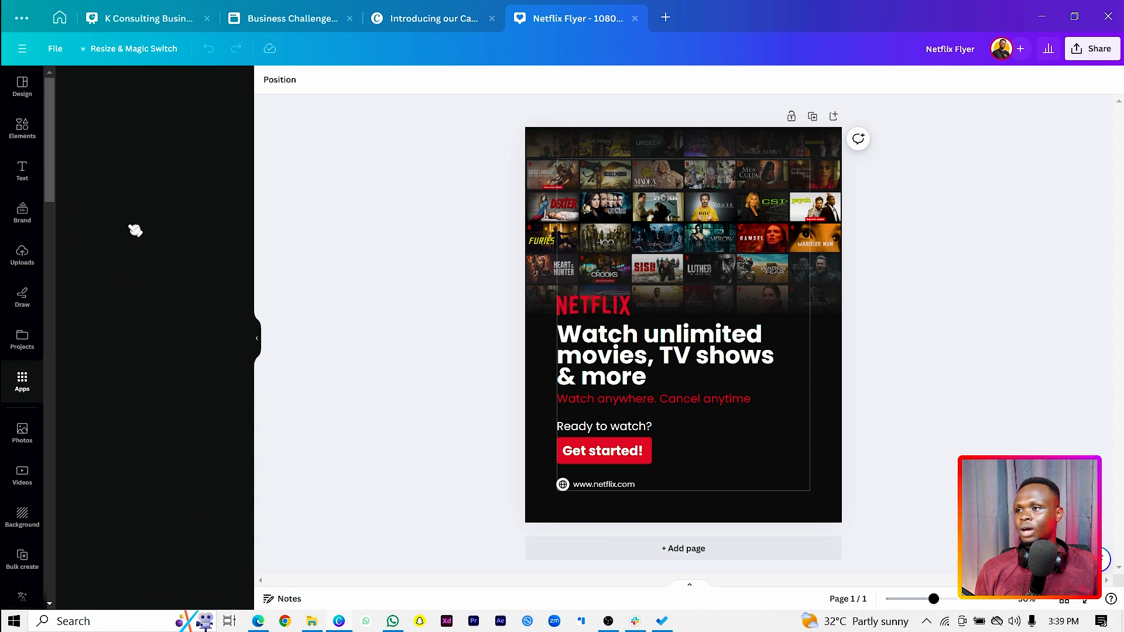
click(126, 88)
text(met)
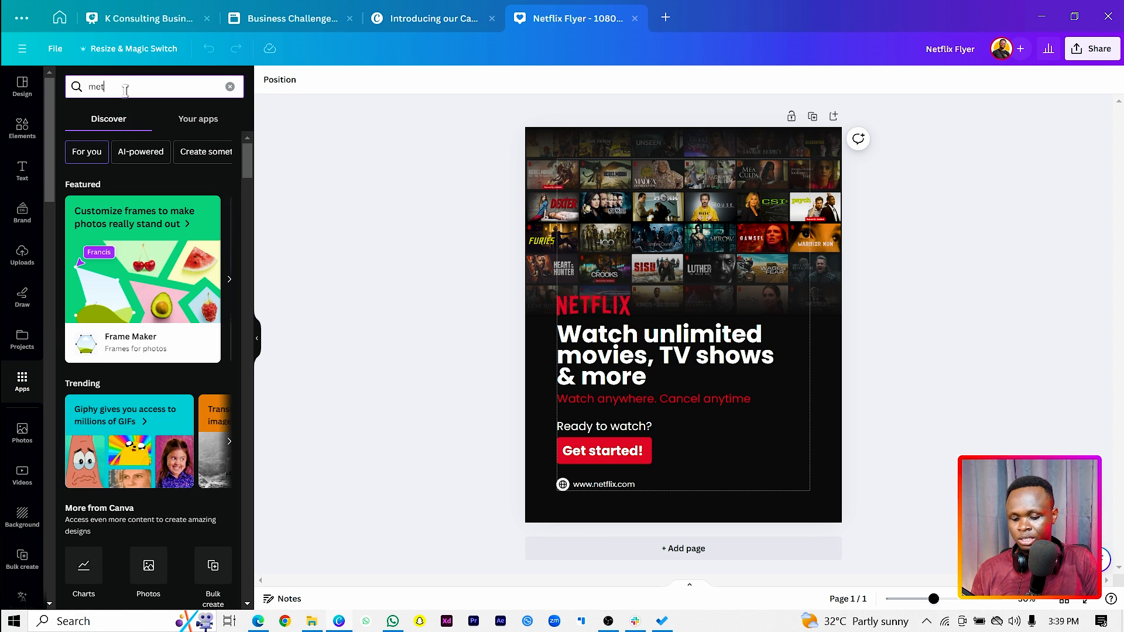
text(a design che)
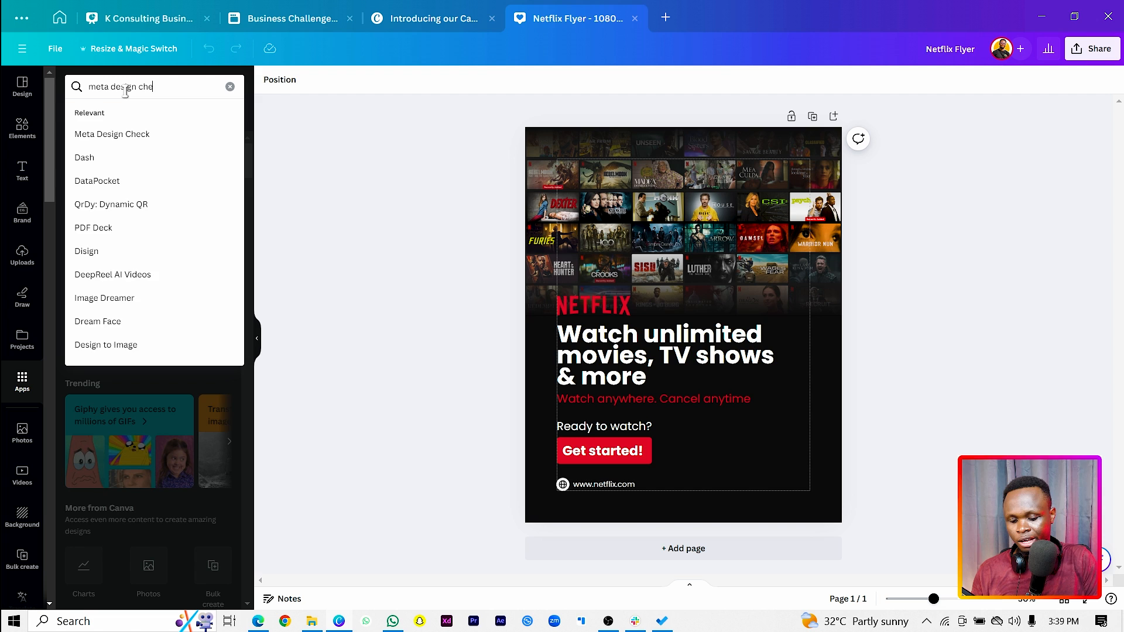
text(ck)
key(Return)
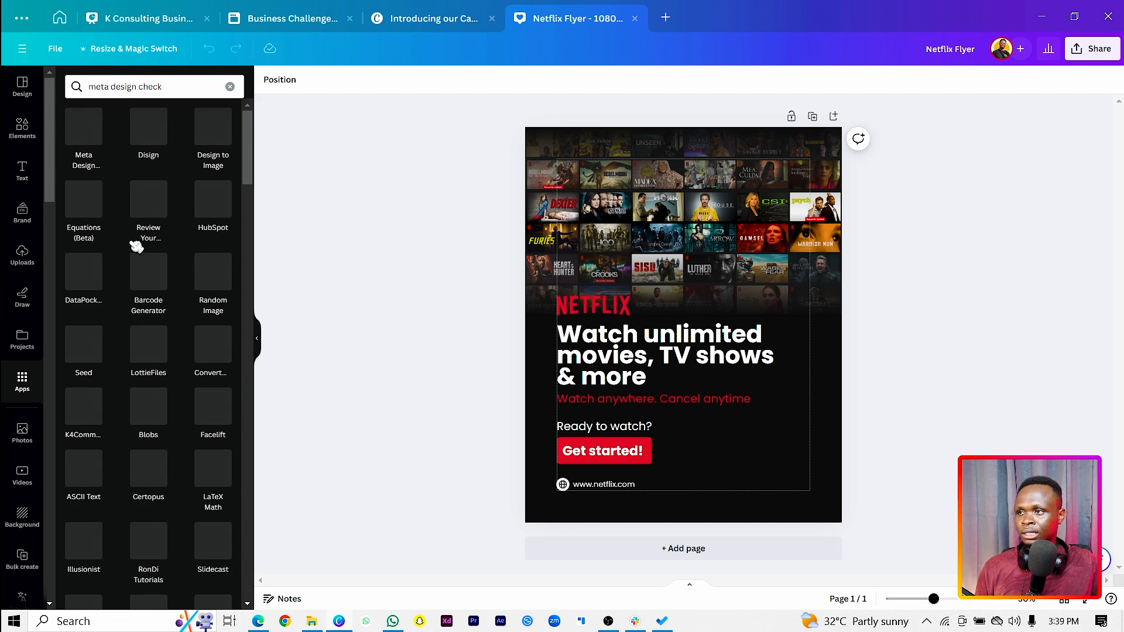
click(82, 138)
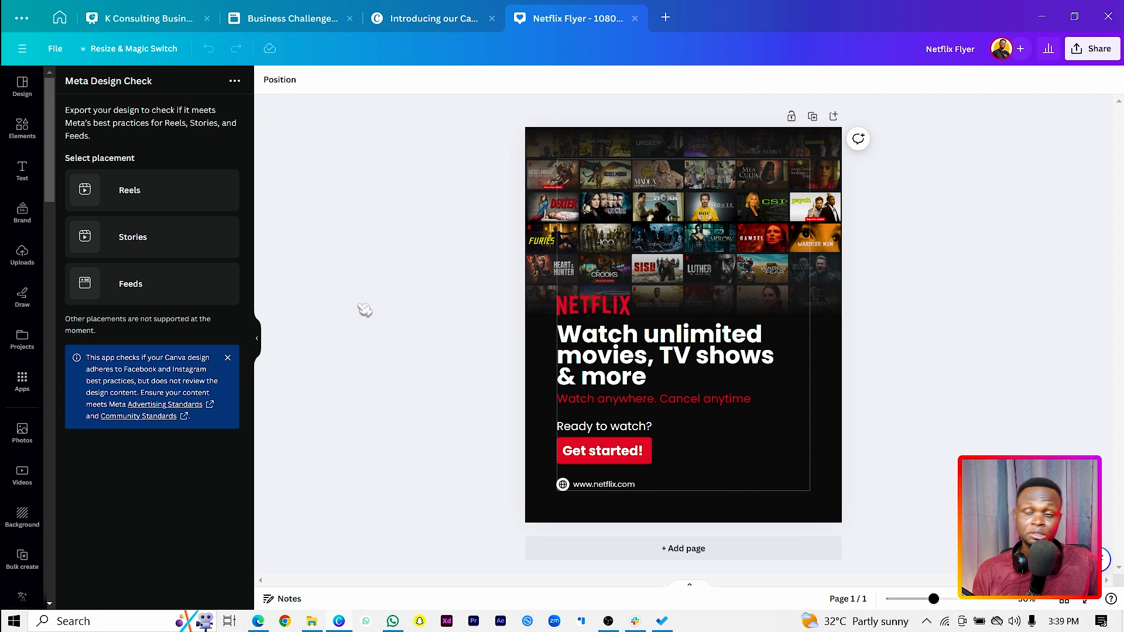
Choose the Feeds placement, keep PNG as the file type and export the Netflix flyer for checking
click(124, 285)
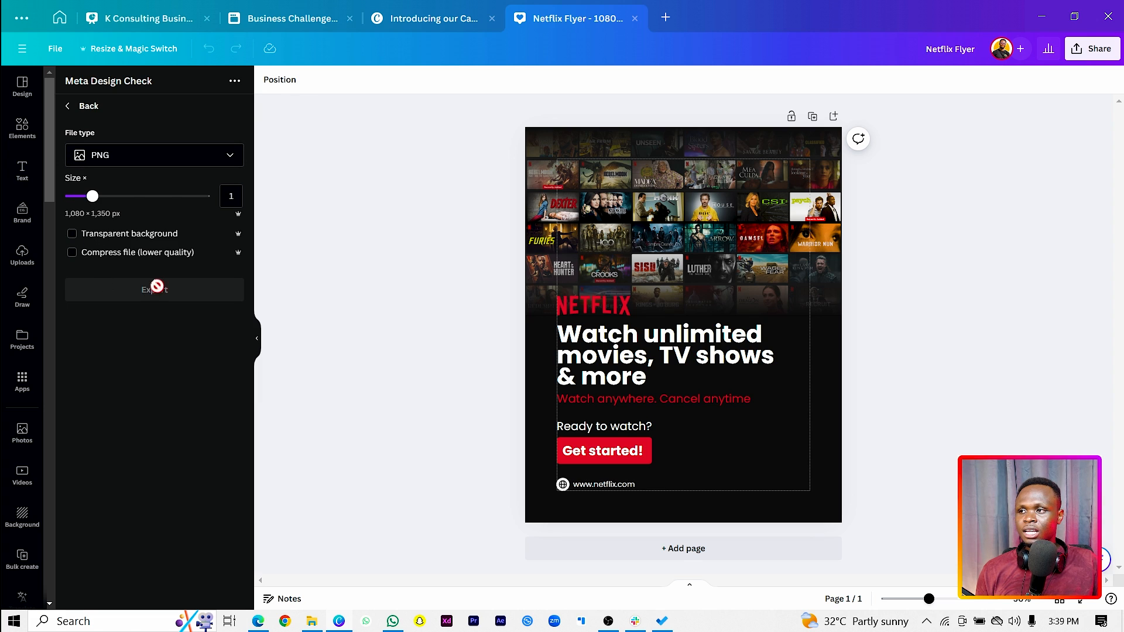
click(113, 157)
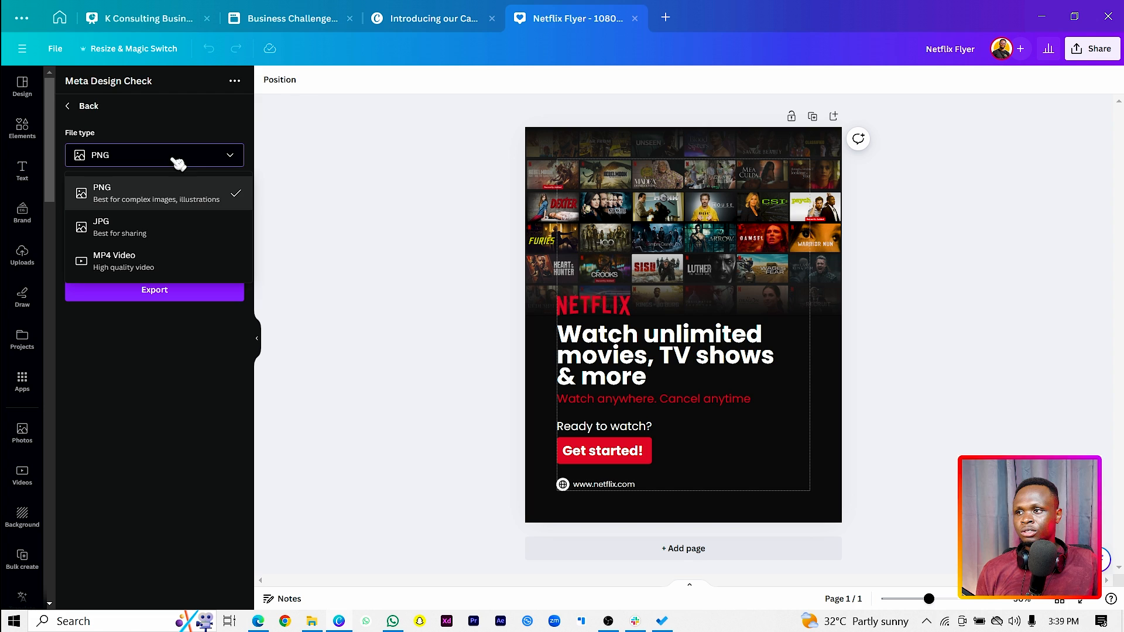
click(151, 158)
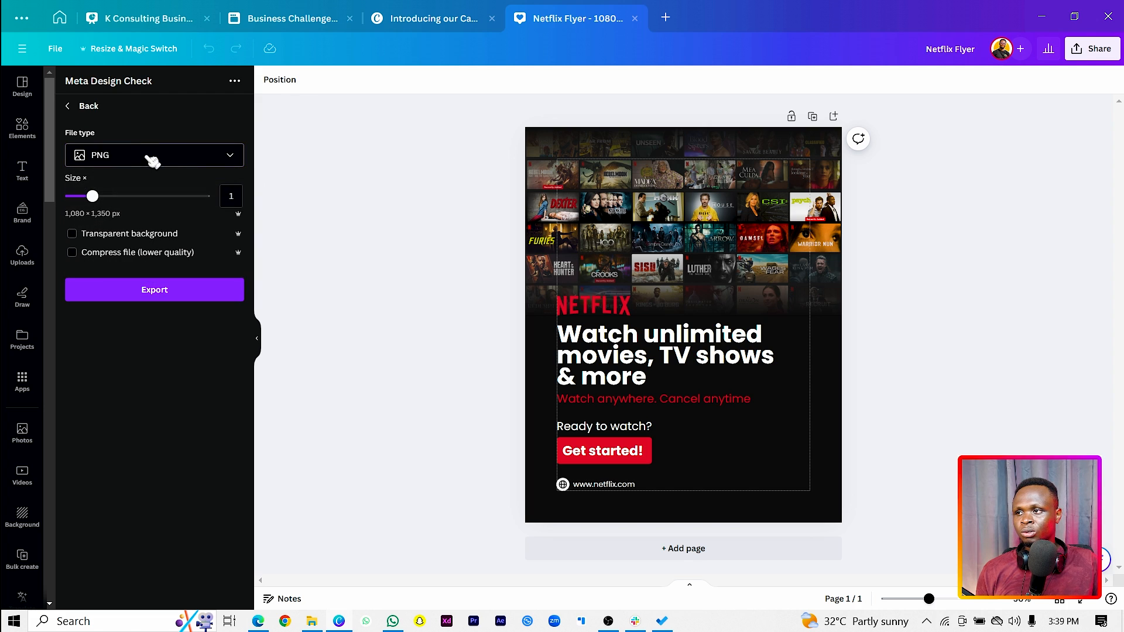
click(156, 291)
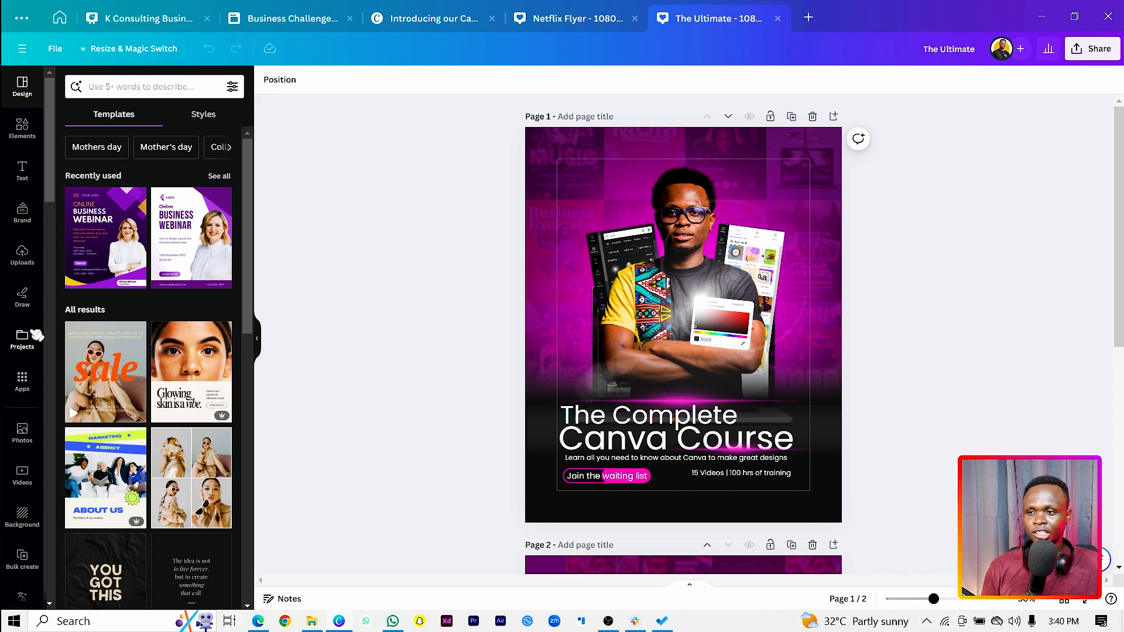
In The Ultimate design, search the apps for "meta" and open Meta Design Check
click(22, 382)
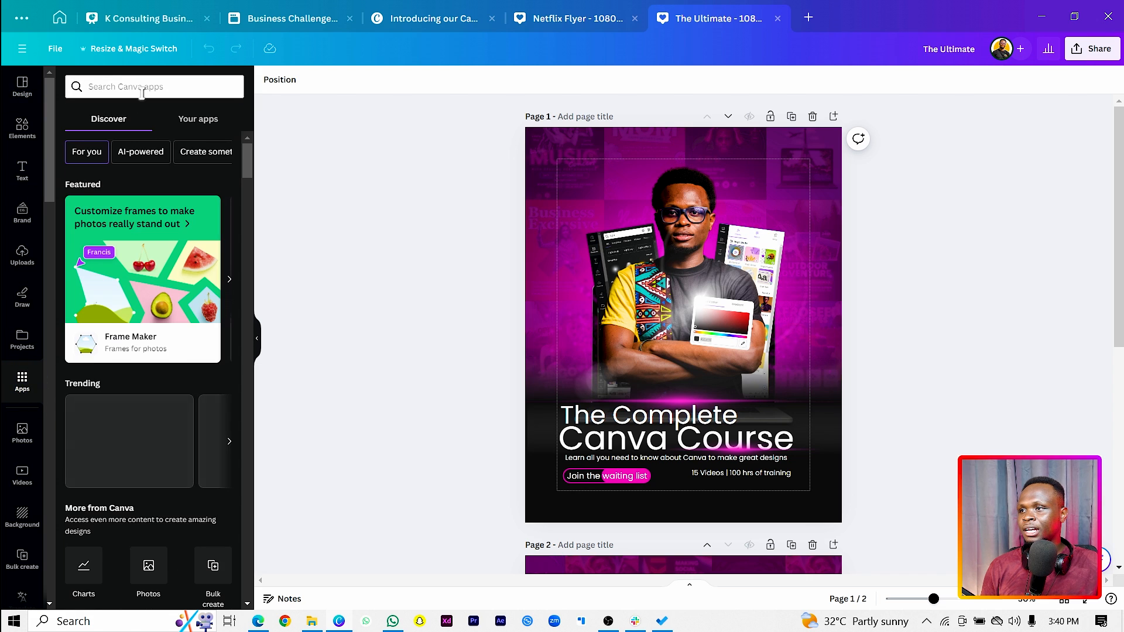
click(143, 89)
text(meta)
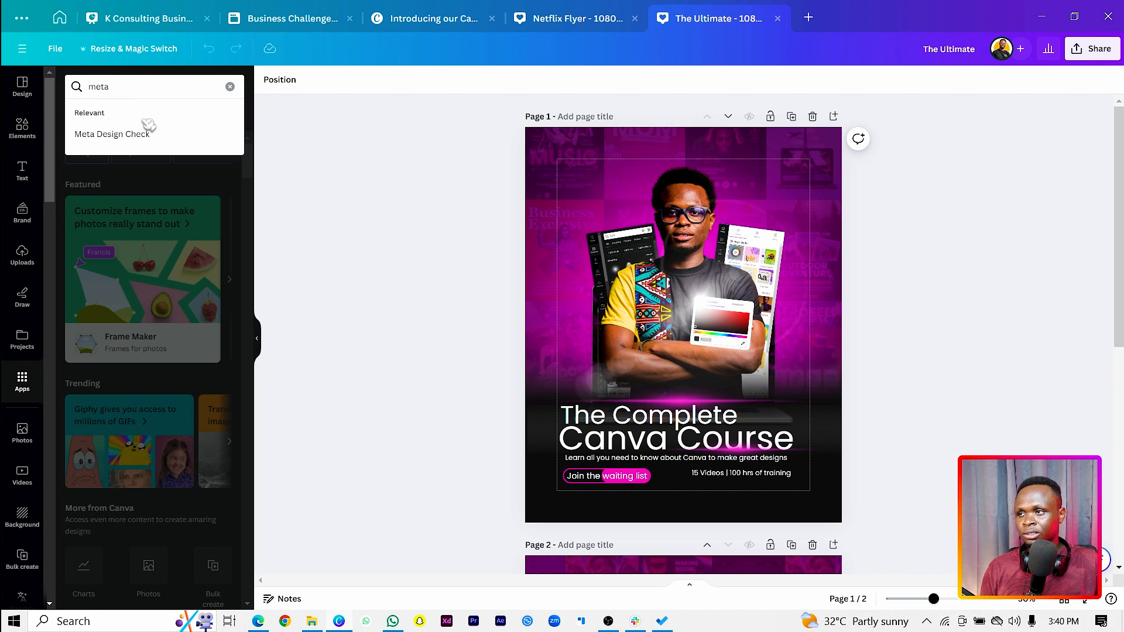
click(148, 128)
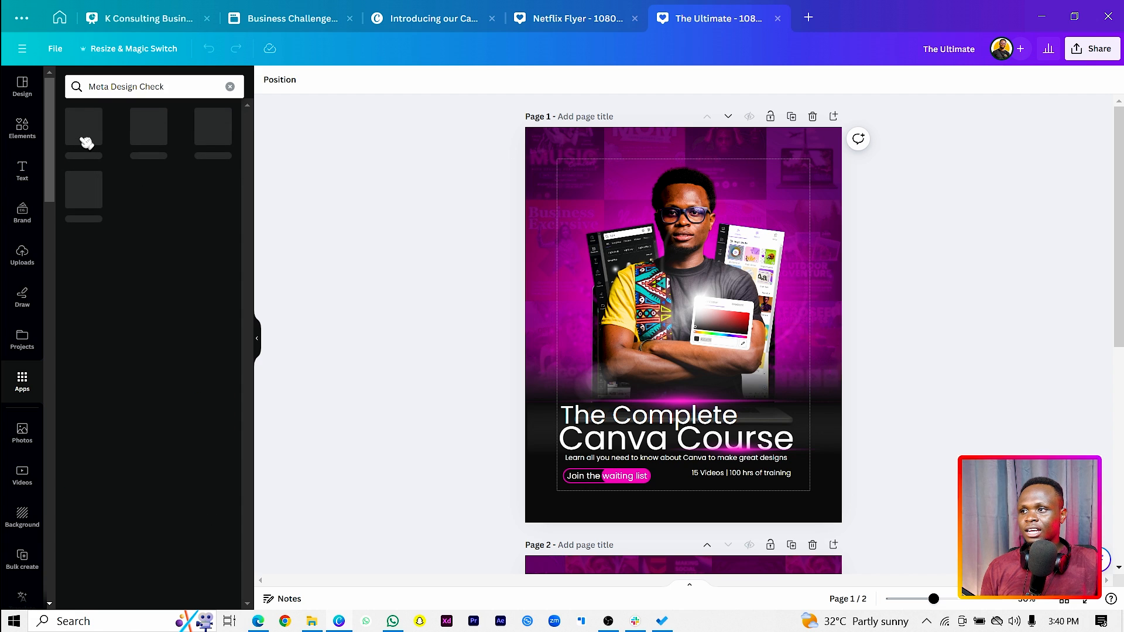
click(87, 143)
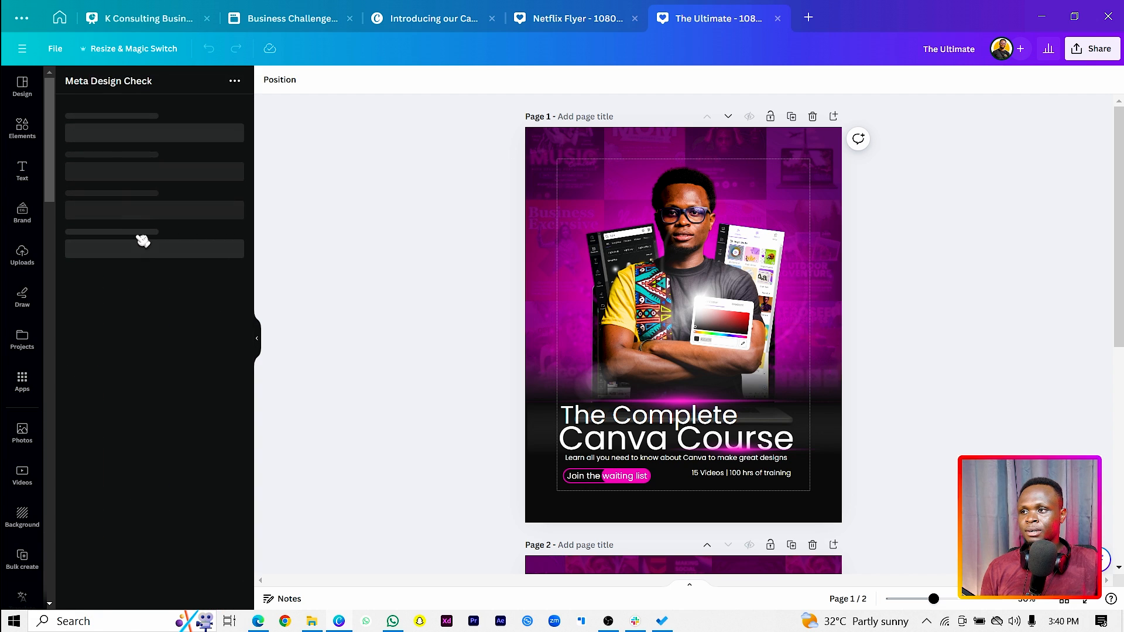
Choose the Feeds placement, limit the pages to page 1 and export it as PNG for checking
click(141, 283)
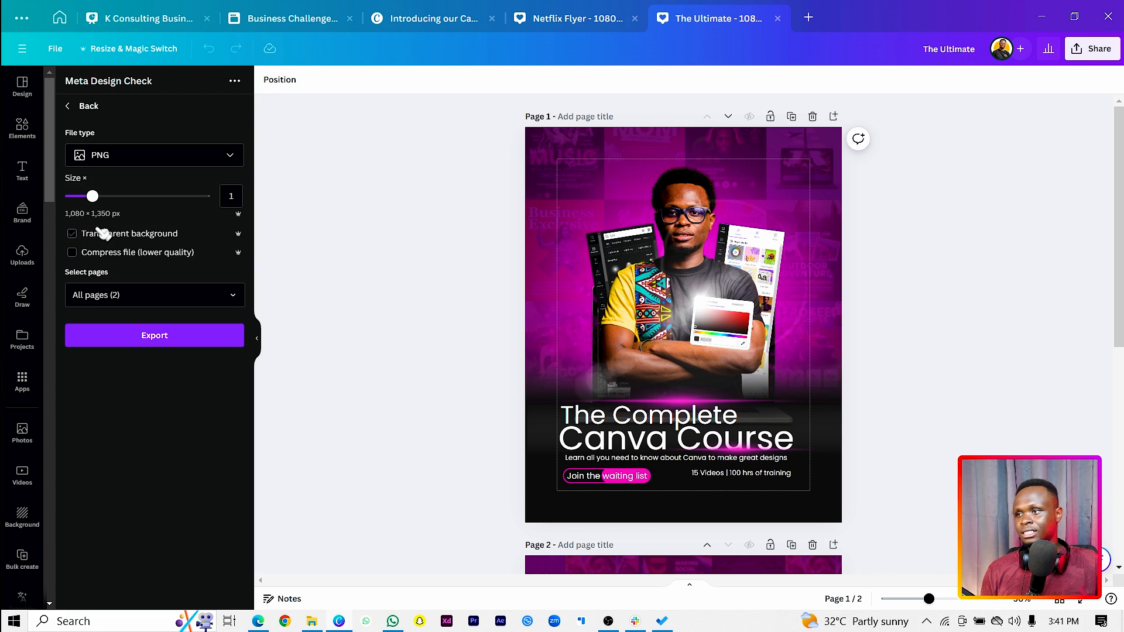
click(121, 296)
click(138, 391)
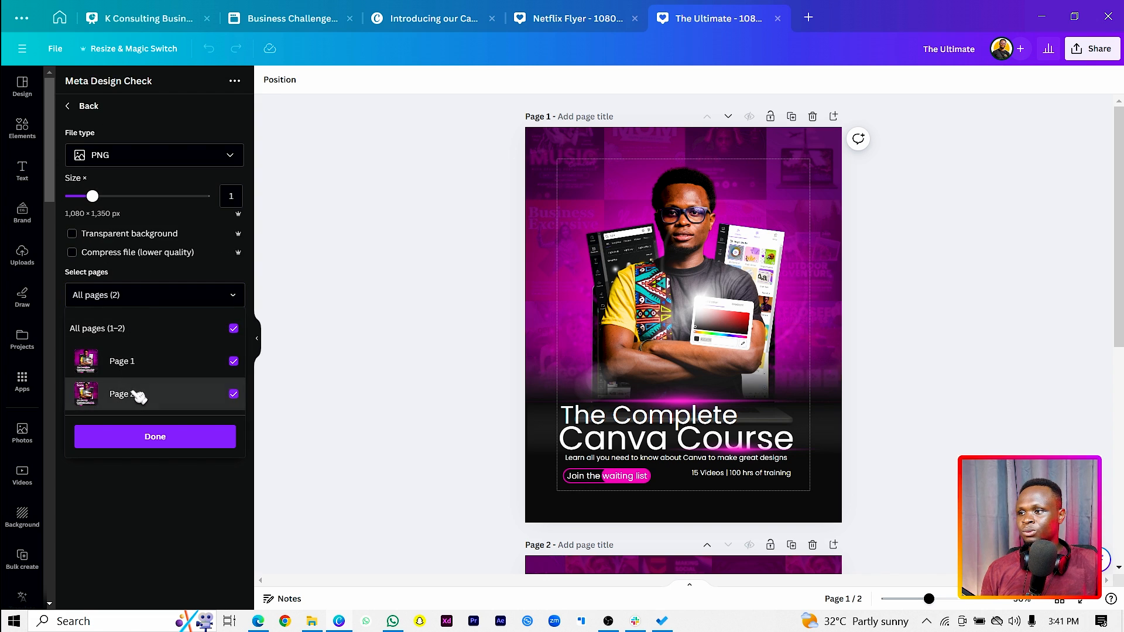
click(145, 507)
scroll(475, 428, down, 3)
scroll(475, 428, down, 3)
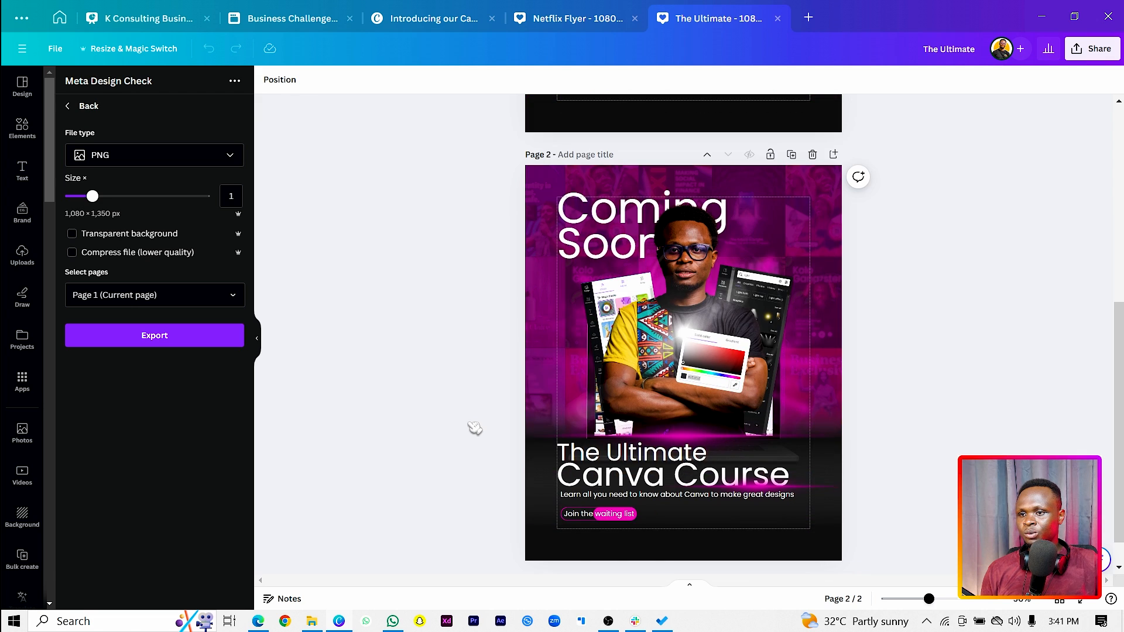
scroll(475, 426, up, 3)
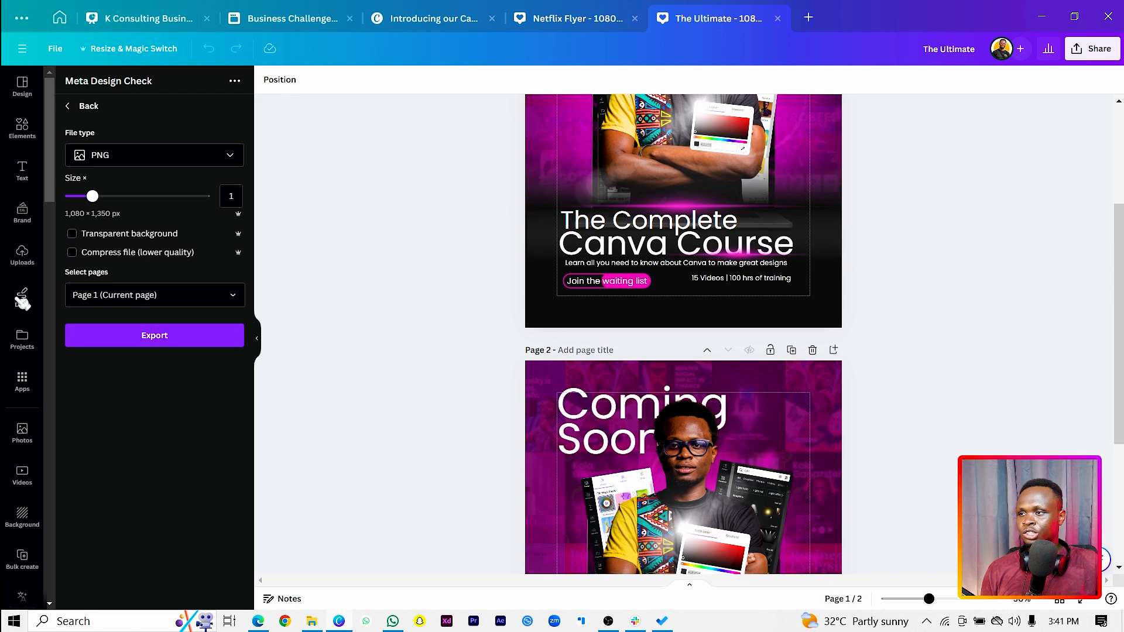
click(140, 338)
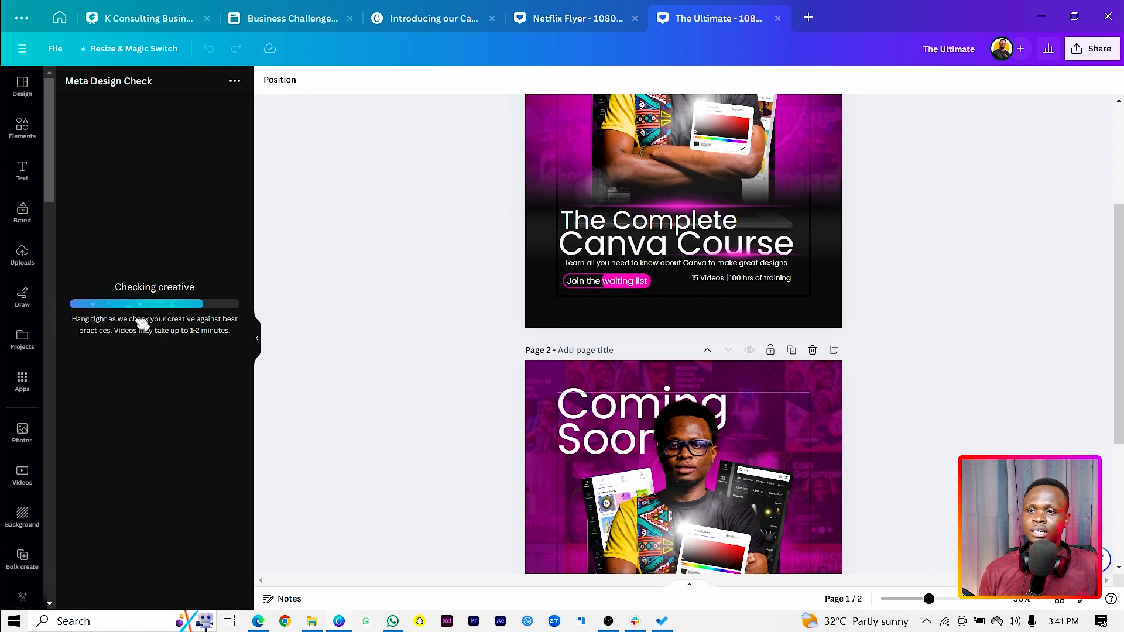